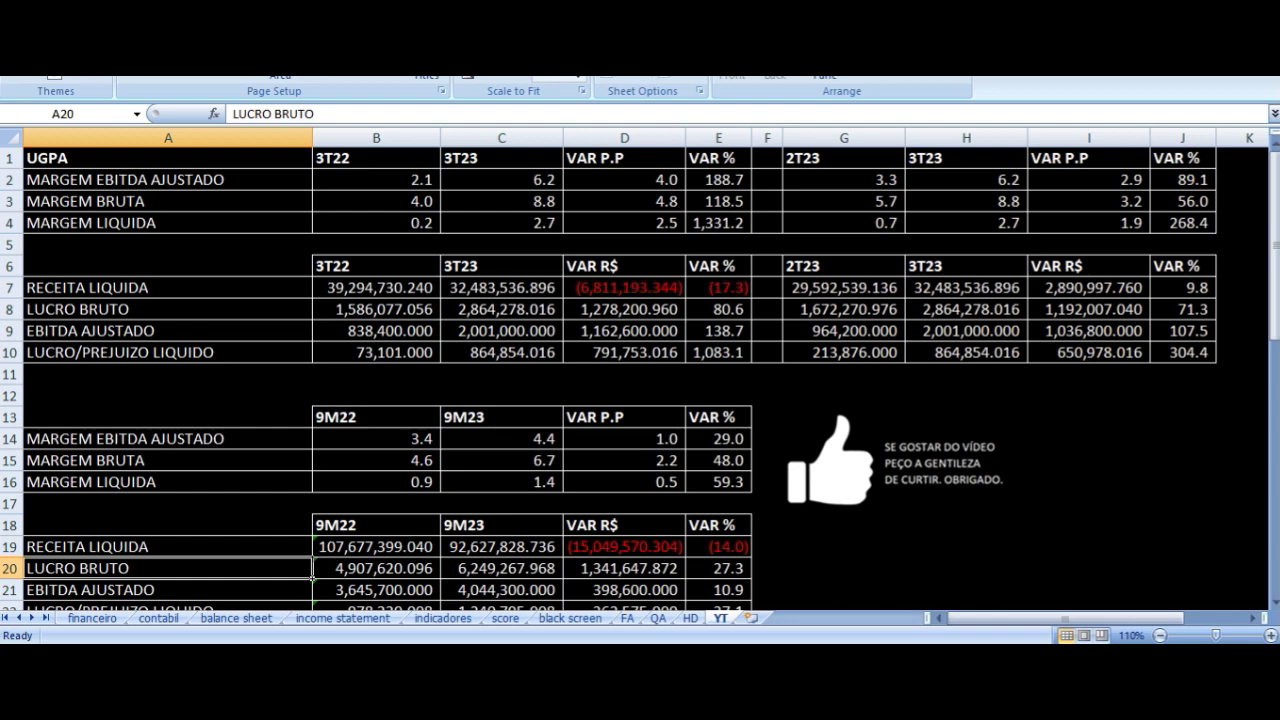
- Switch to Ultrapar's financial report and examine the income statement for the periods ended 30 September 2023 and 2022
click(648, 642)
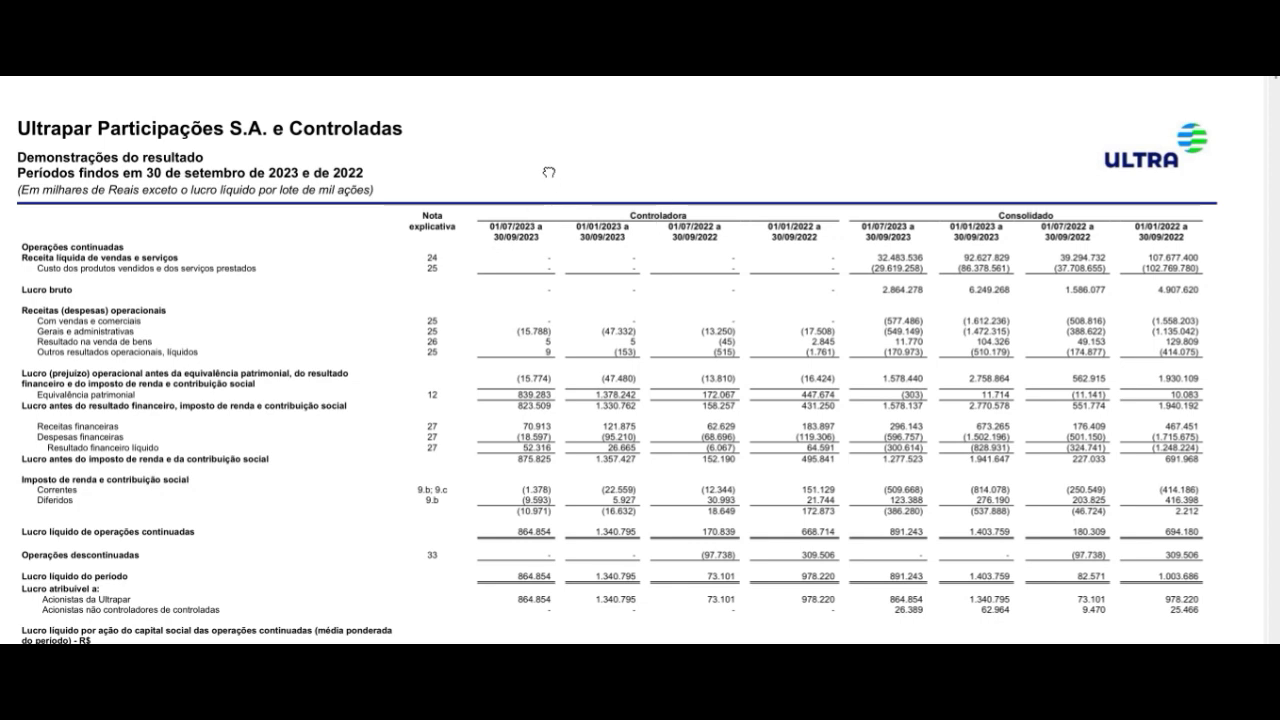
scroll(548, 167, down, 1)
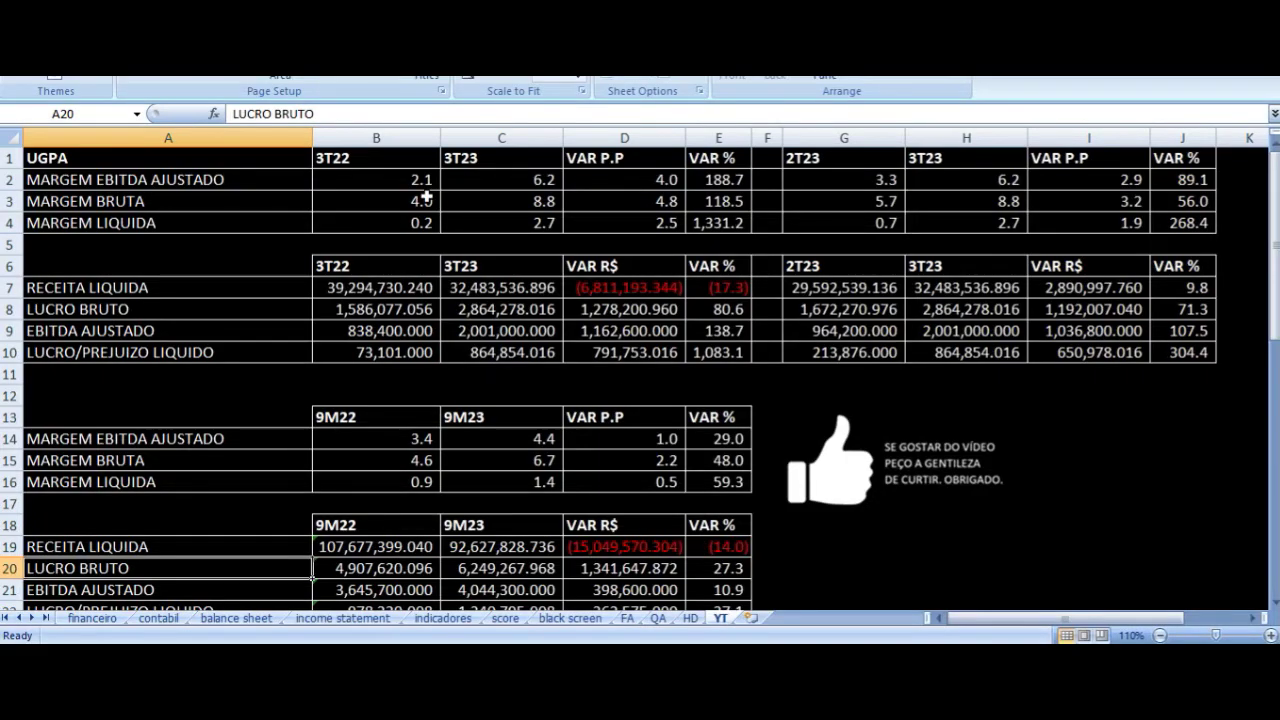
- Return to the YT sheet and survey the 3T22–3T23, 2T23–3T23 and 9M22–9M23 comparison tables
drag(415, 157, 712, 350)
drag(833, 160, 1131, 347)
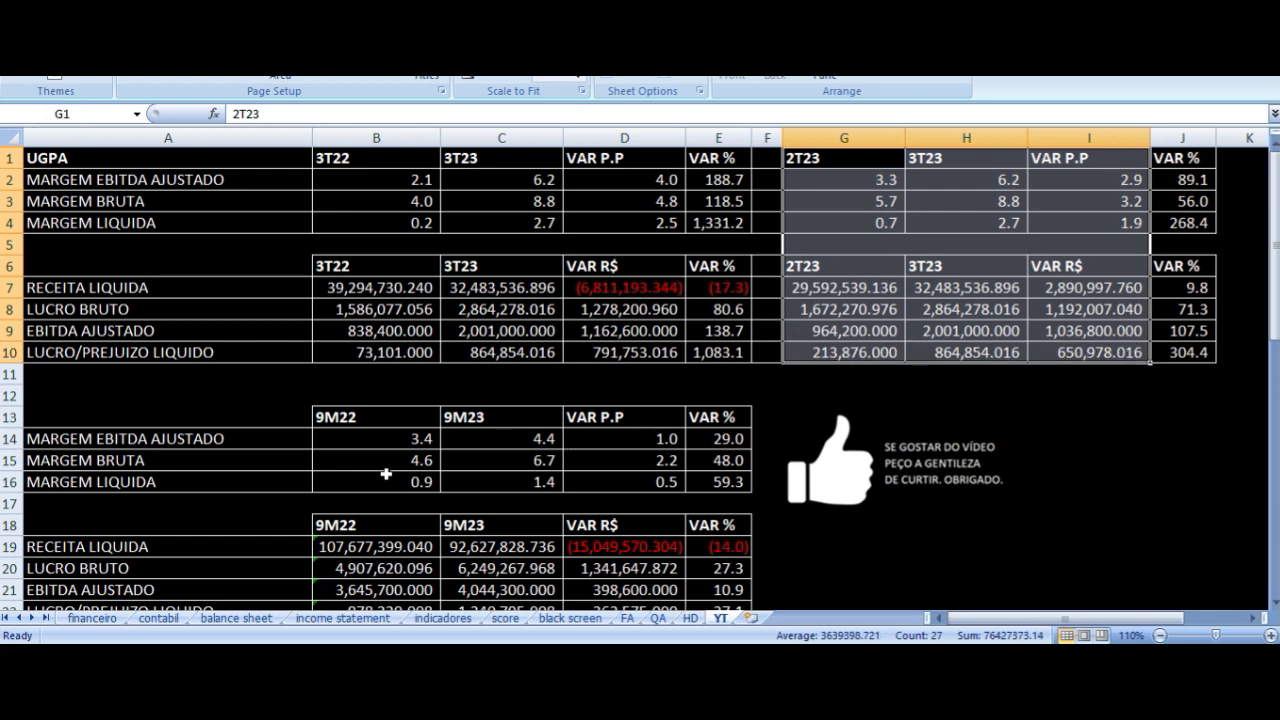
click(369, 425)
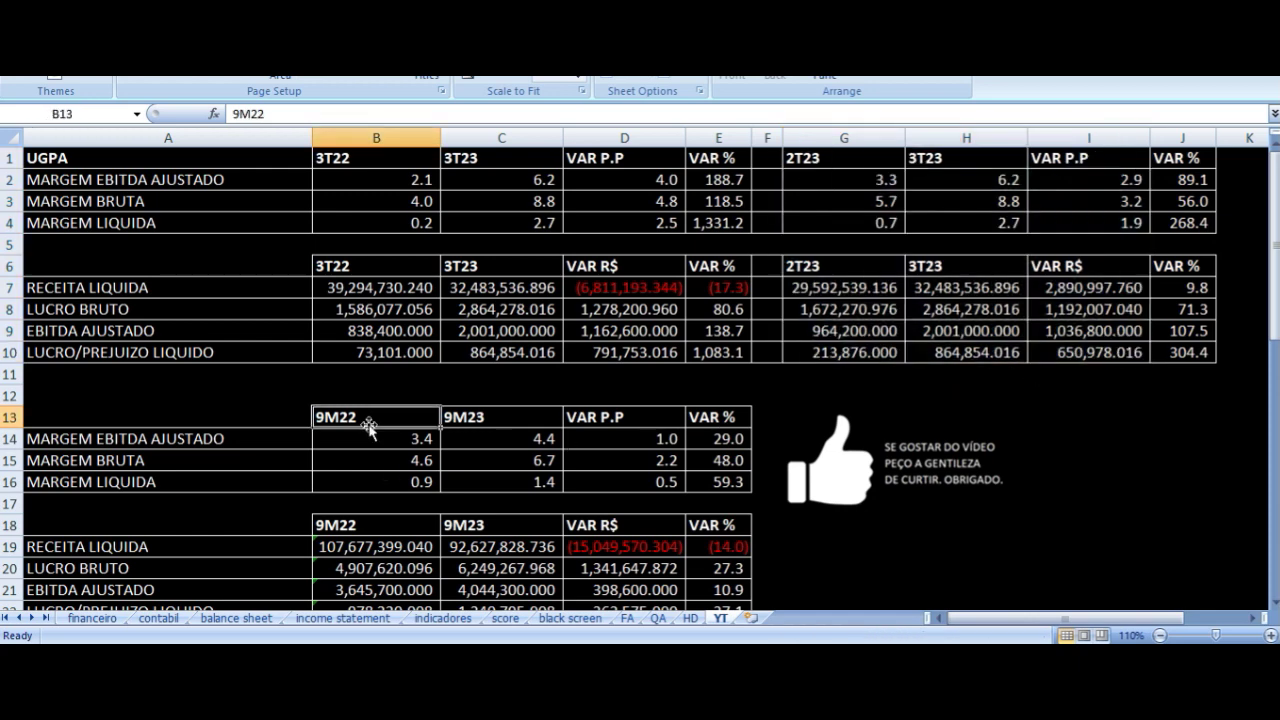
click(362, 181)
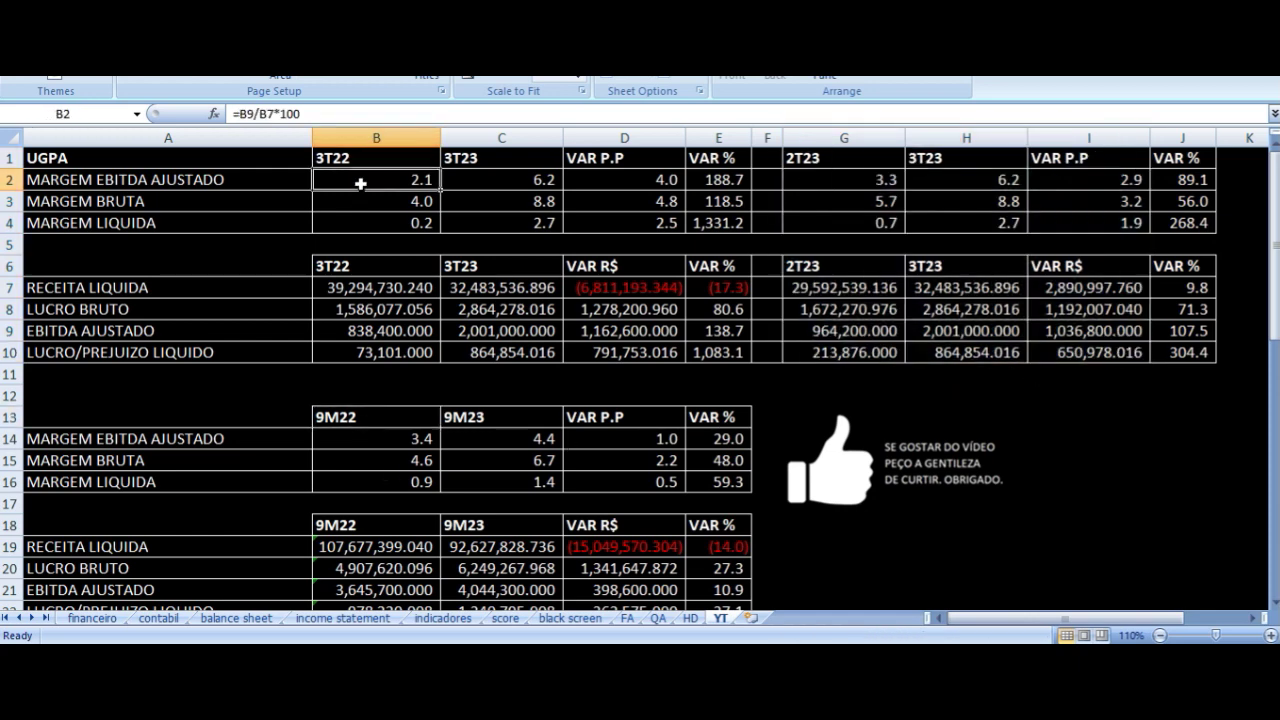
click(590, 298)
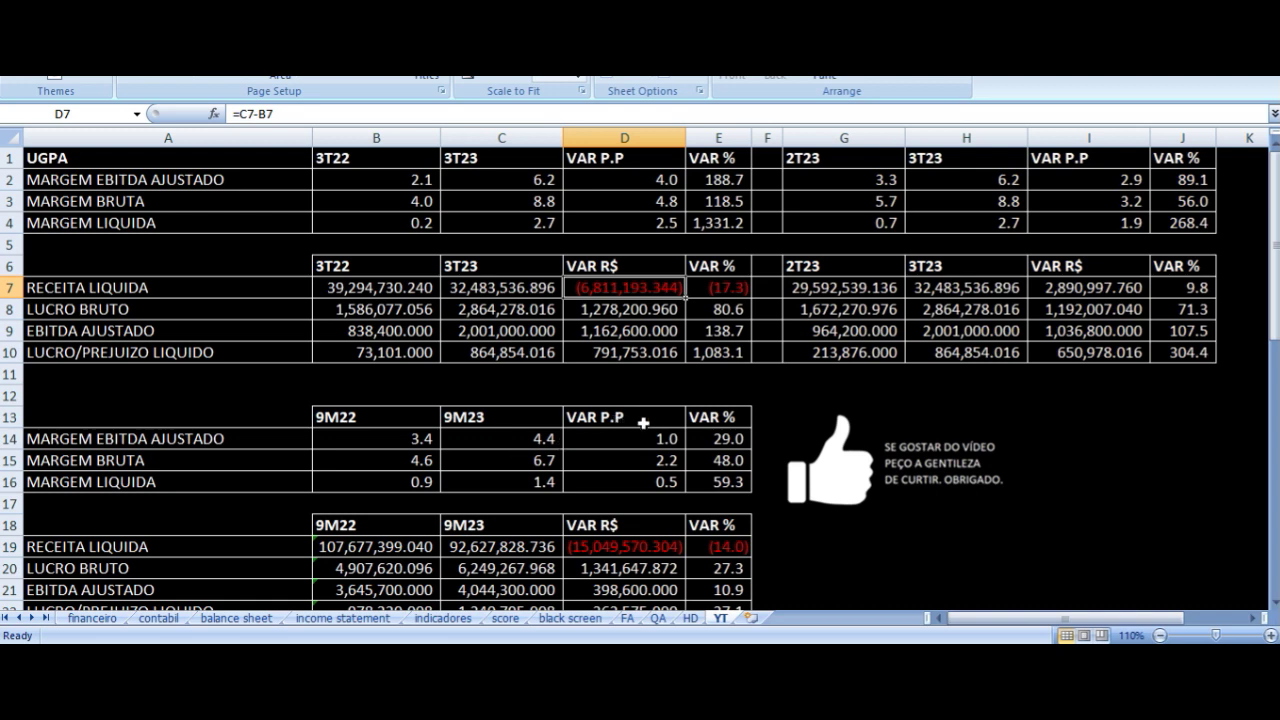
- Examine the adjusted EBITDA margin for 3T22 and 3T23 and its percentage-point variation in row 2
click(405, 183)
click(168, 180)
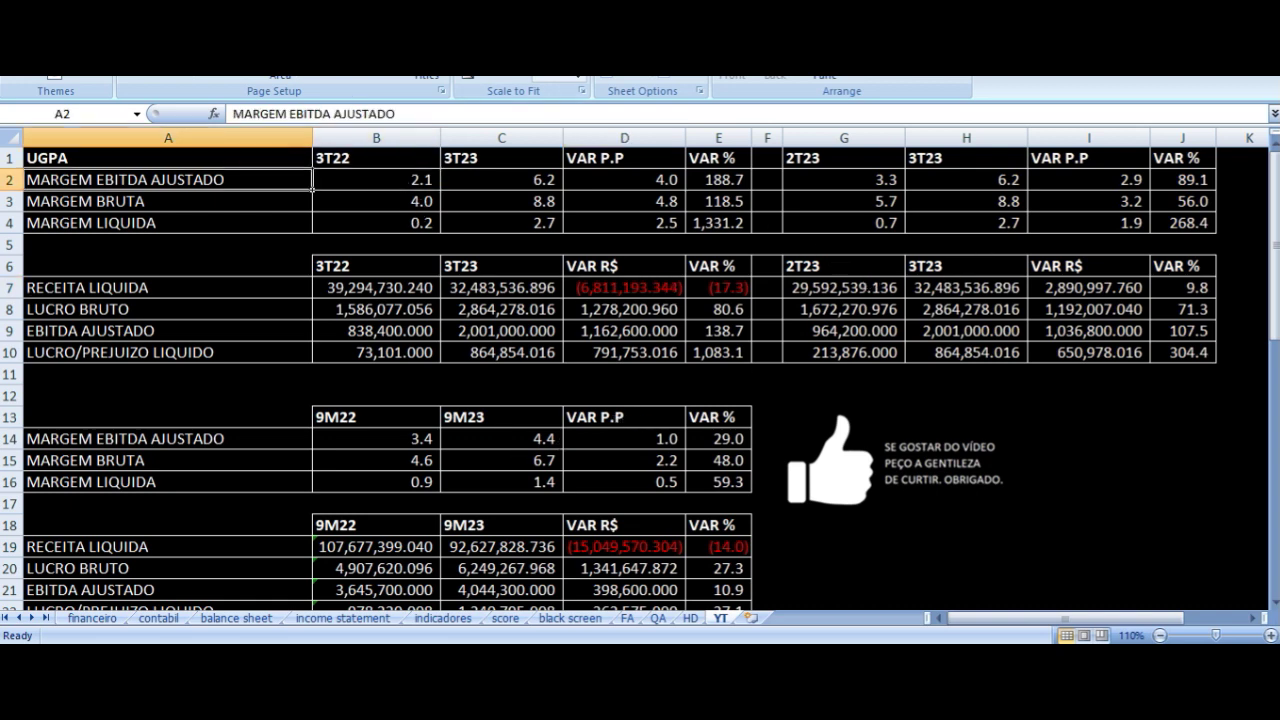
click(376, 180)
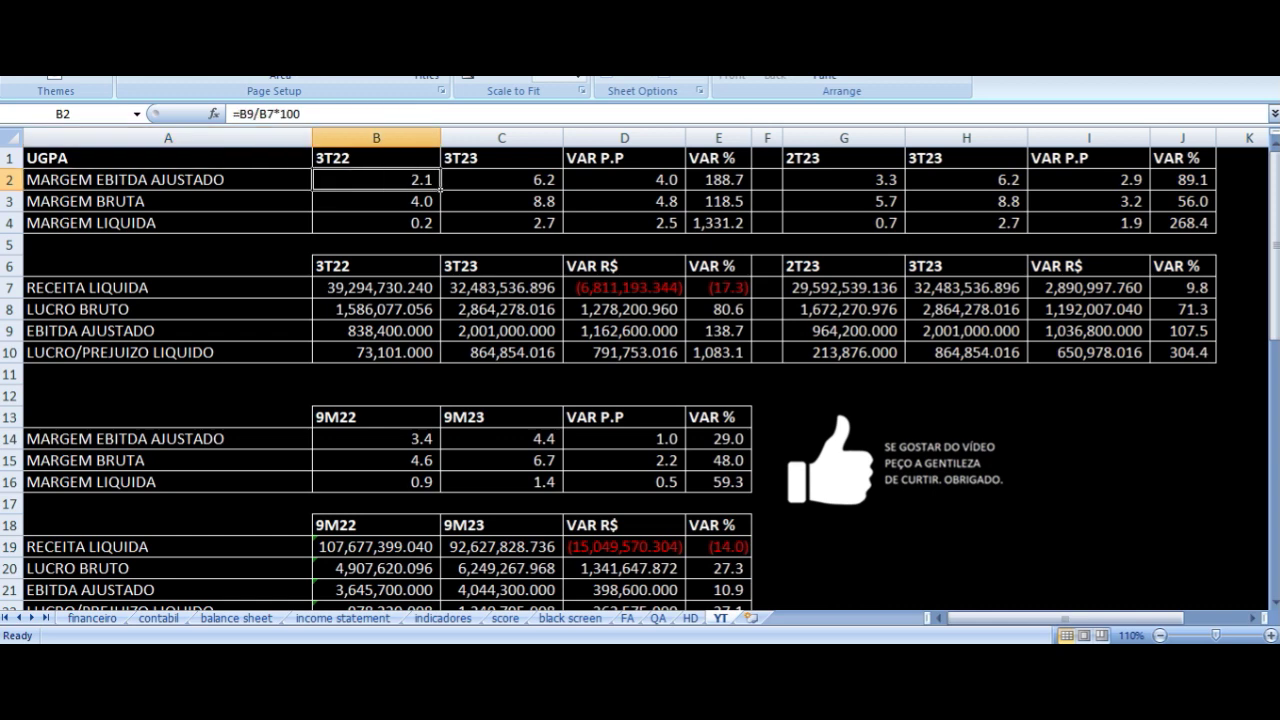
click(501, 180)
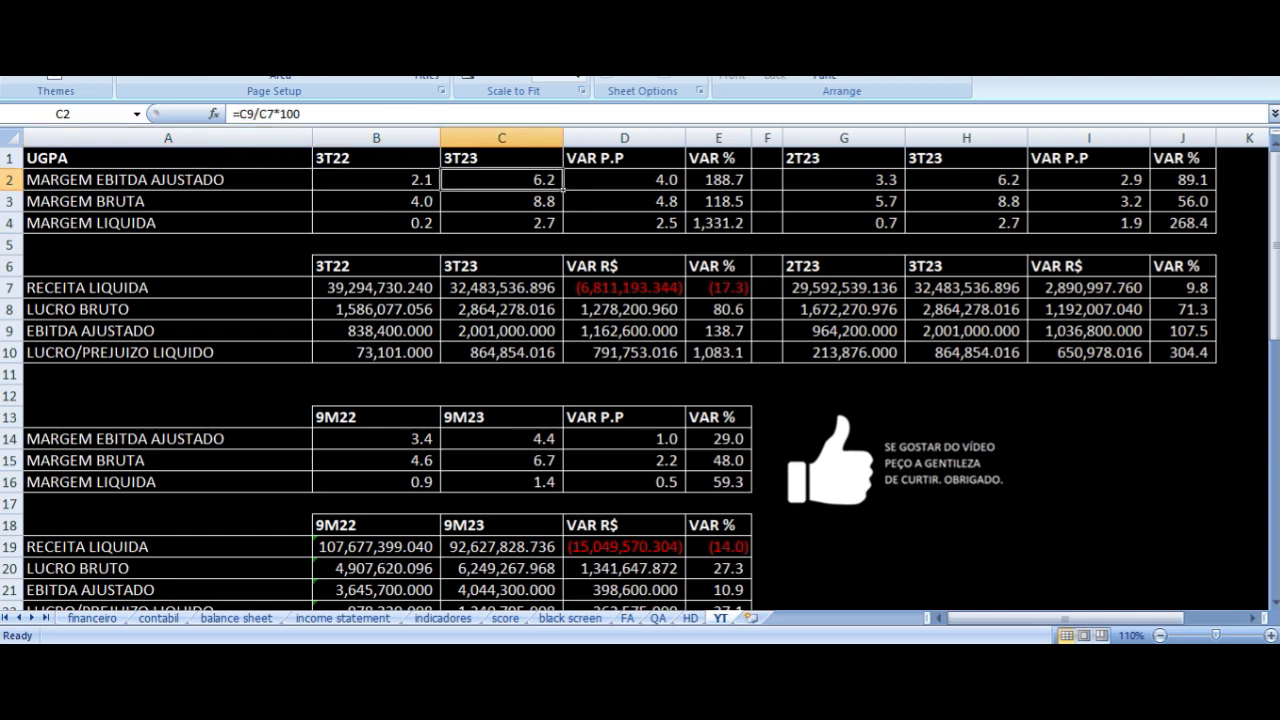
click(624, 180)
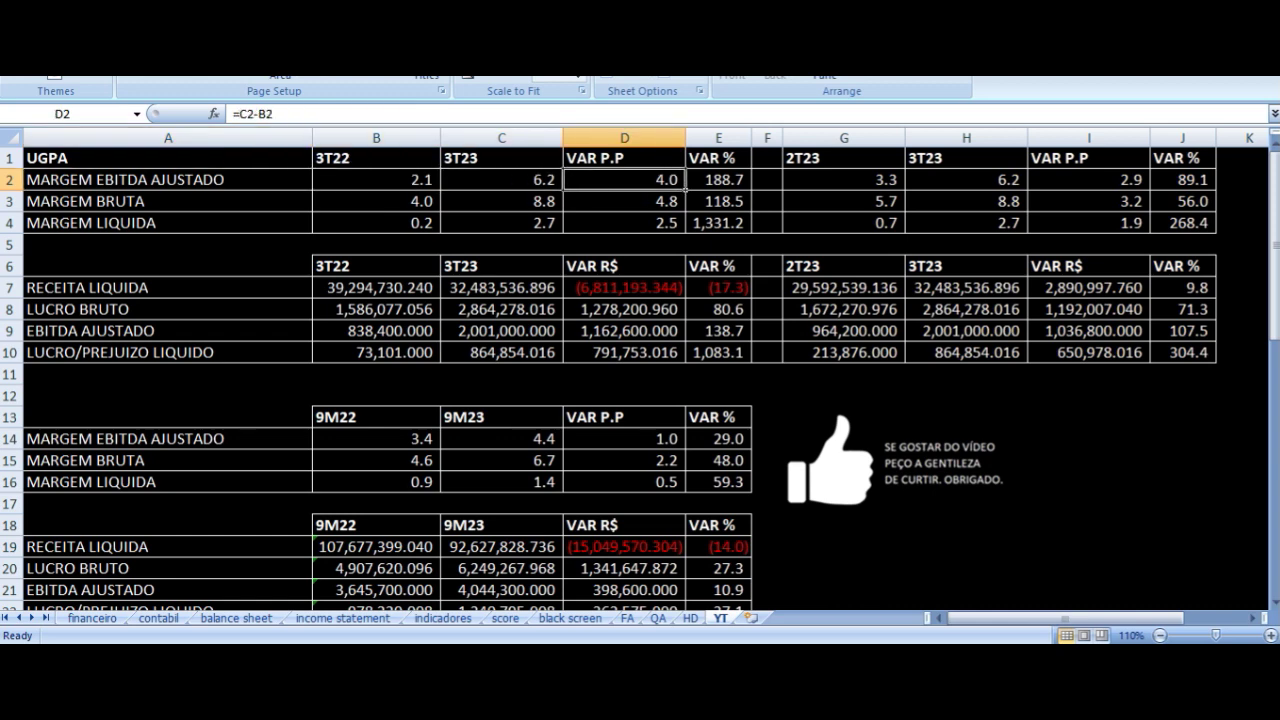
- Review the gross margin row across 3T22, 3T23 and the percentage-point variation
key(Down)
key(Left)
key(Left)
key(Left)
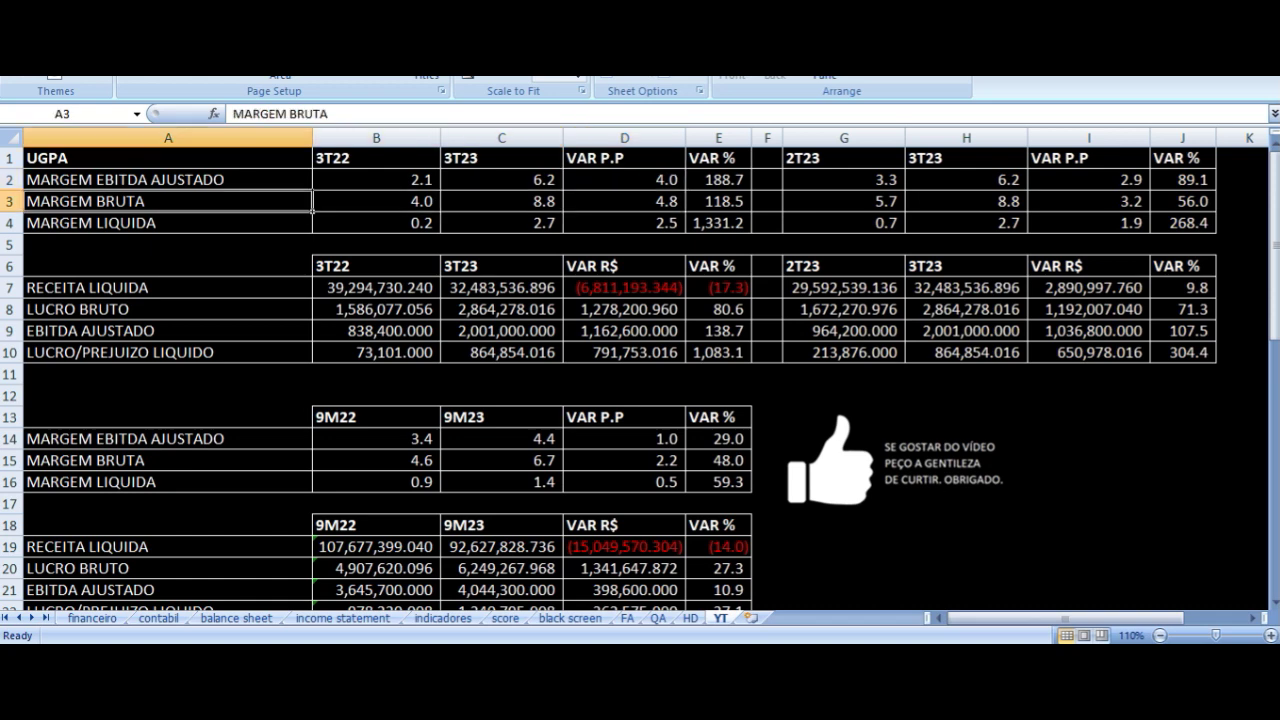
key(Right)
key(Right)
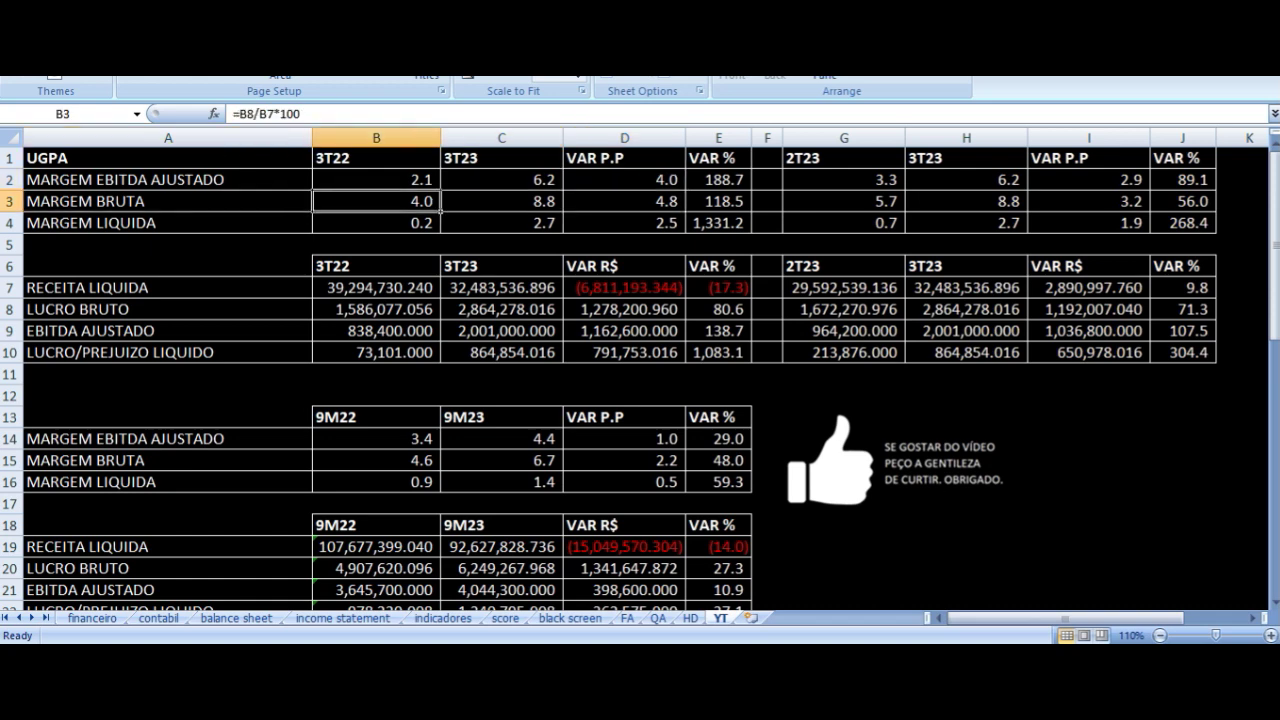
key(Right)
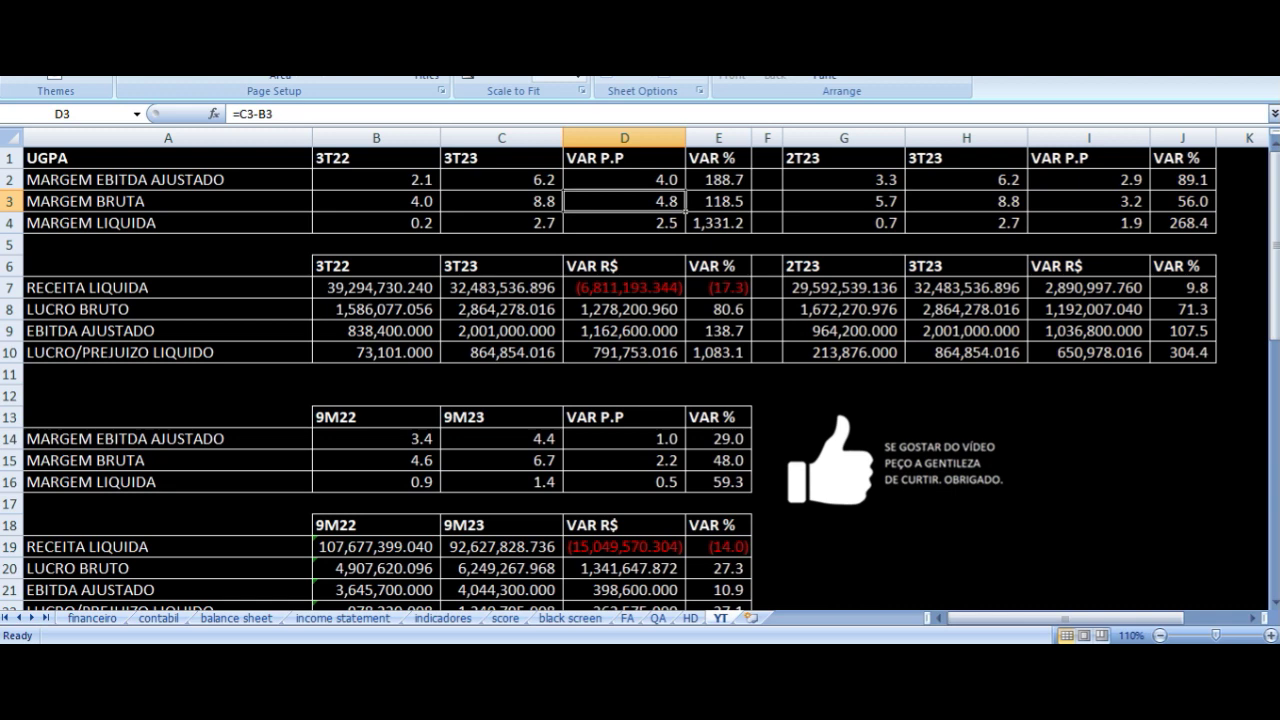
- Review the net margin row across 3T22, 3T23 and the percentage-point variation
key(Down)
key(Left)
key(Left)
key(Left)
key(Right)
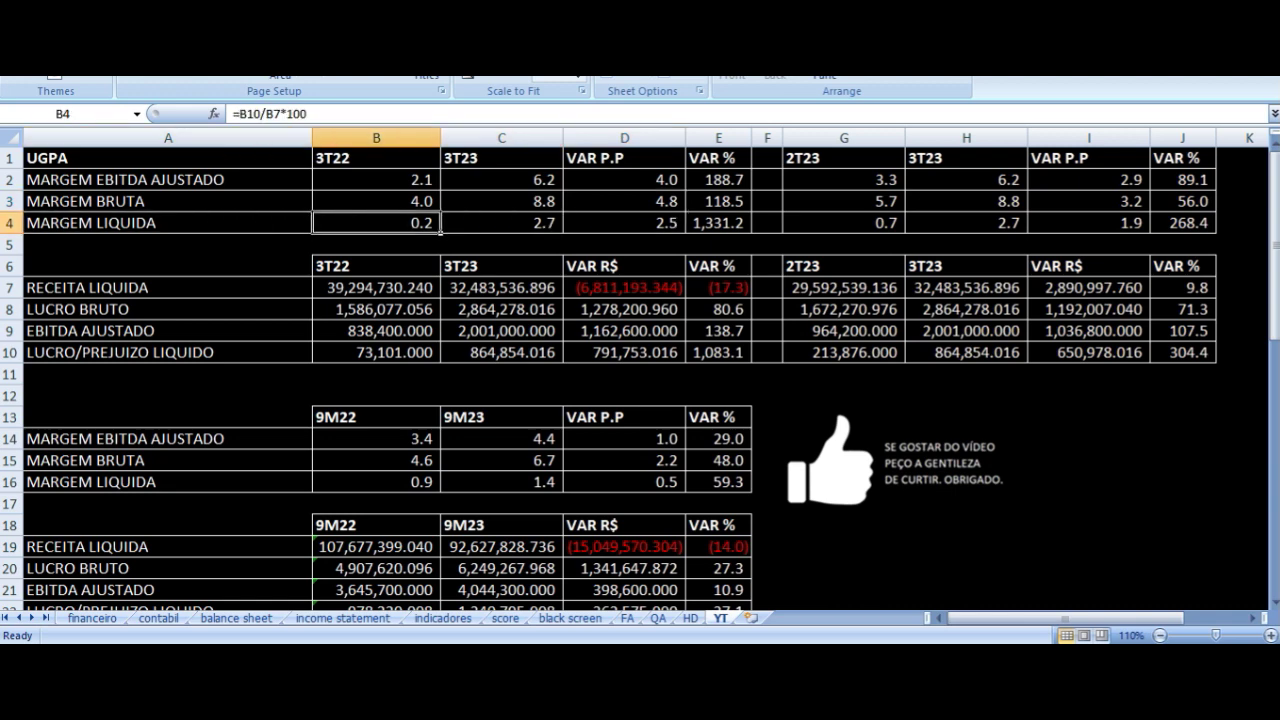
key(Right)
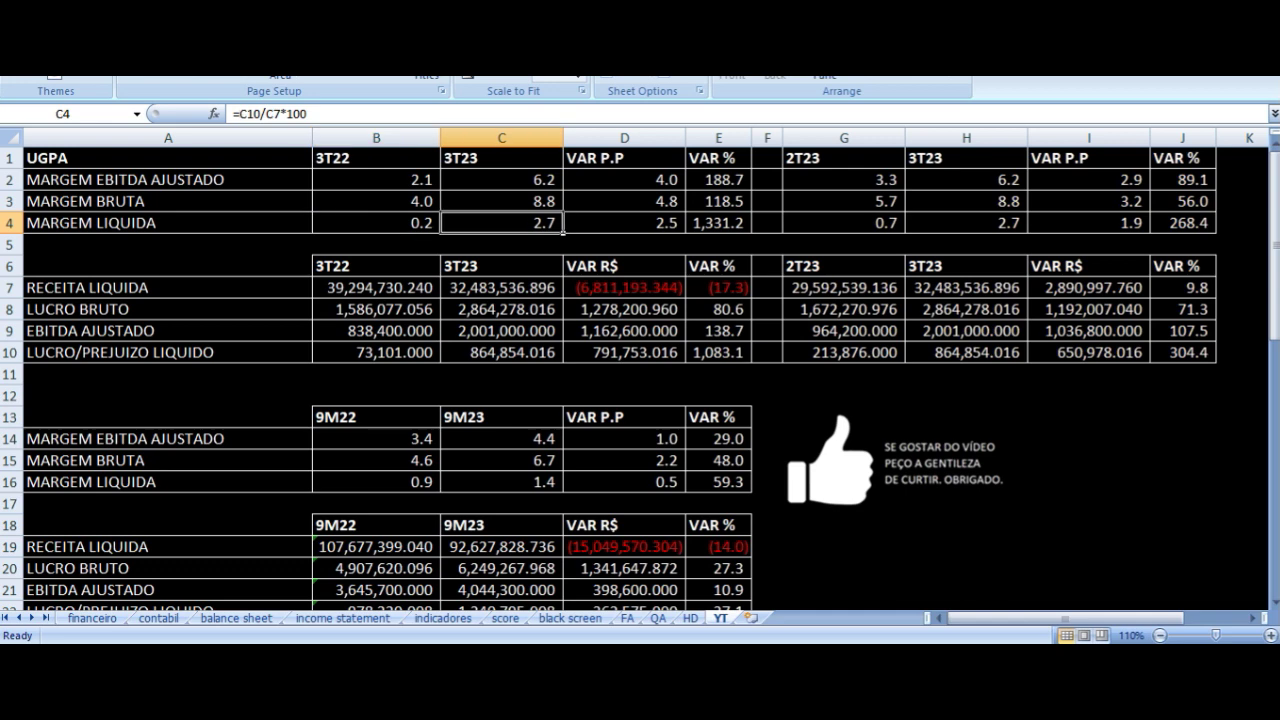
key(Right)
- Examine net revenue in row 7 for 3T22 and 3T23, including its variation in R$ and percent
key(Down)
key(Down)
key(Down)
key(Down)
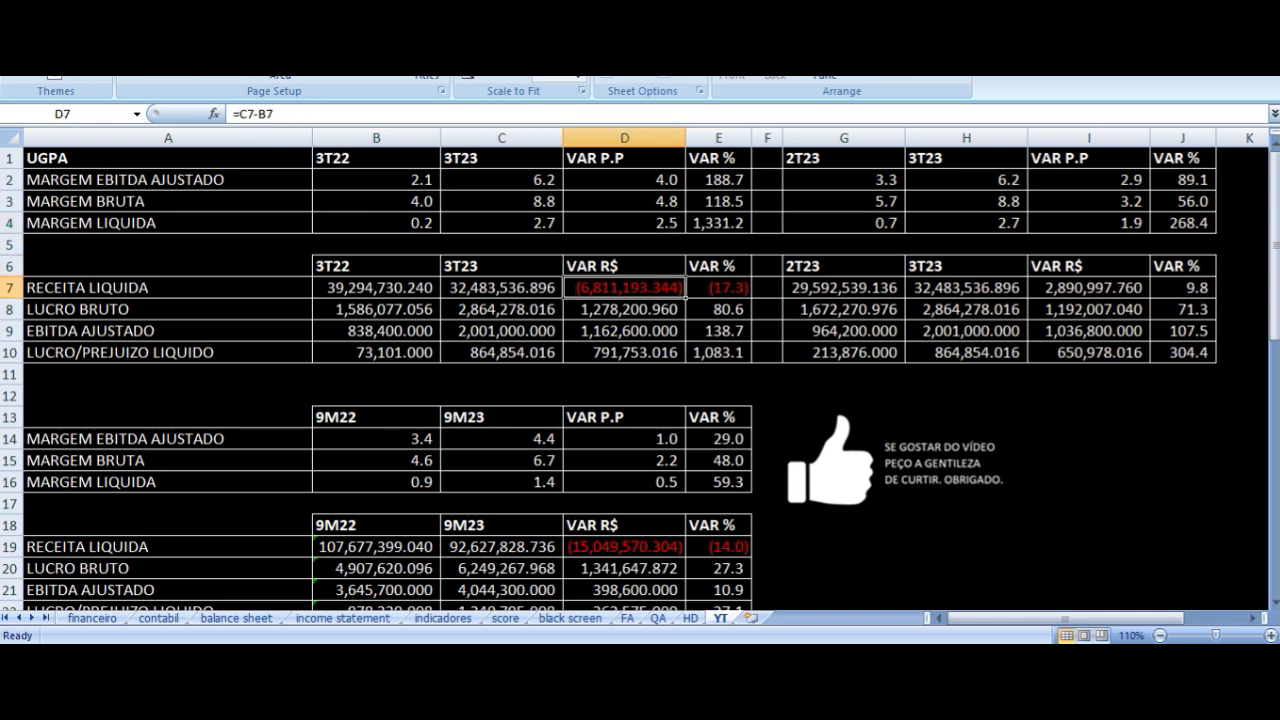
key(Left)
key(Left)
key(Left)
key(Up)
key(Right)
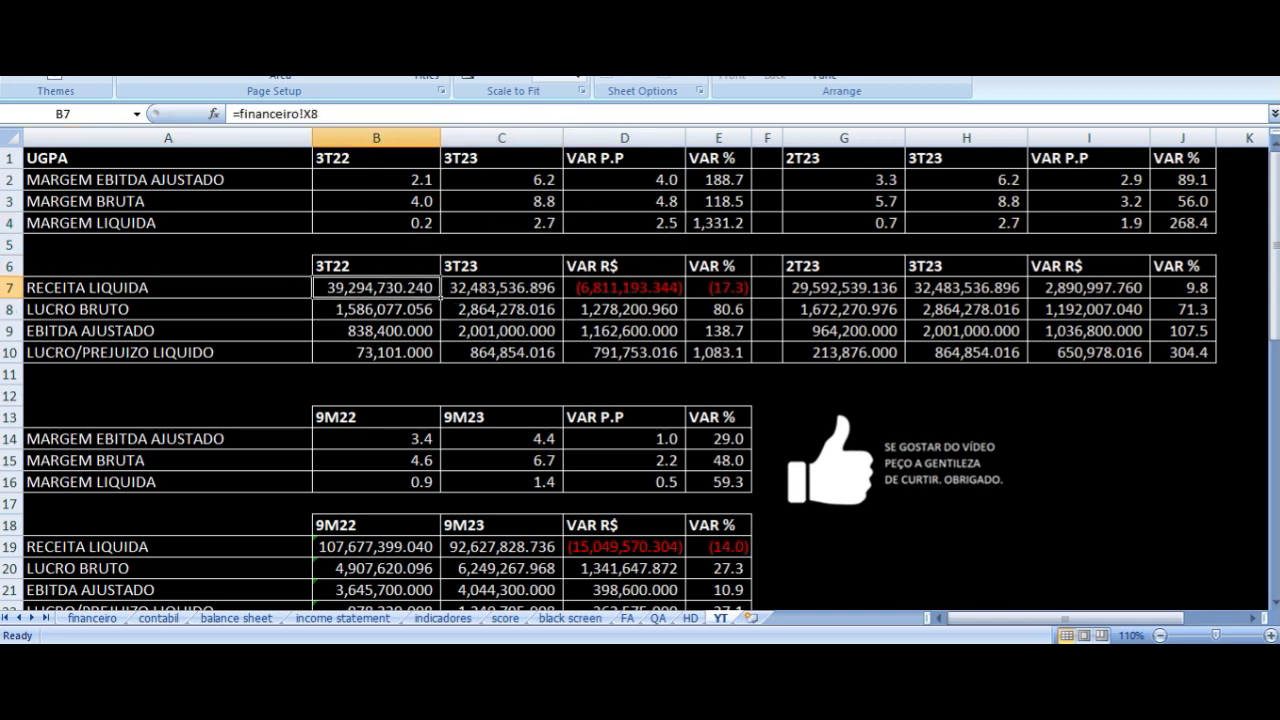
key(Right)
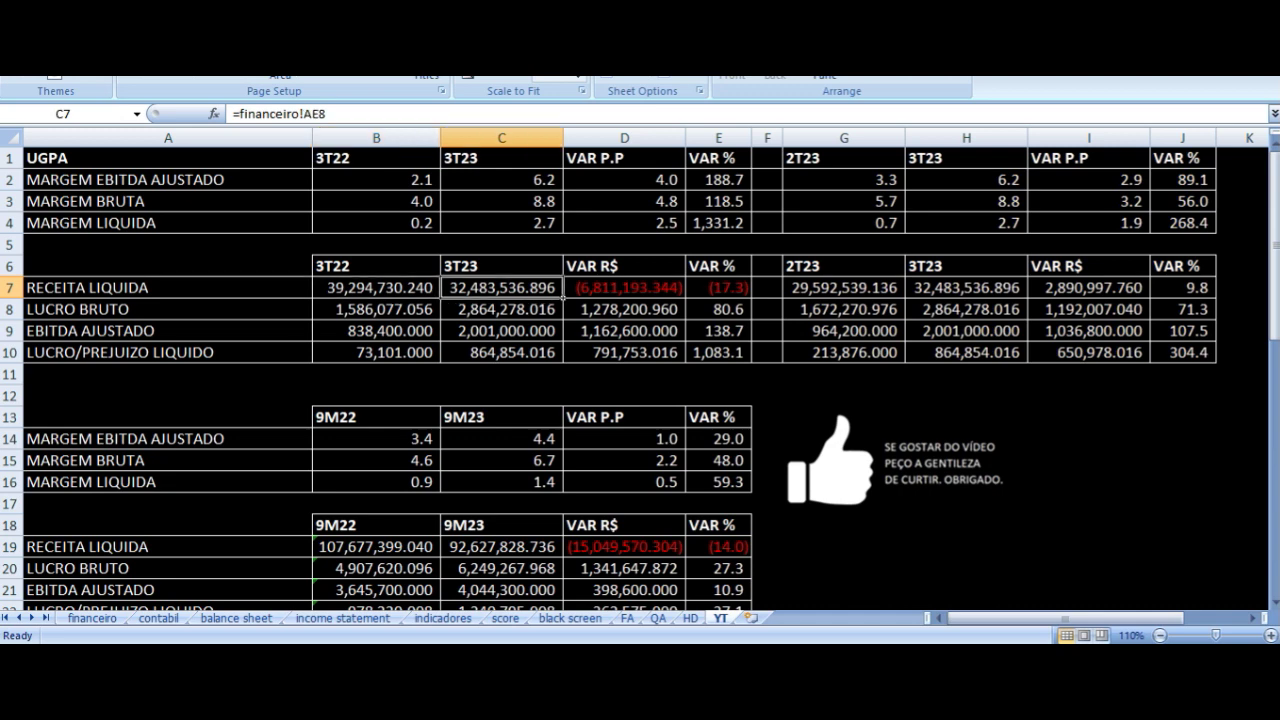
key(Right)
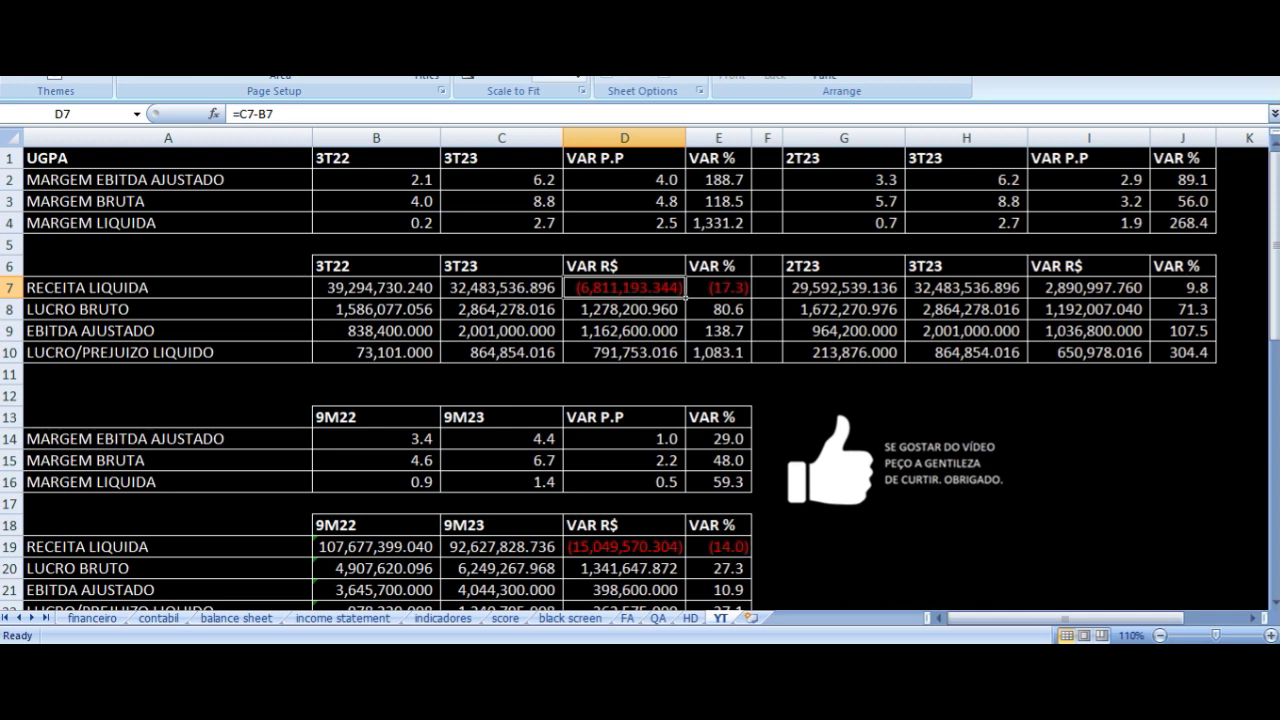
key(Right)
- Go through gross profit in row 8 from 3T22 to 3T23, through to its percentage variation
key(Down)
key(Left)
key(Left)
key(Left)
key(Left)
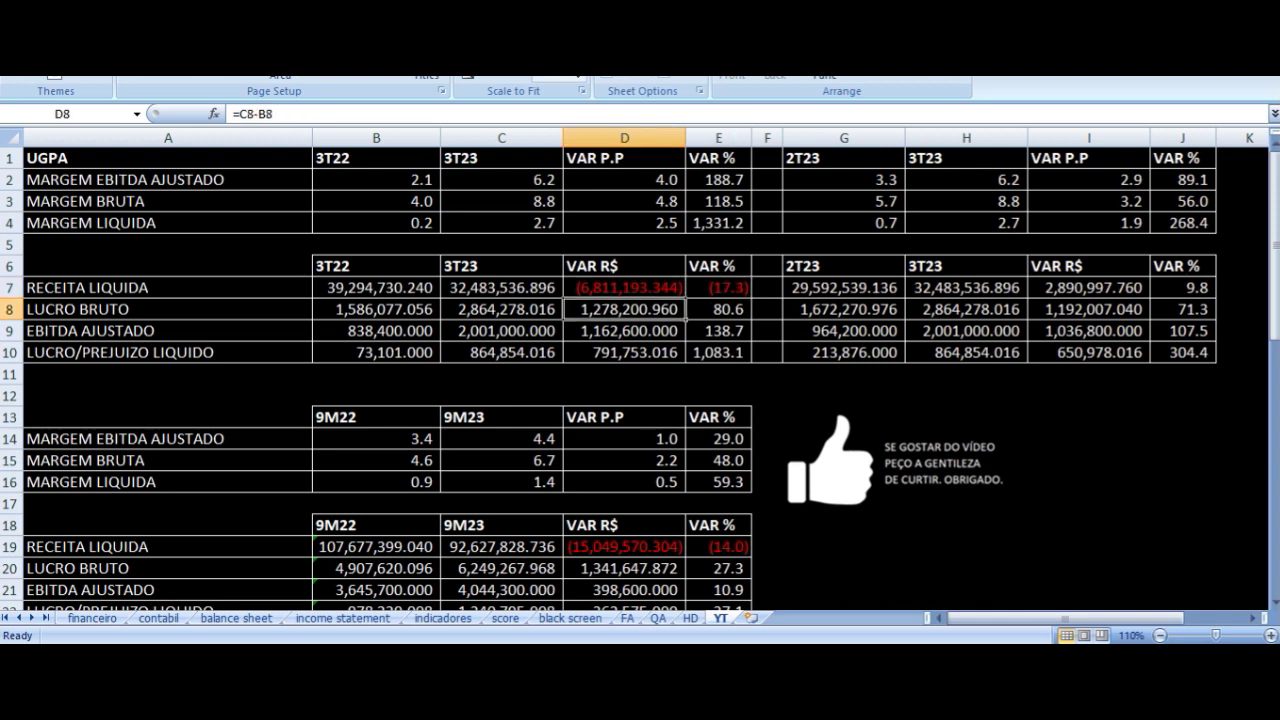
key(Right)
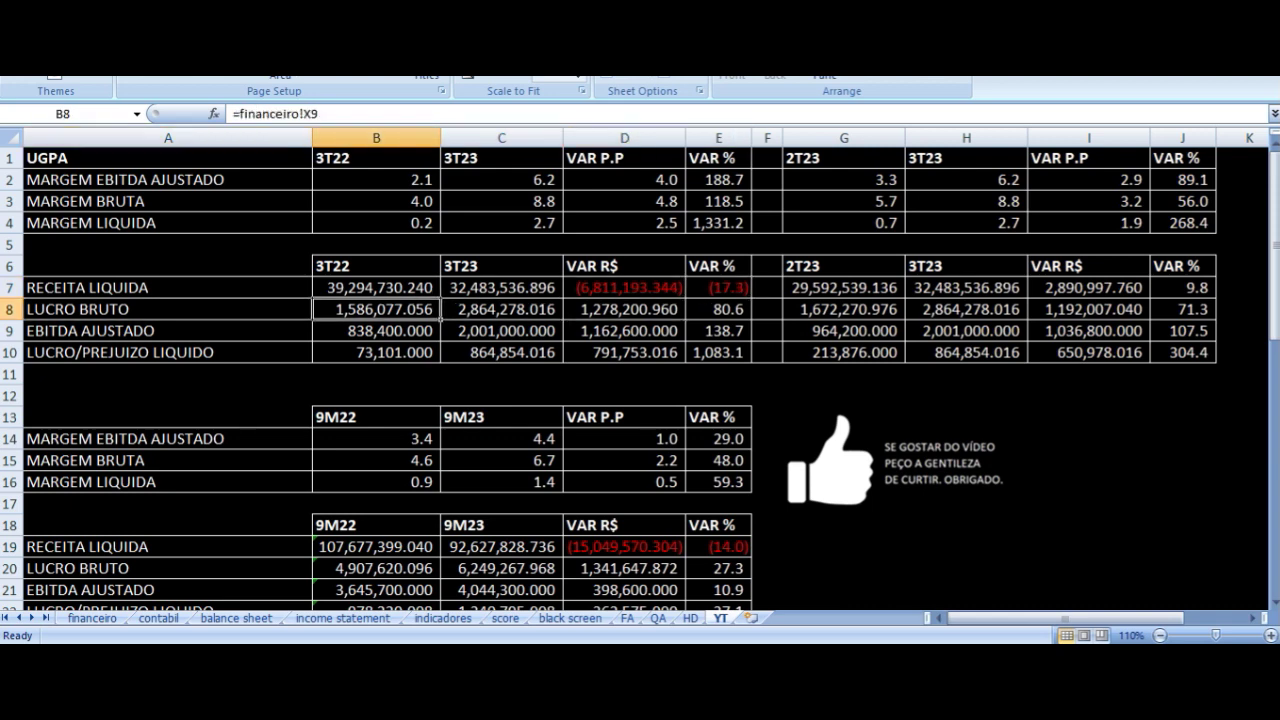
key(Right)
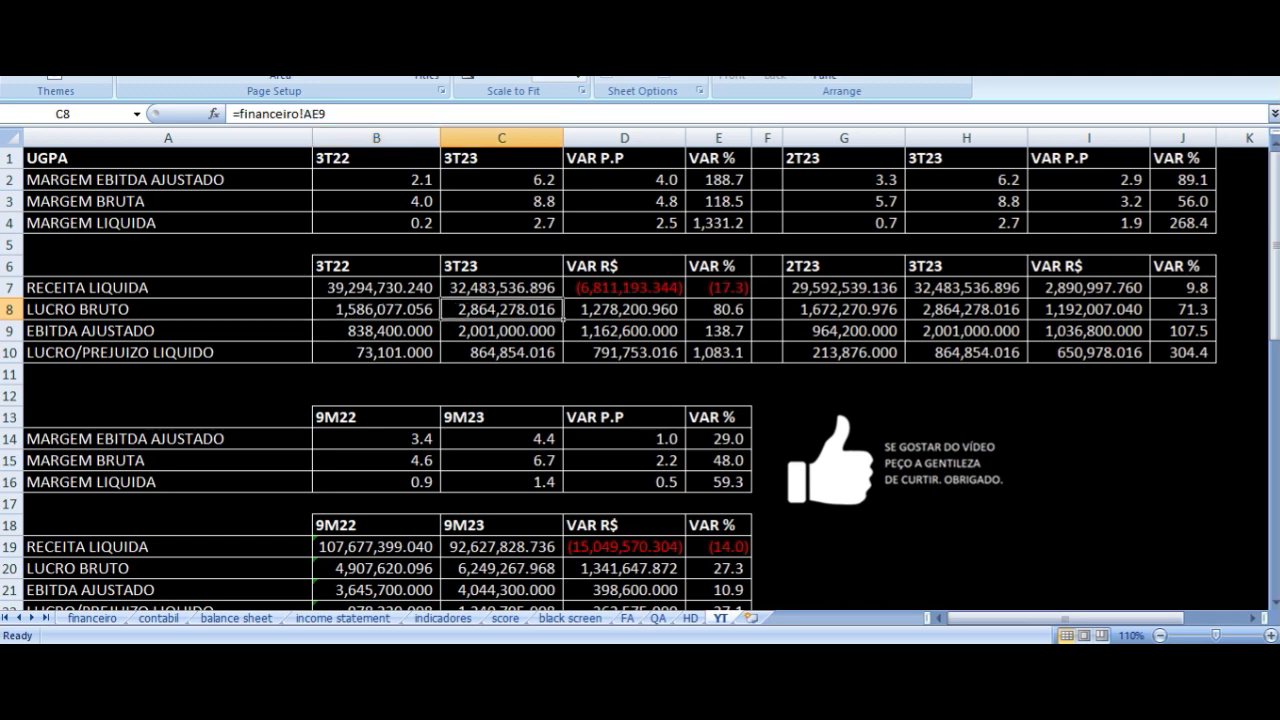
key(Right)
key(Right)
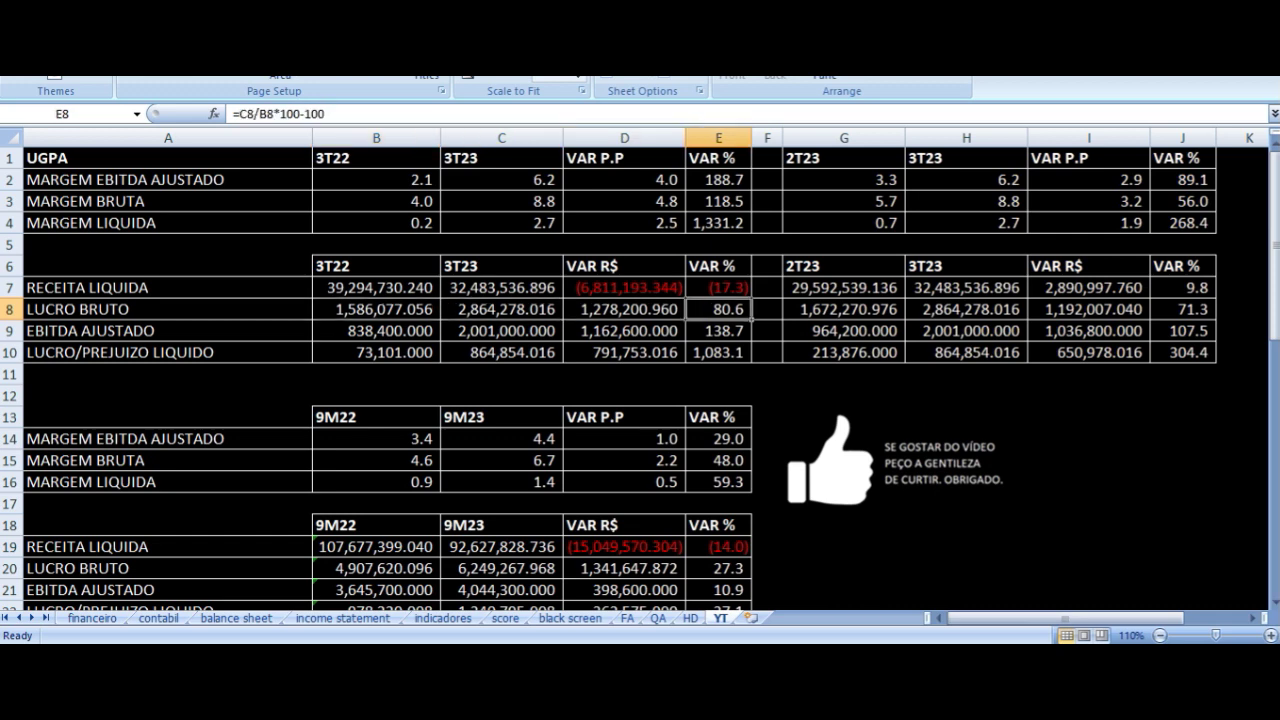
- Go through adjusted EBITDA in row 9 from 3T22 to 3T23, through to its percentage variation
key(Down)
key(Left)
key(Left)
key(Left)
key(Left)
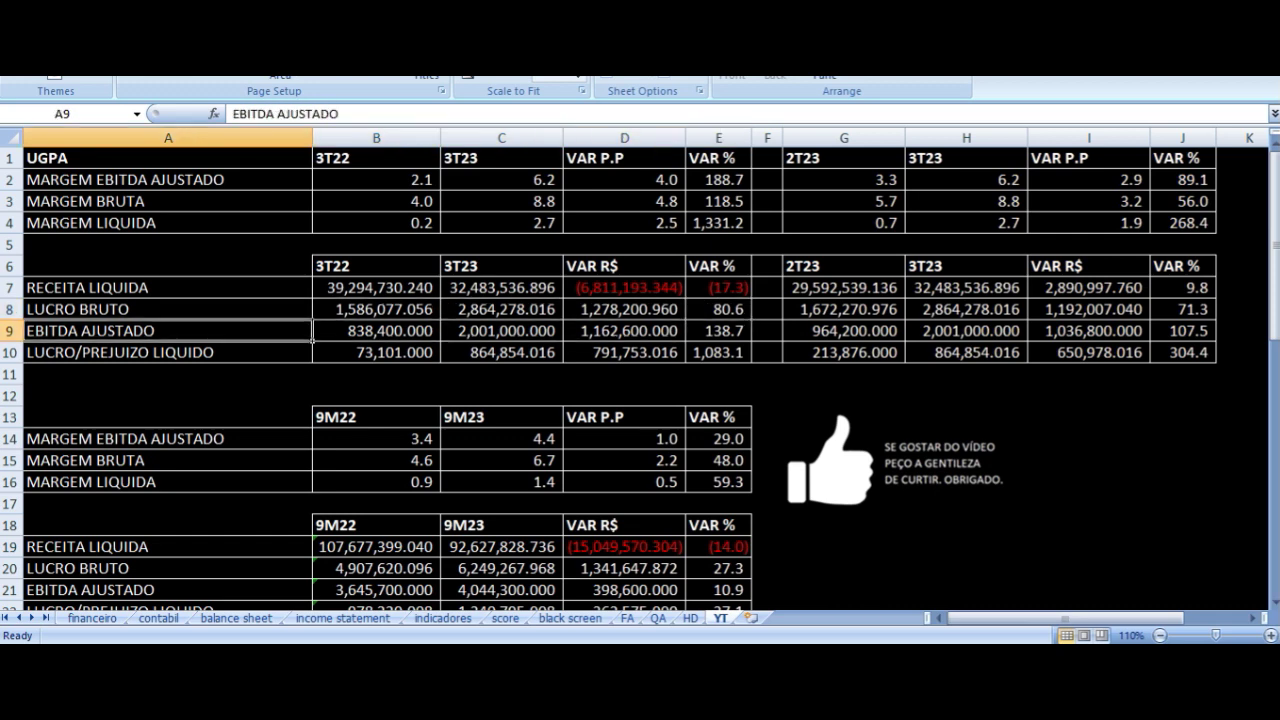
key(Right)
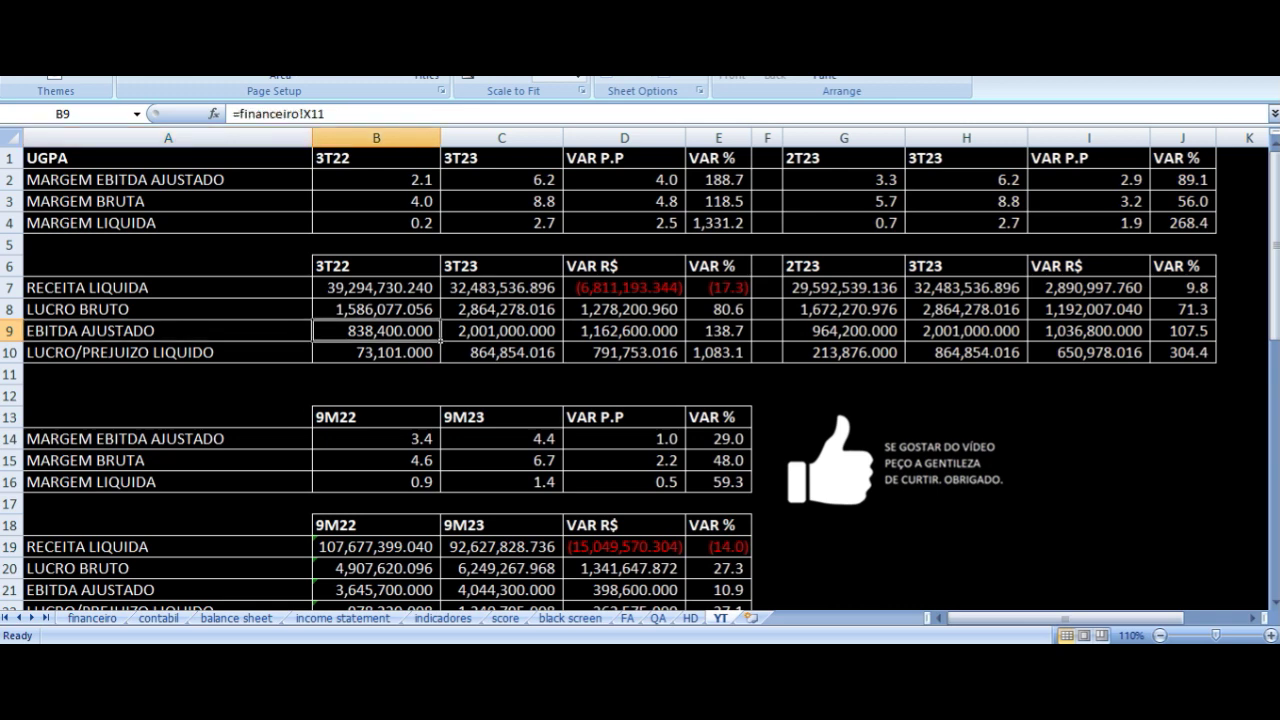
key(Right)
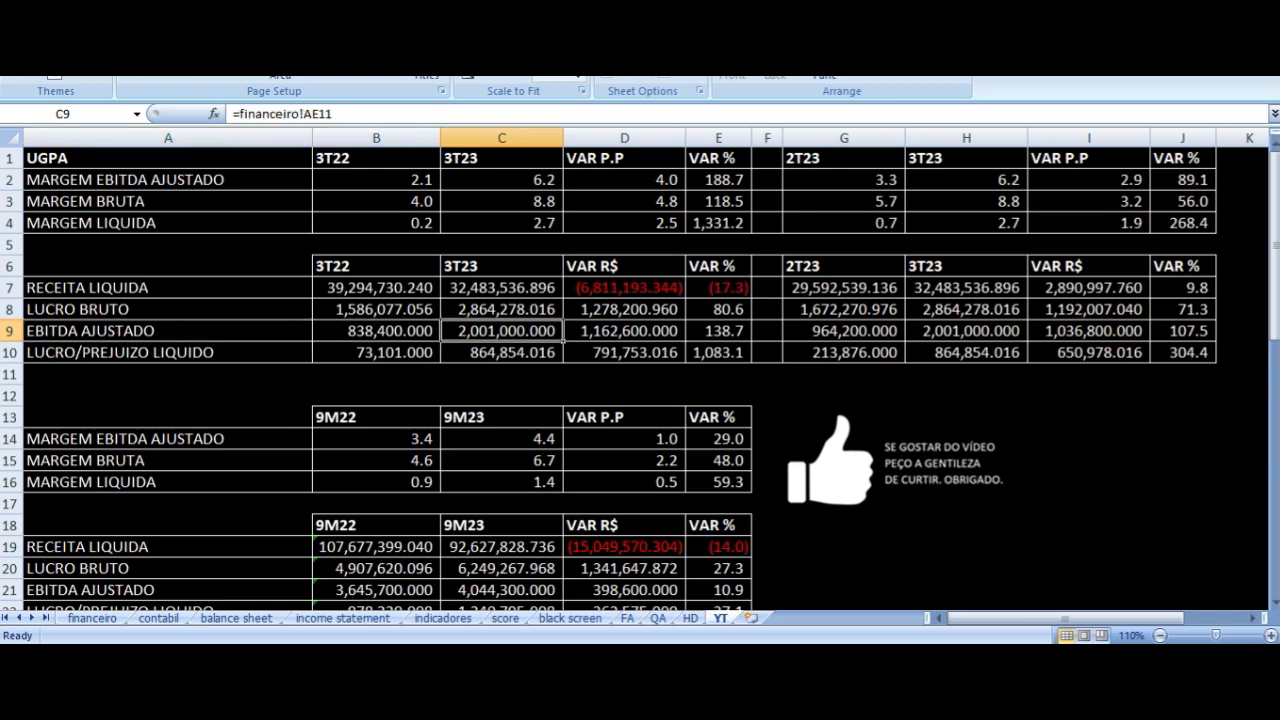
key(Right)
key(Right)
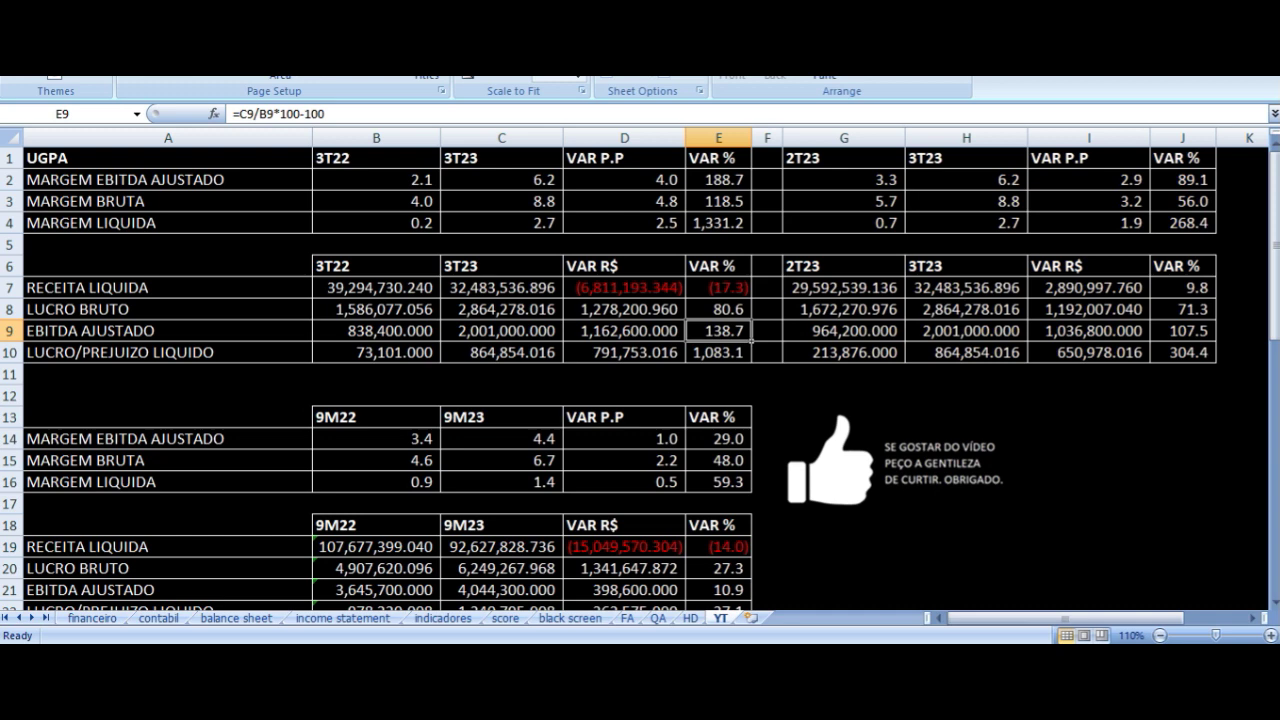
- Examine net profit or loss in row 10 for 3T22 and 3T23 and its variation in R$
key(Left)
key(Down)
key(Left)
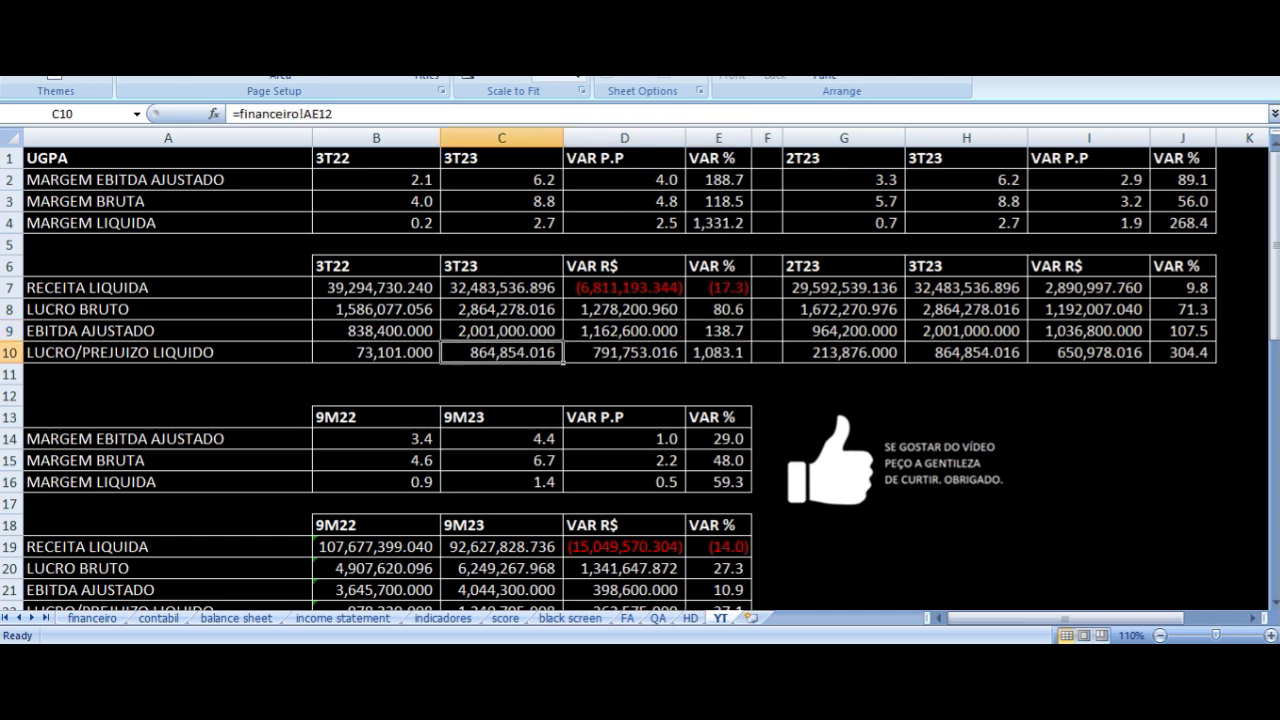
key(Left)
key(Left)
key(Right)
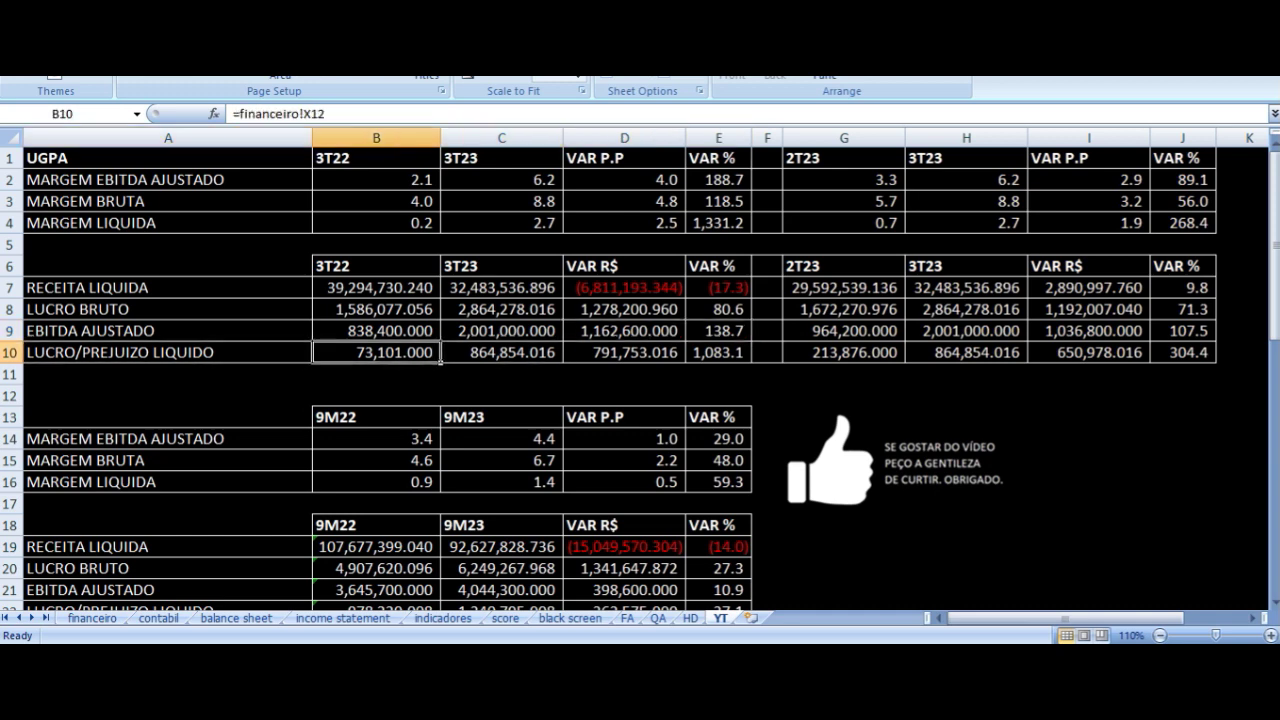
key(Right)
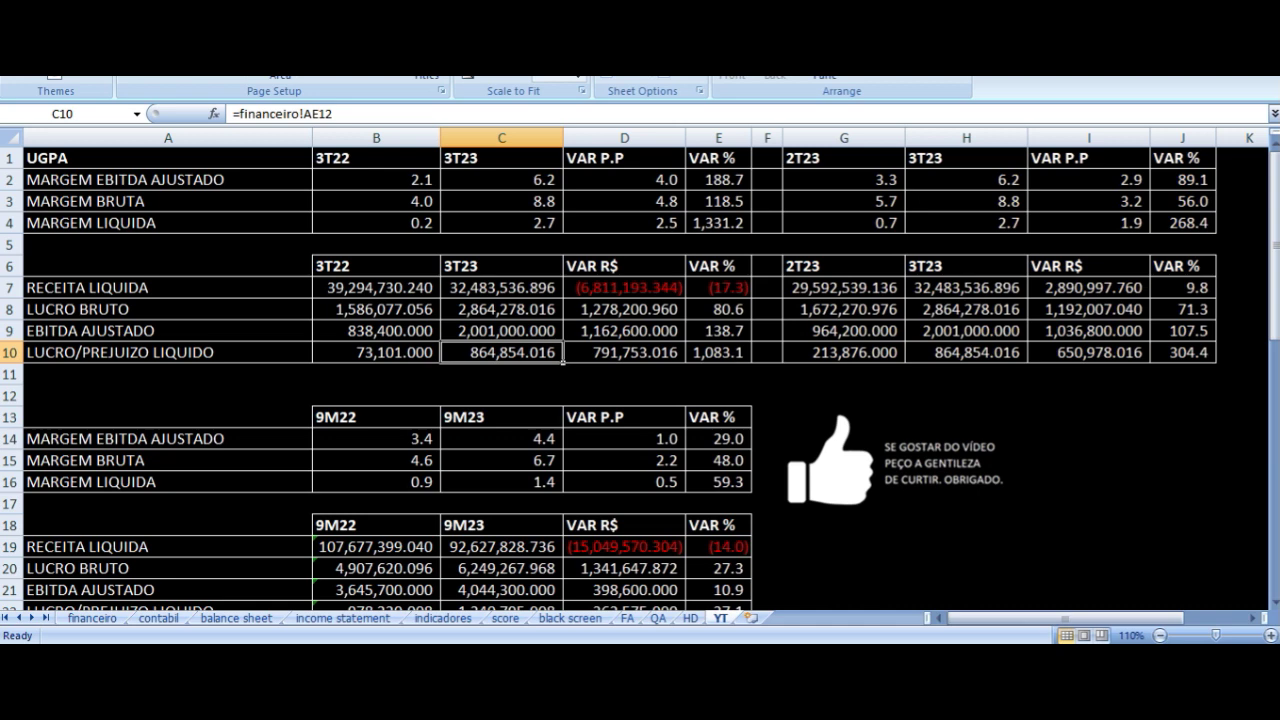
key(Right)
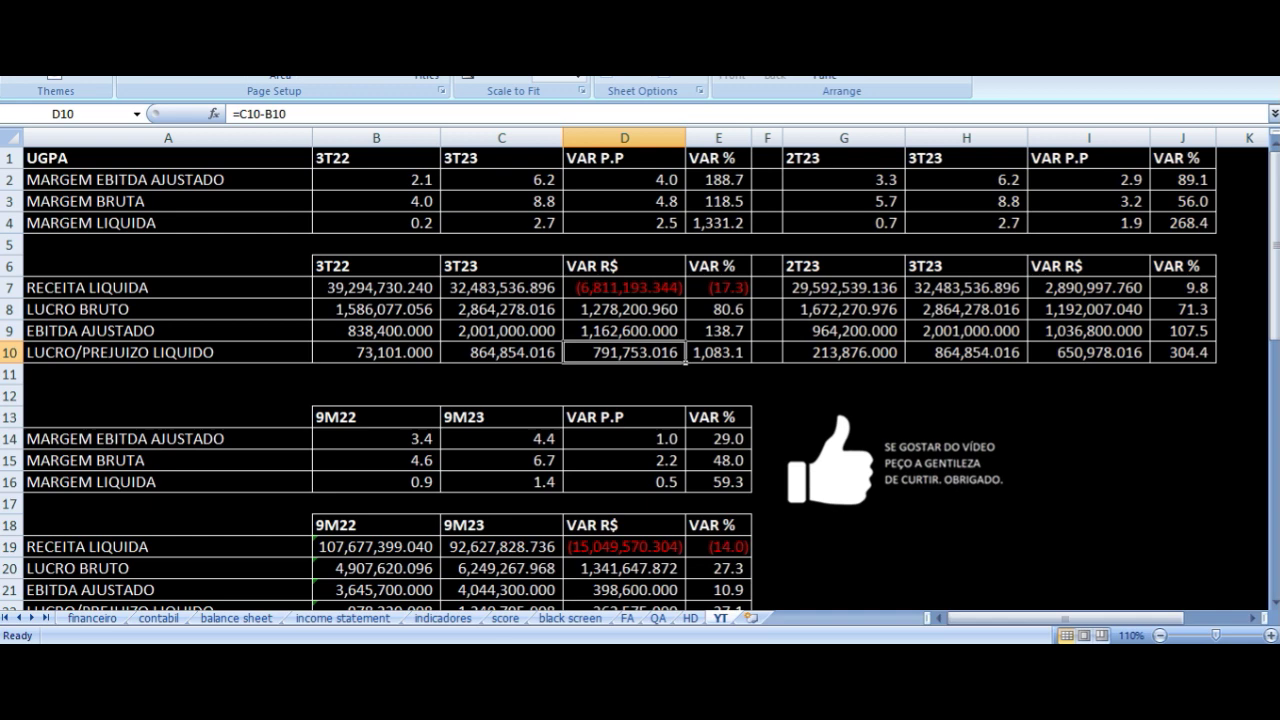
- Select the 3T22–3T23 block B1:E10 and the 2T23–3T23 block G1:J10 in turn, ending on the 2T23 adjusted EBITDA margin
drag(417, 160, 694, 343)
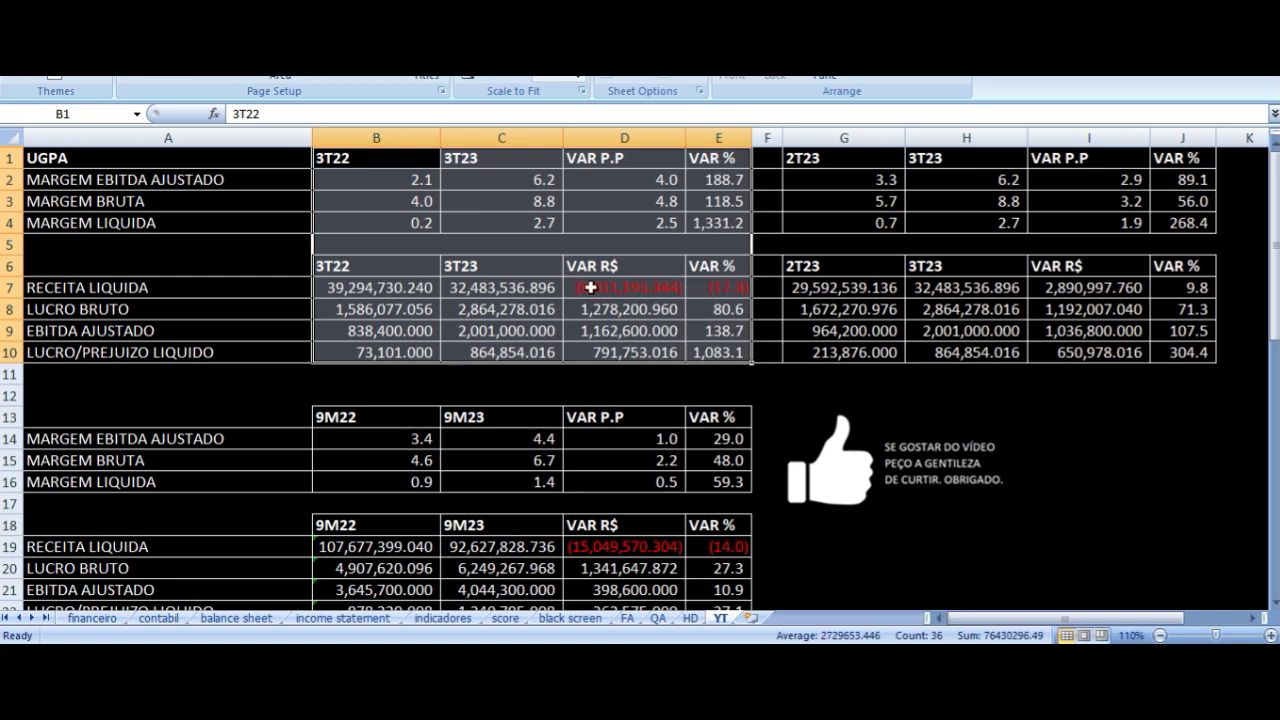
click(484, 293)
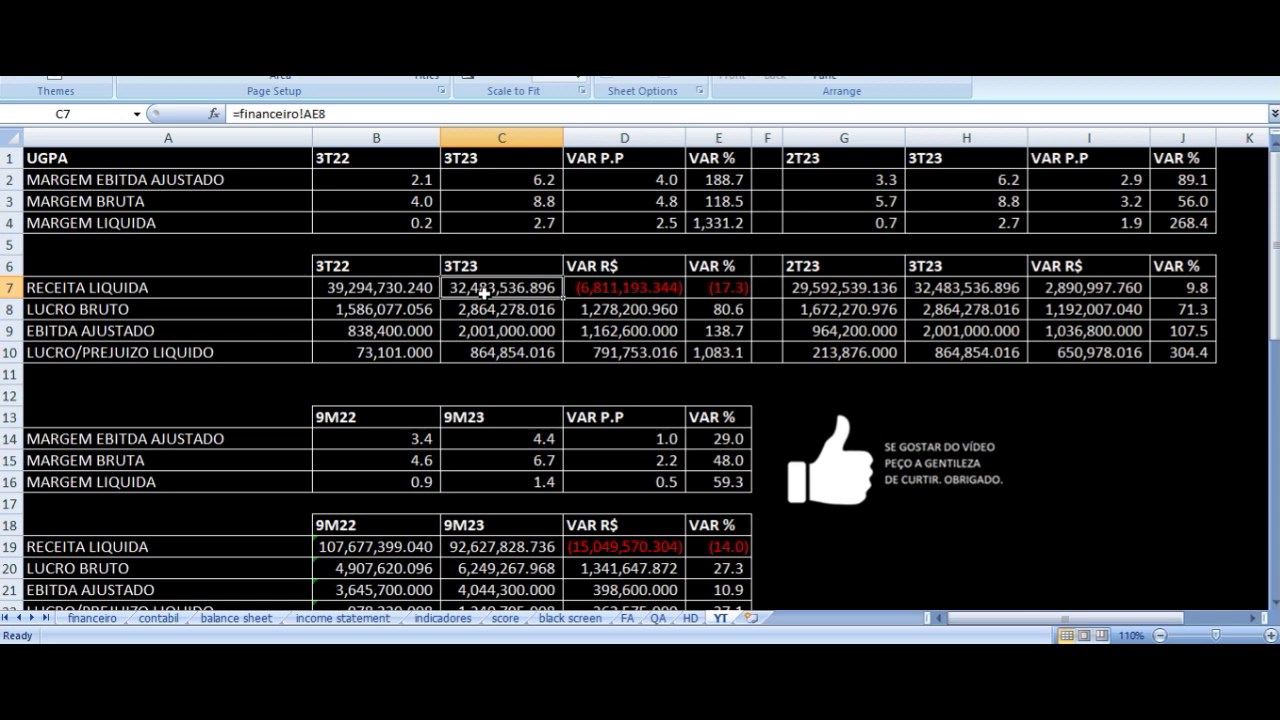
drag(838, 156, 1153, 351)
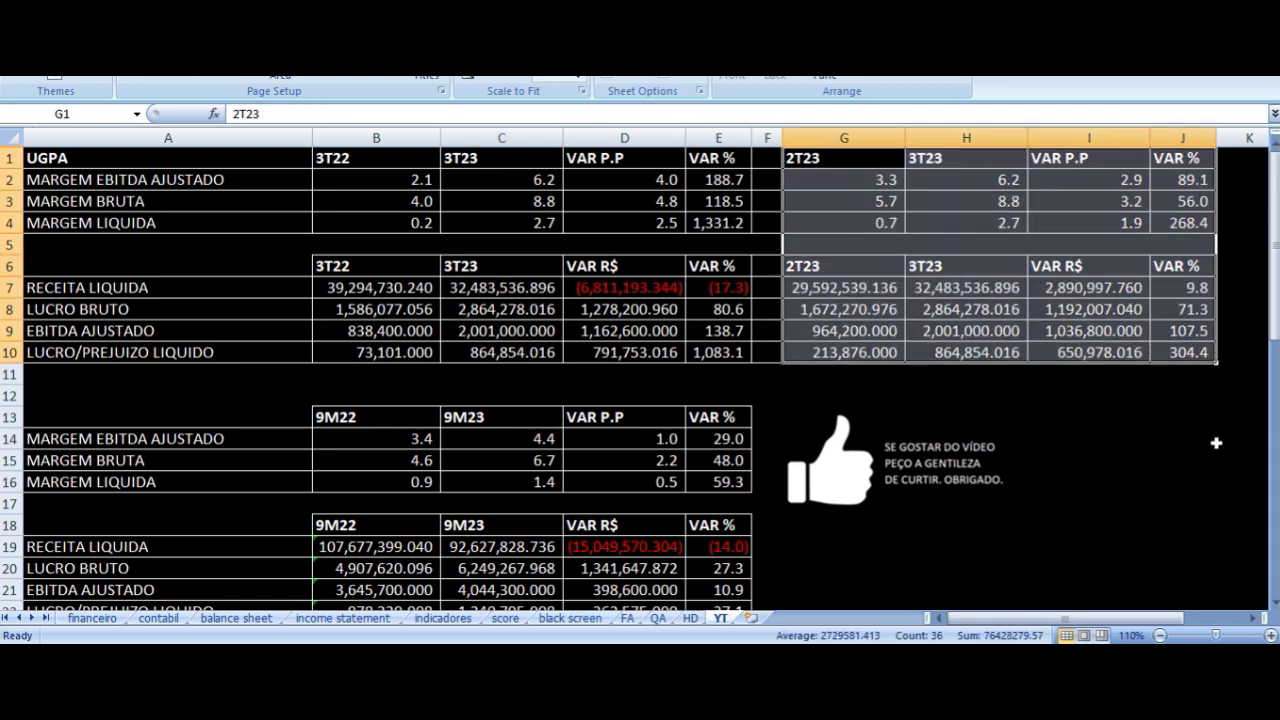
click(864, 179)
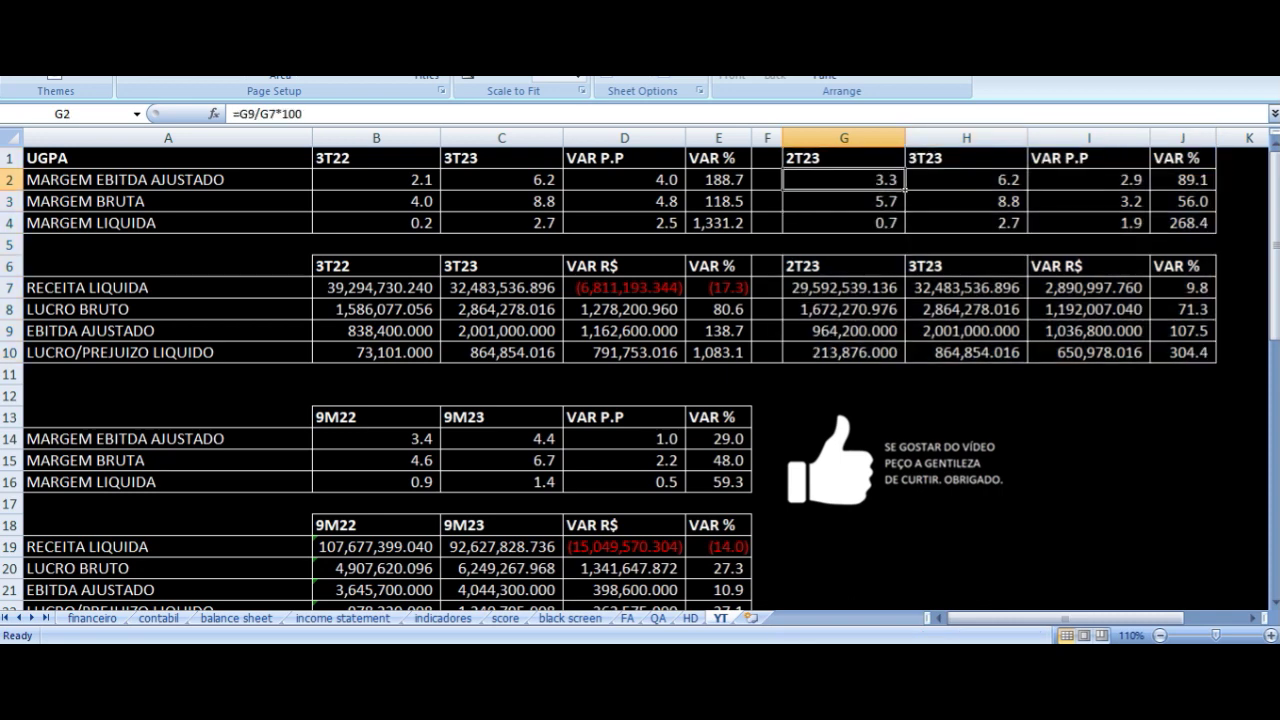
- Go through the adjusted EBITDA margin and gross margin in rows 2 and 3 for 2T23 versus 3T23, through to their percentage-point variations
click(966, 179)
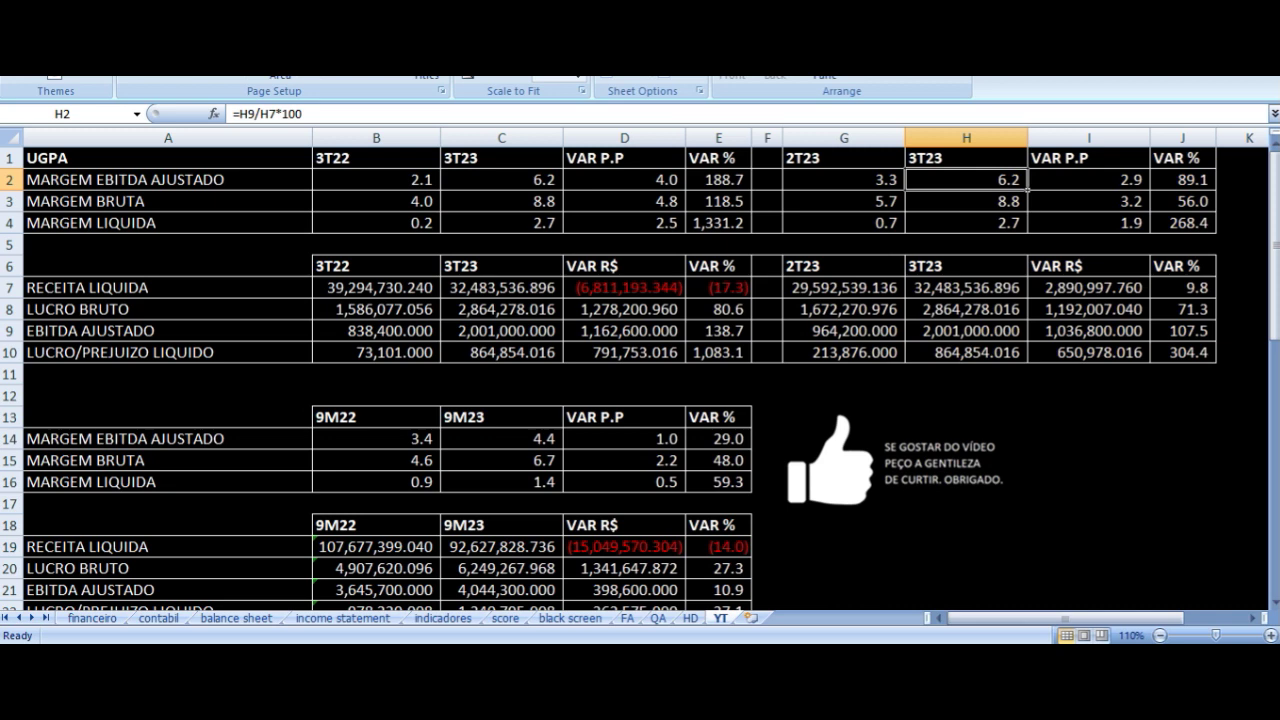
click(1088, 179)
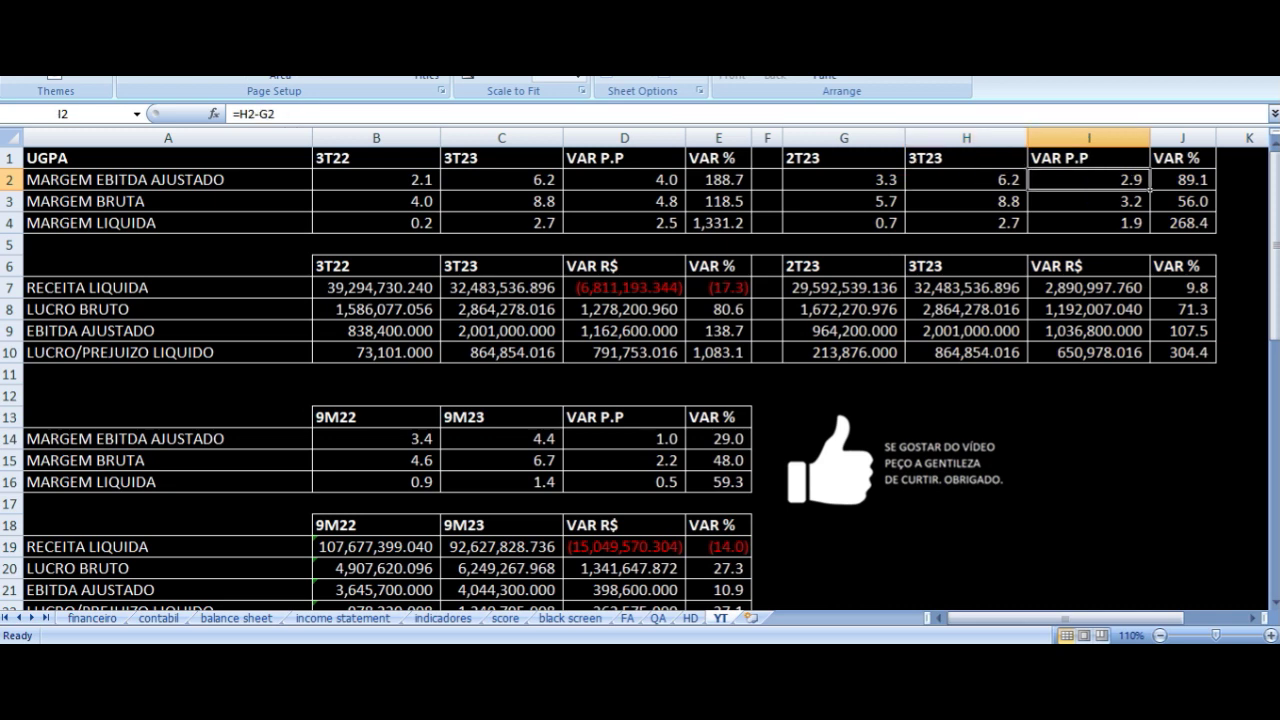
click(966, 201)
click(843, 201)
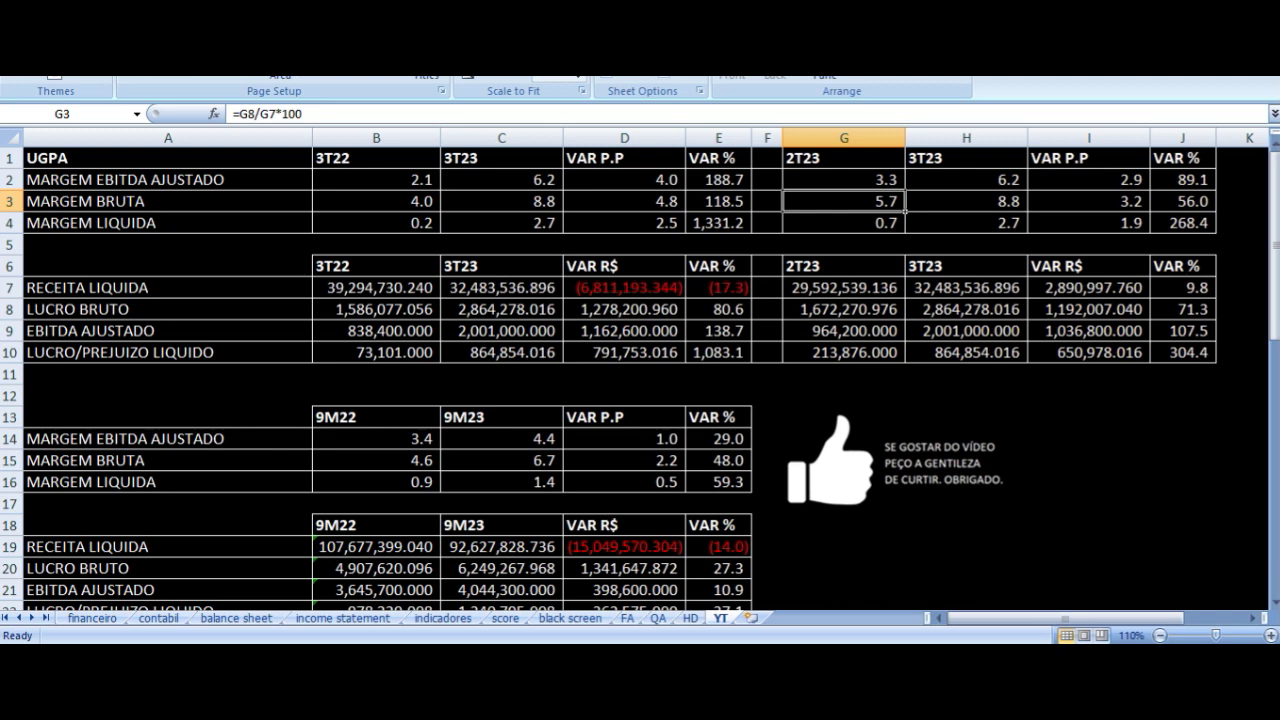
click(966, 201)
click(1088, 201)
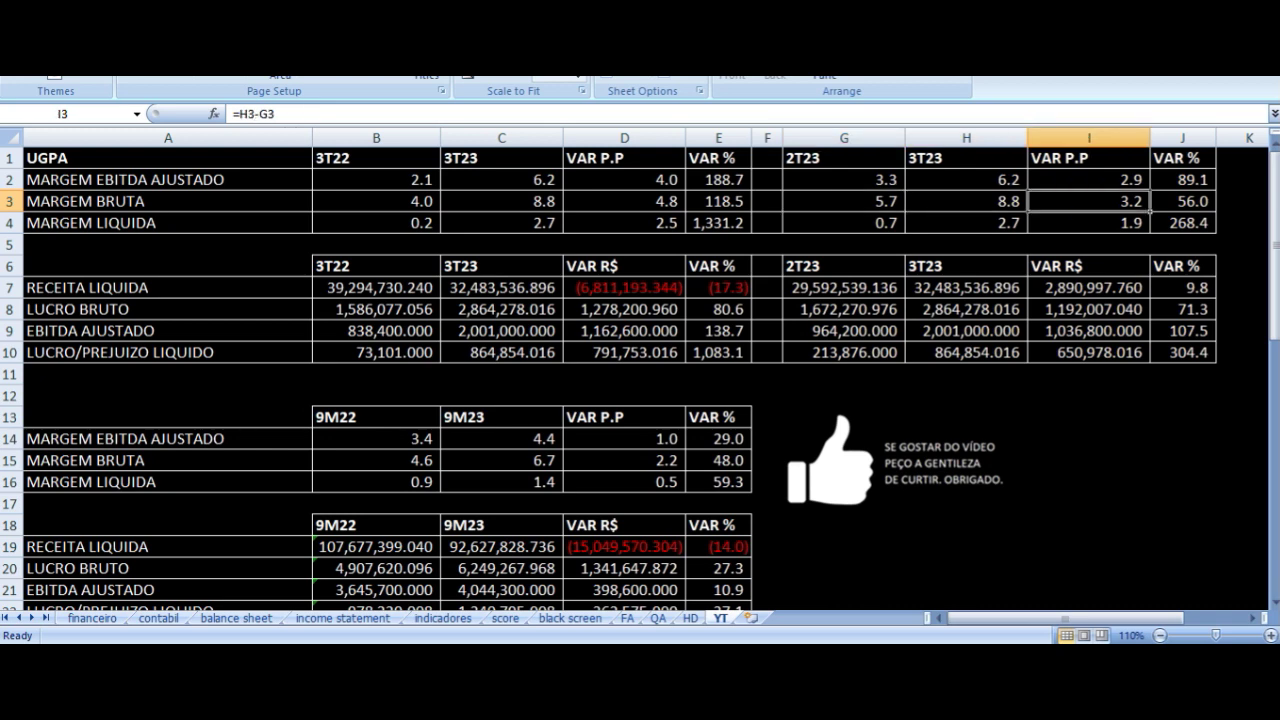
- Compare the net margin in row 4 between 2T23 and 3T23, ending on its percentage-point variation
click(966, 222)
click(843, 222)
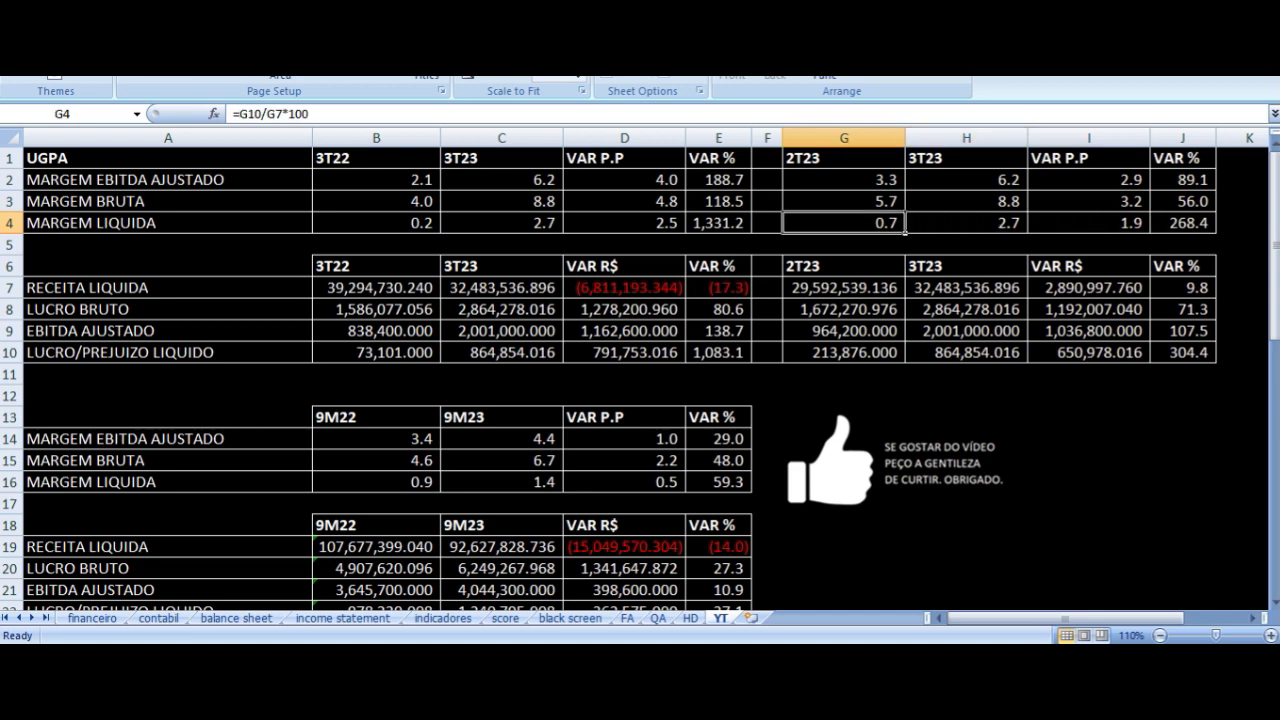
click(966, 222)
click(1089, 222)
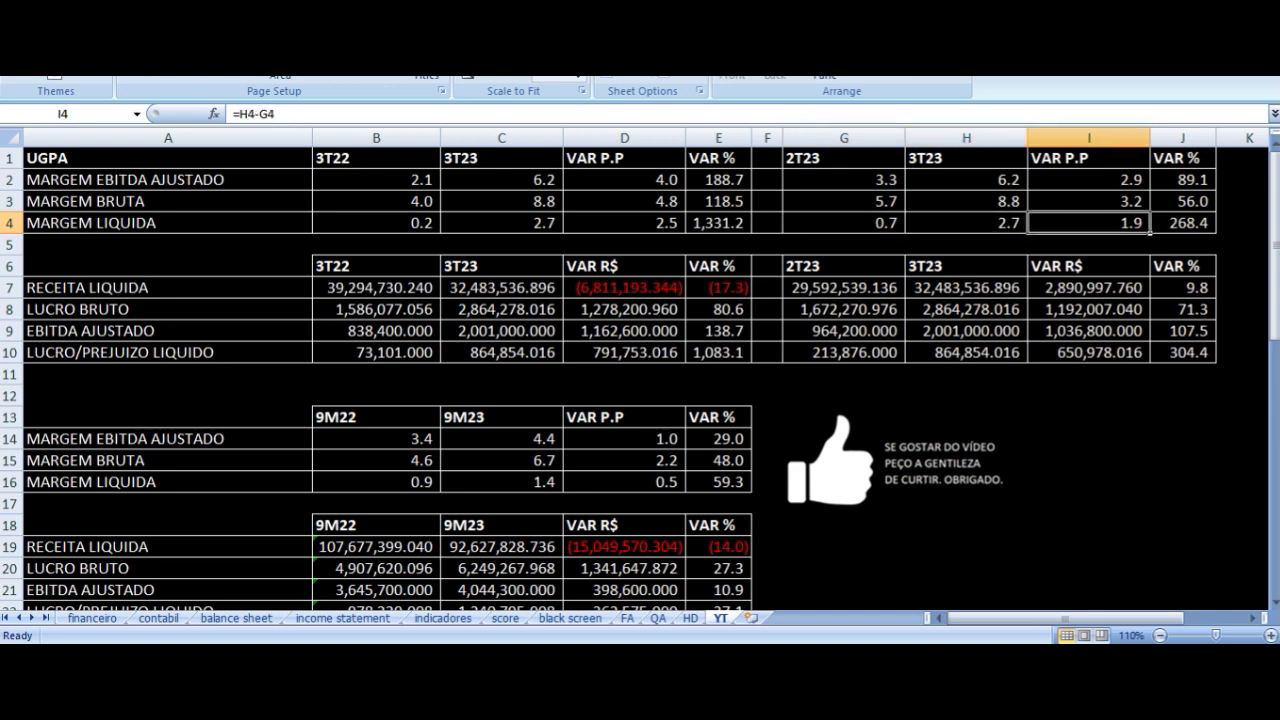
- Go through net revenue in row 7 from 2T23 to 3T23, through to its percentage variation
key(Up)
key(Down)
key(Down)
key(Down)
key(Down)
key(Left)
key(Left)
key(Right)
key(Right)
key(Left)
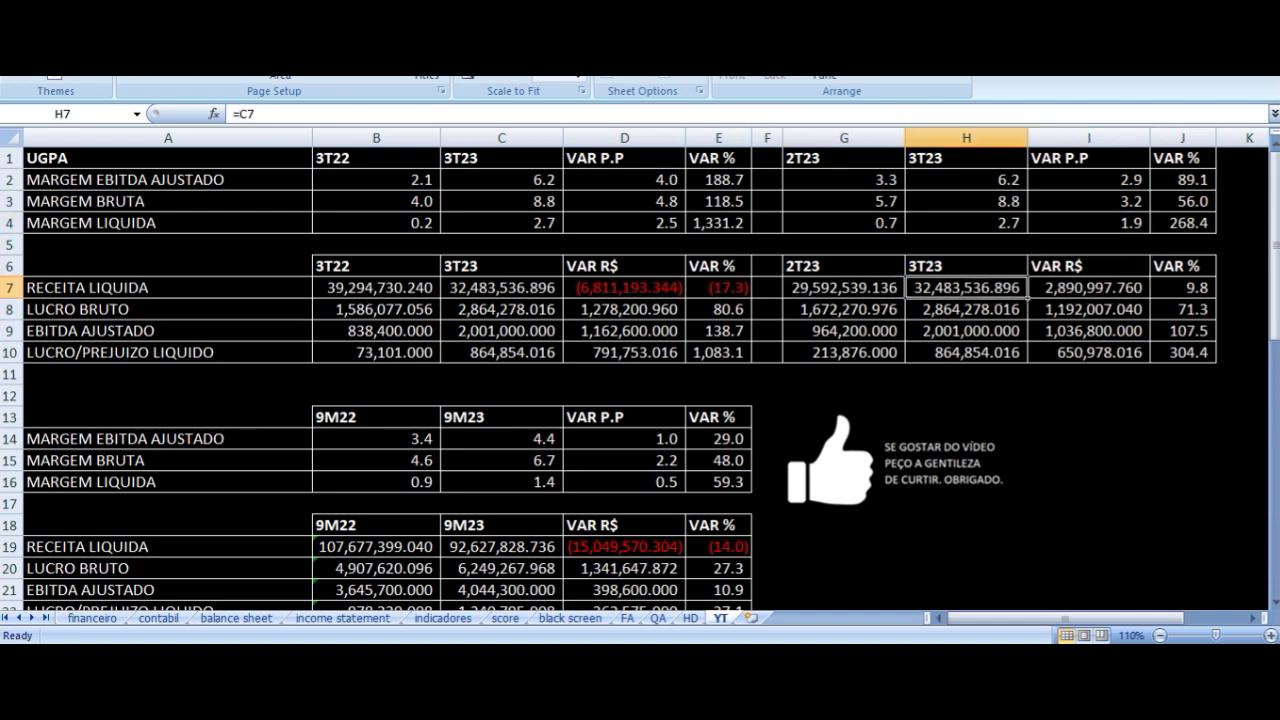
key(Down)
key(Left)
key(Up)
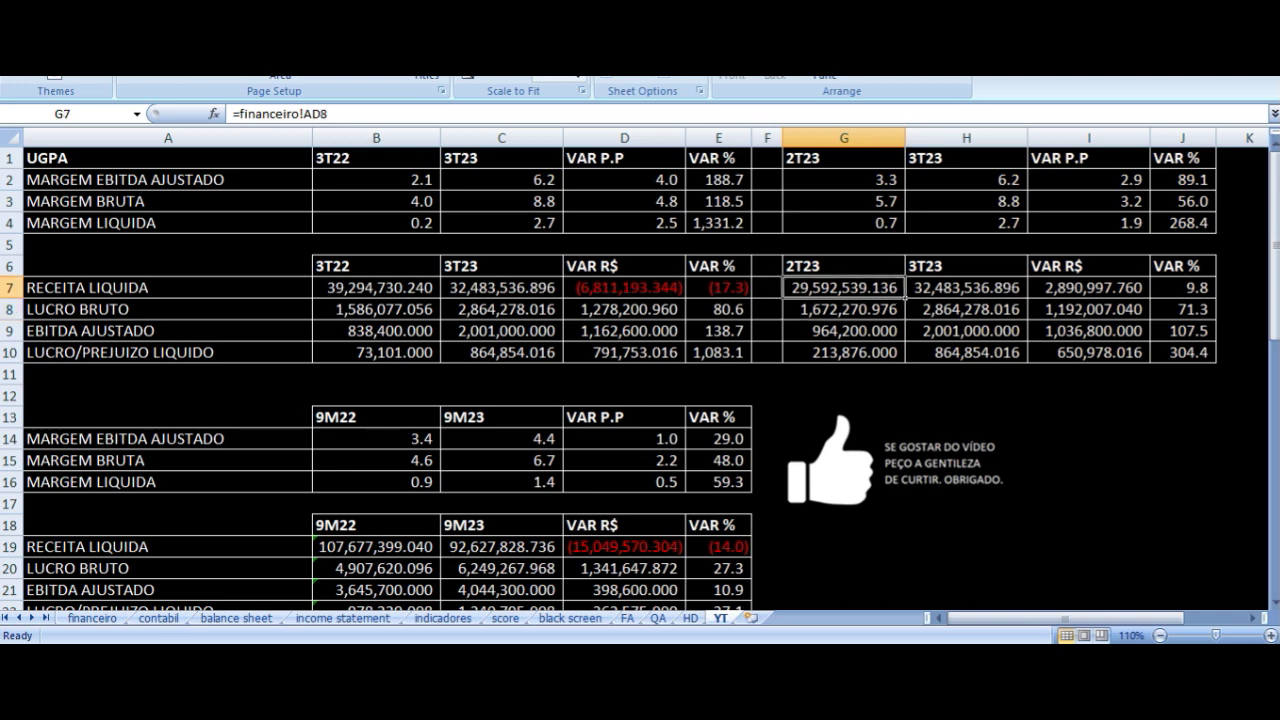
key(Right)
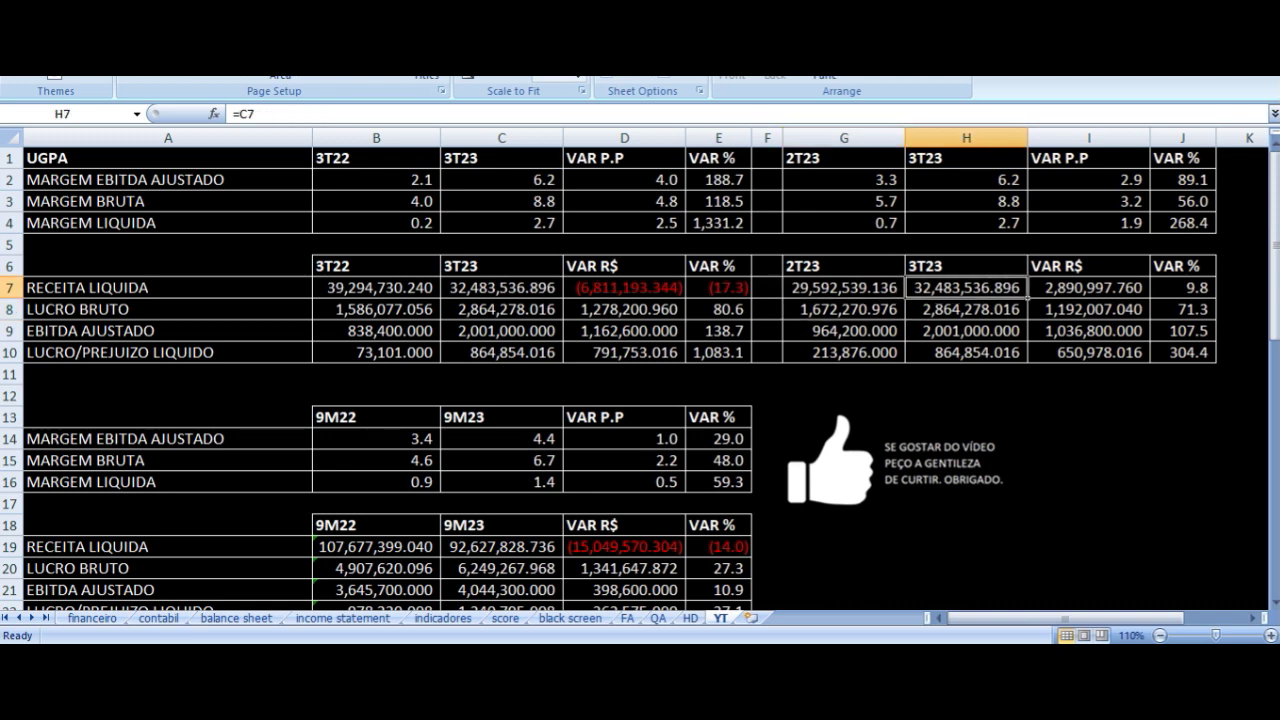
key(Right)
key(Right)
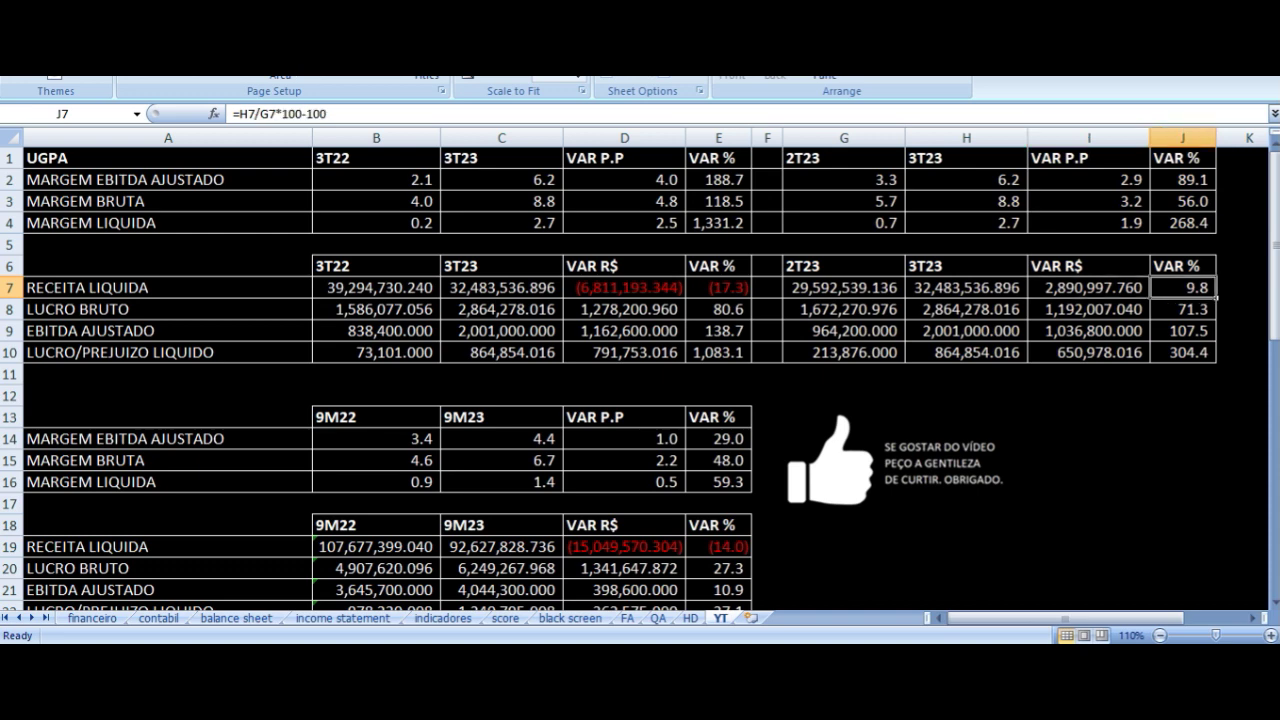
- Go through gross profit in row 8 from 2T23 to 3T23, through to its percentage variation
key(Left)
key(Down)
key(Left)
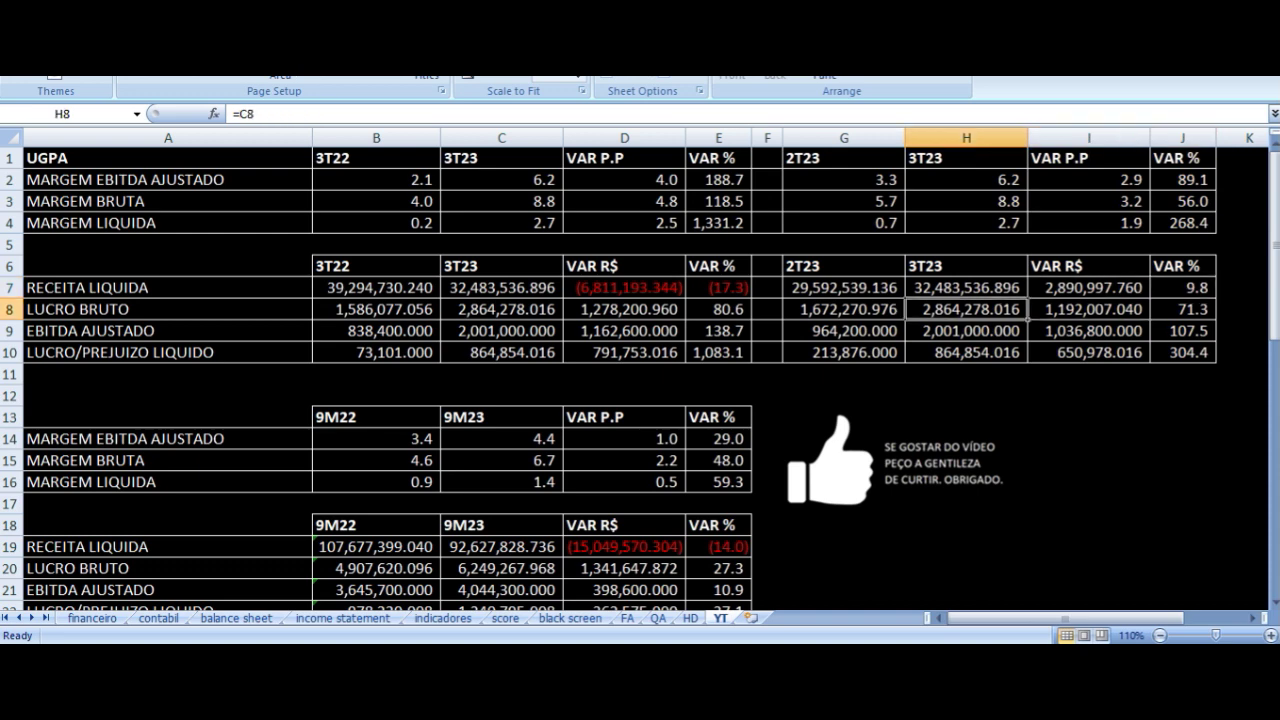
key(Left)
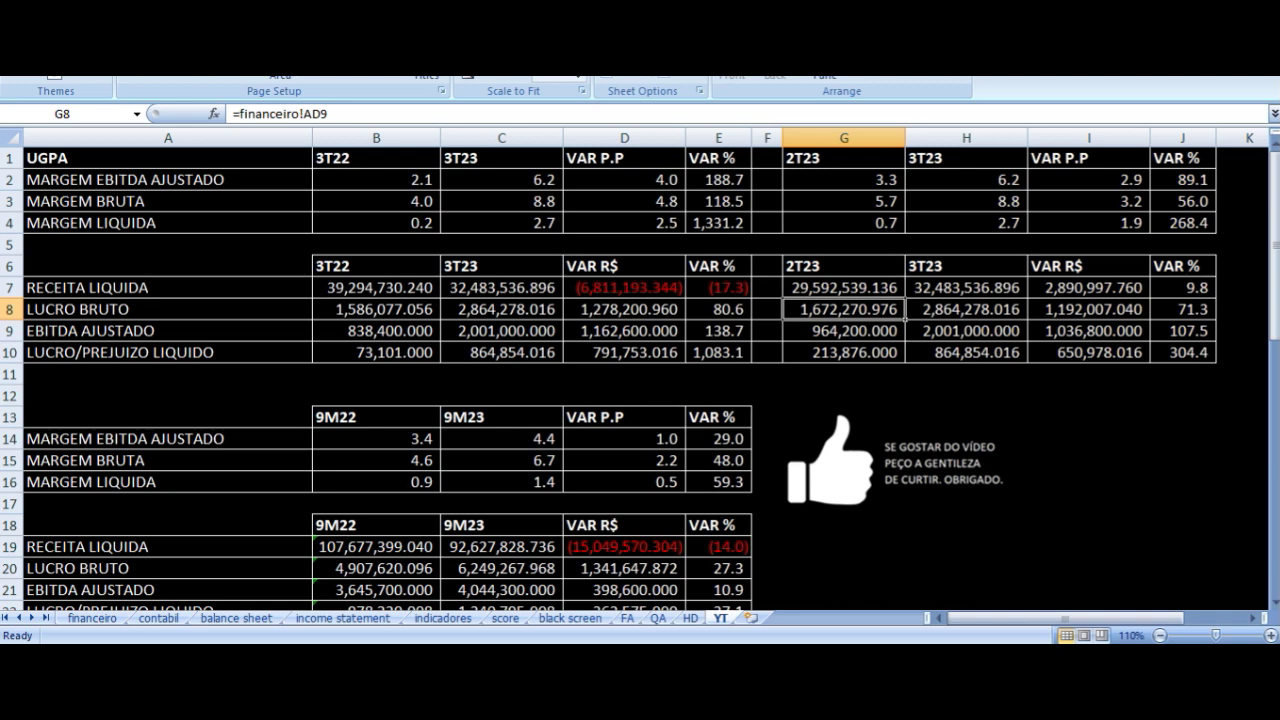
key(Right)
key(Right)
key(Right)
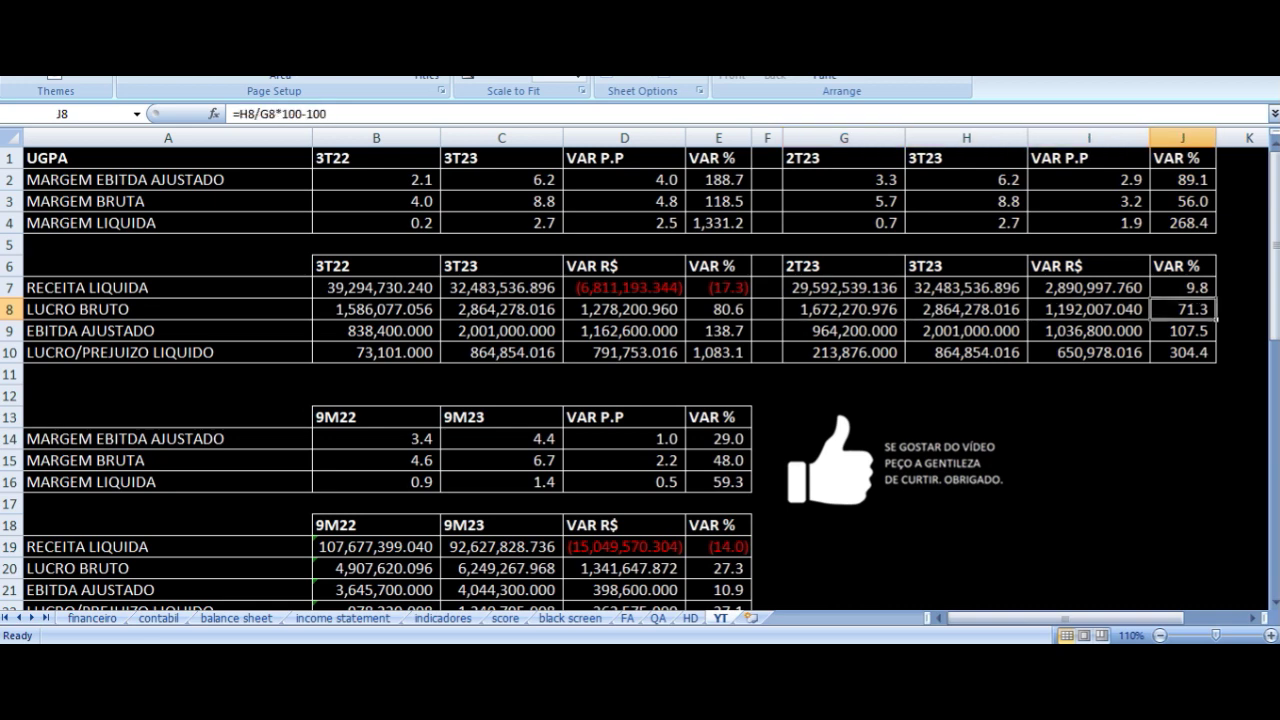
- Go through adjusted EBITDA in row 9 from 2T23 to 3T23, including its variations in percent and R$
key(Down)
key(Left)
key(Left)
key(Left)
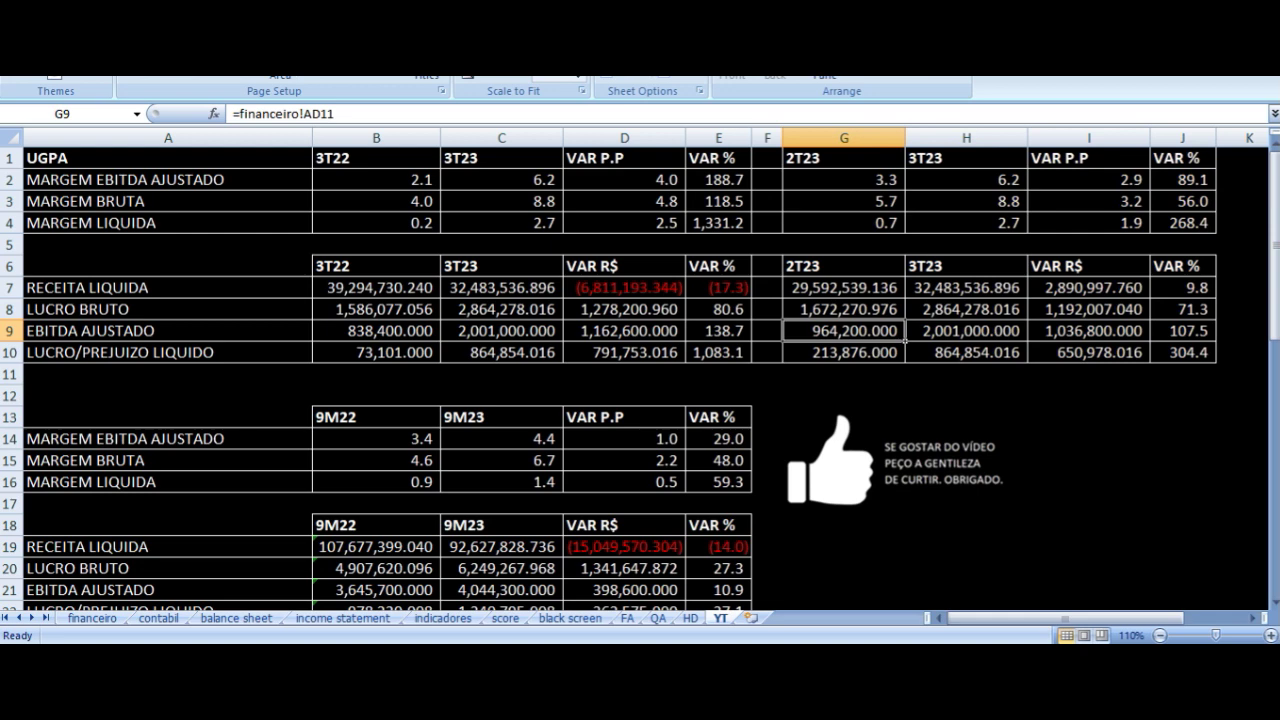
key(Right)
key(Right)
key(Right)
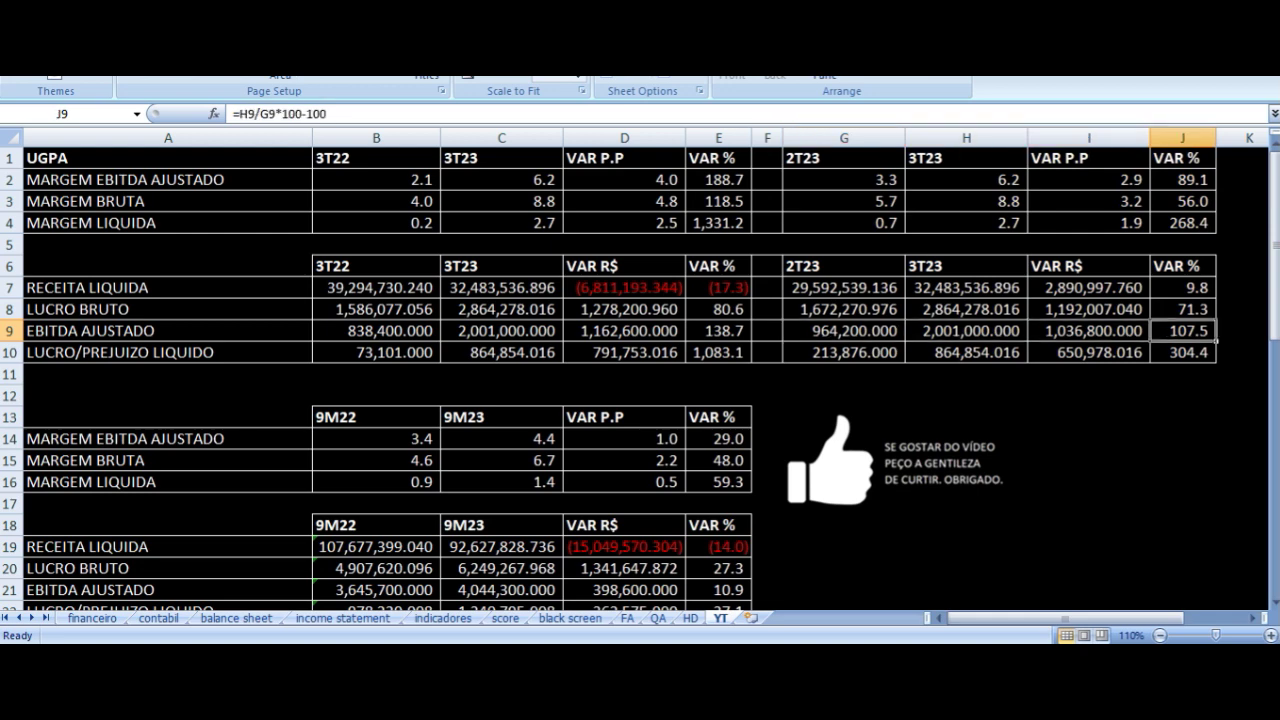
key(Left)
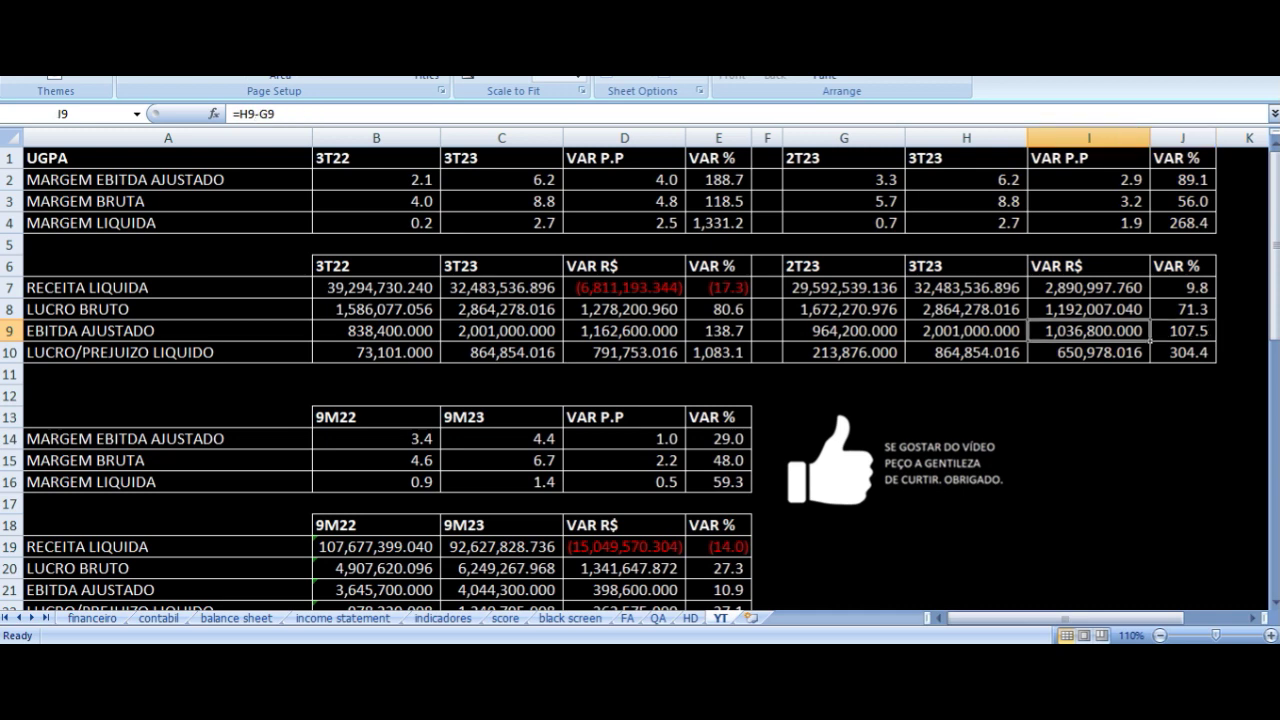
- Go through net profit or loss in row 10 from 2T23 to 3T23 and its variations, ending with the block G1:J10 selected
key(Left)
key(Down)
key(Left)
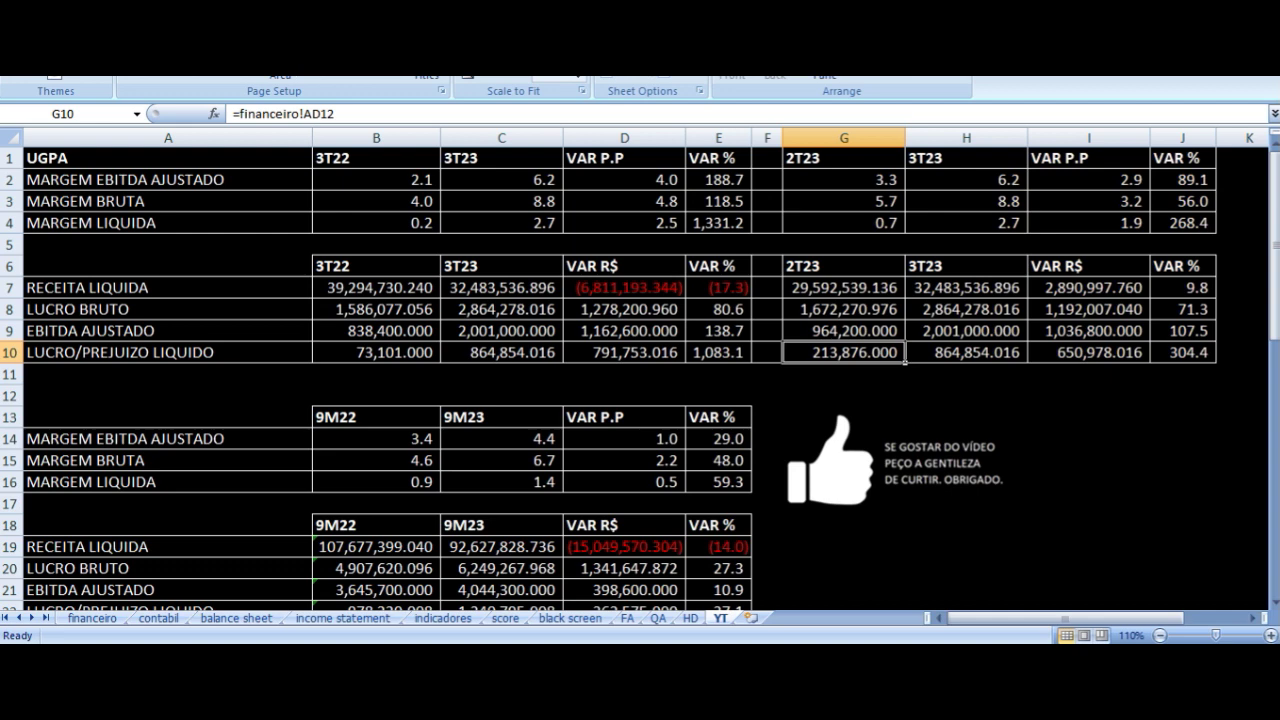
key(Right)
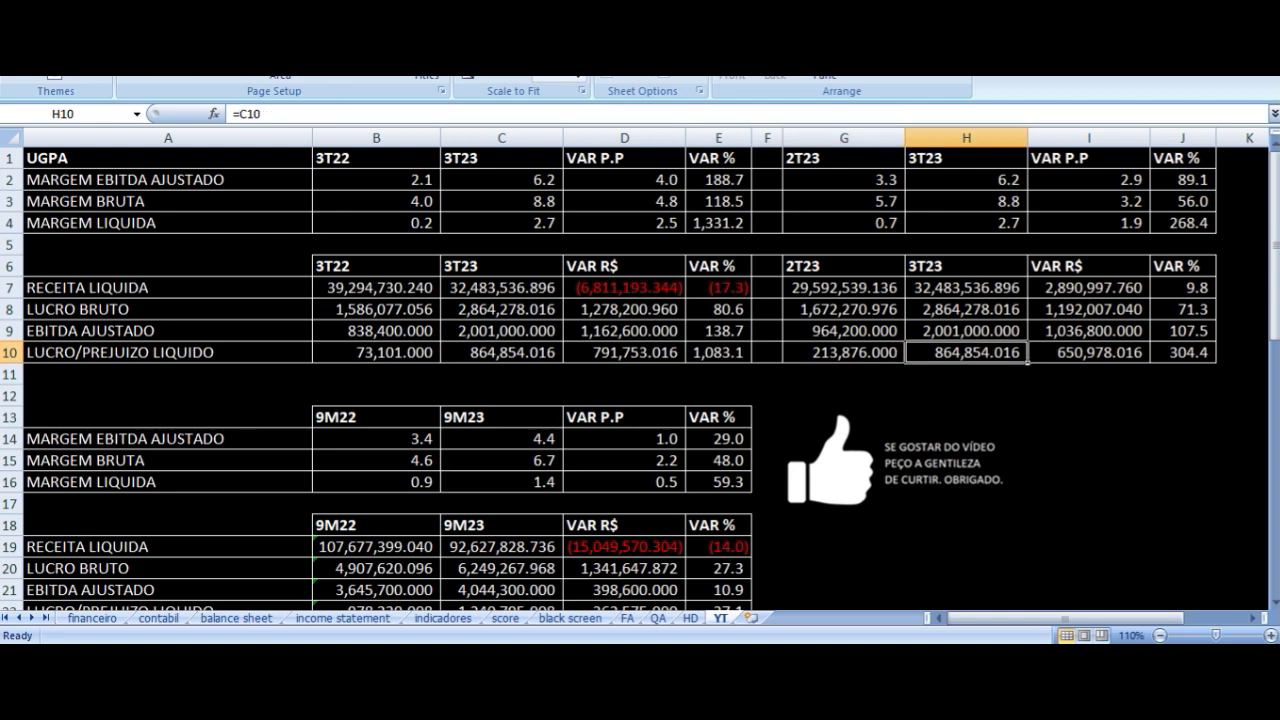
key(Right)
key(Right)
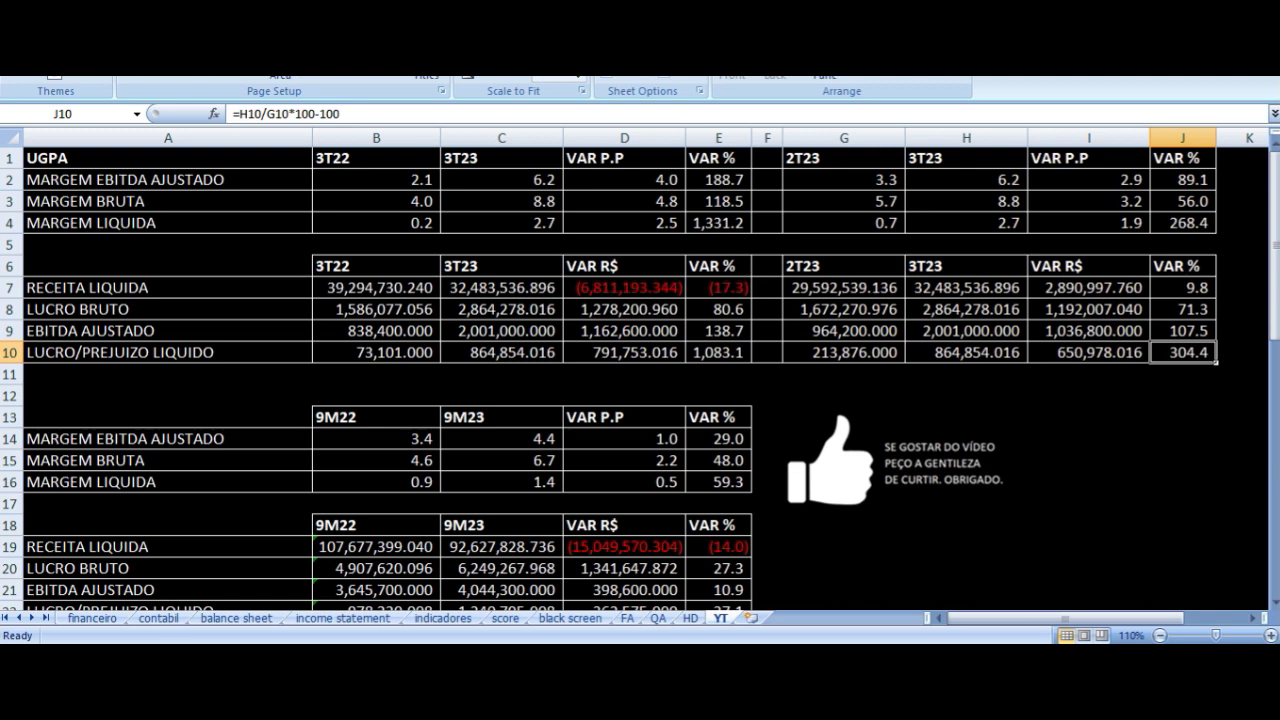
drag(860, 158, 1172, 352)
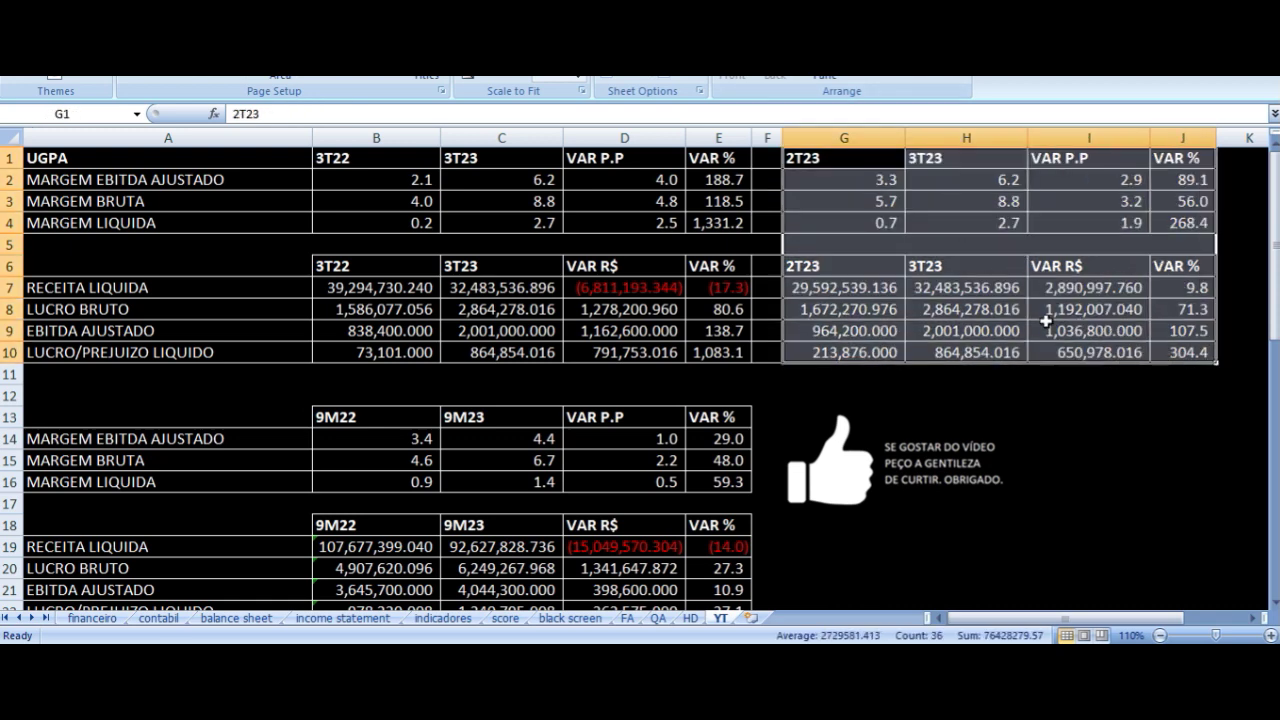
- Examine the adjusted EBITDA margin in row 14 for 9M22 and 9M23, ending on its percentage-point variation
scroll(407, 371, down, 4)
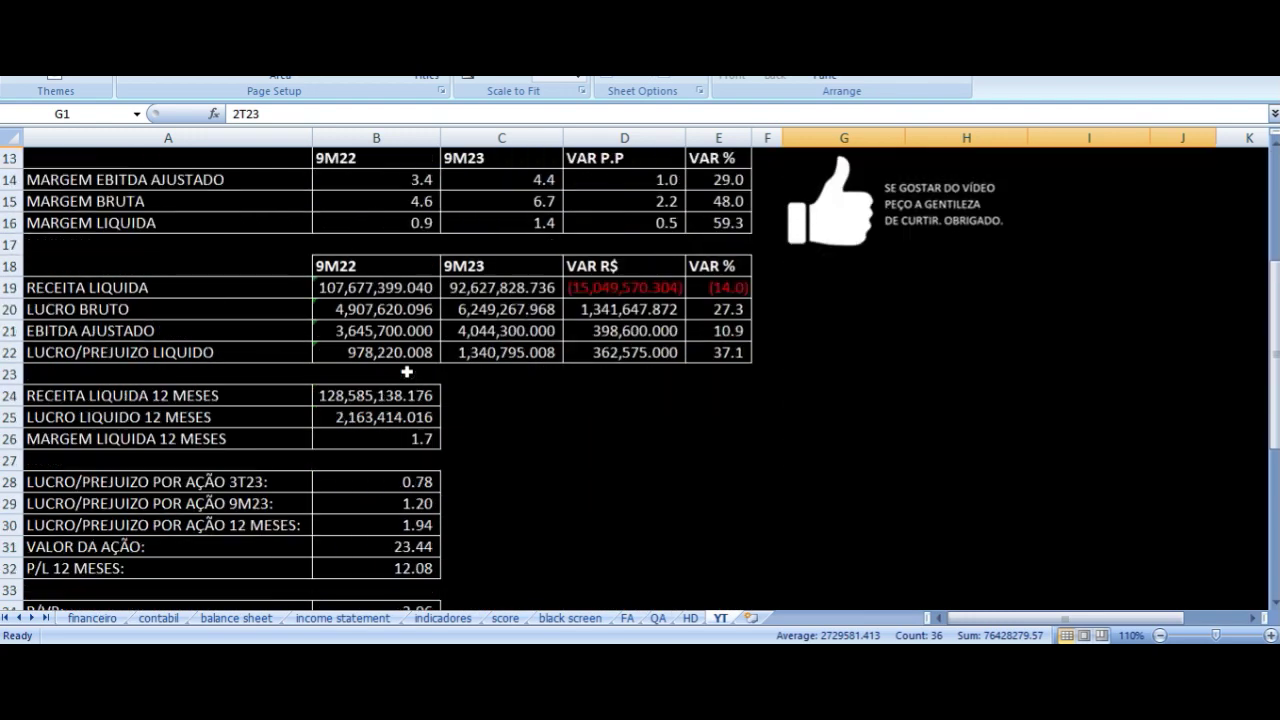
click(400, 161)
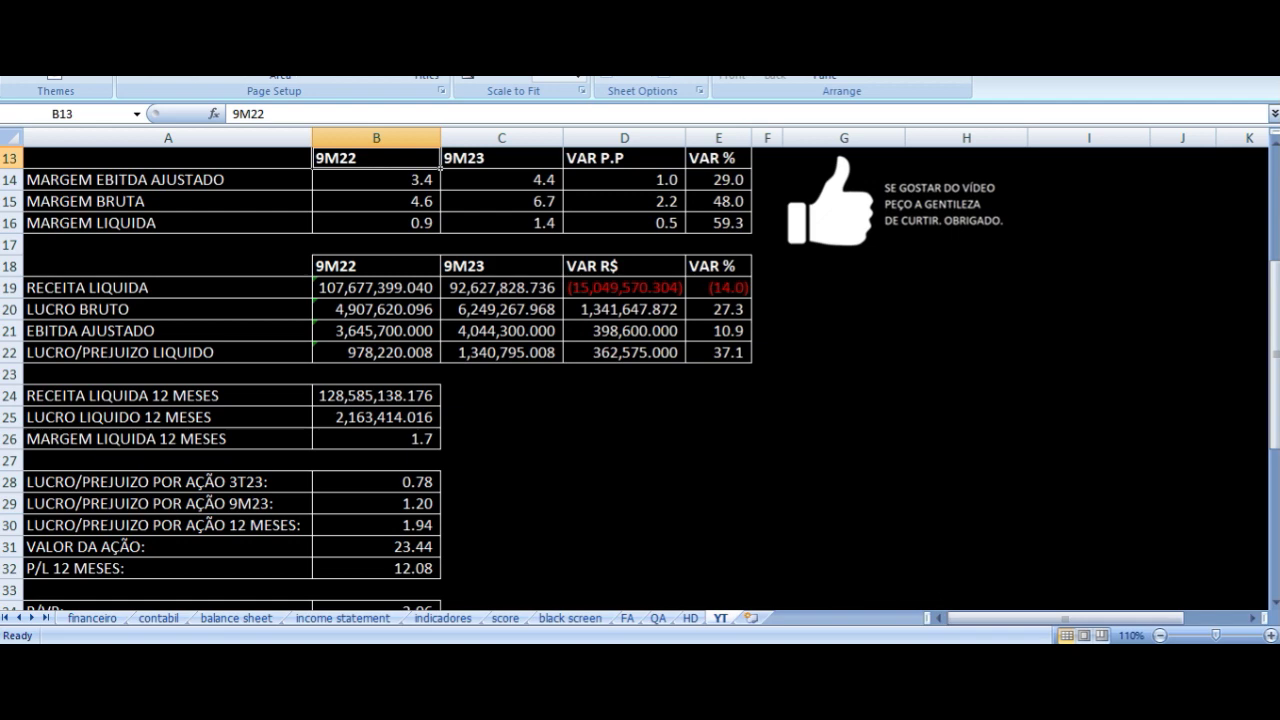
click(168, 180)
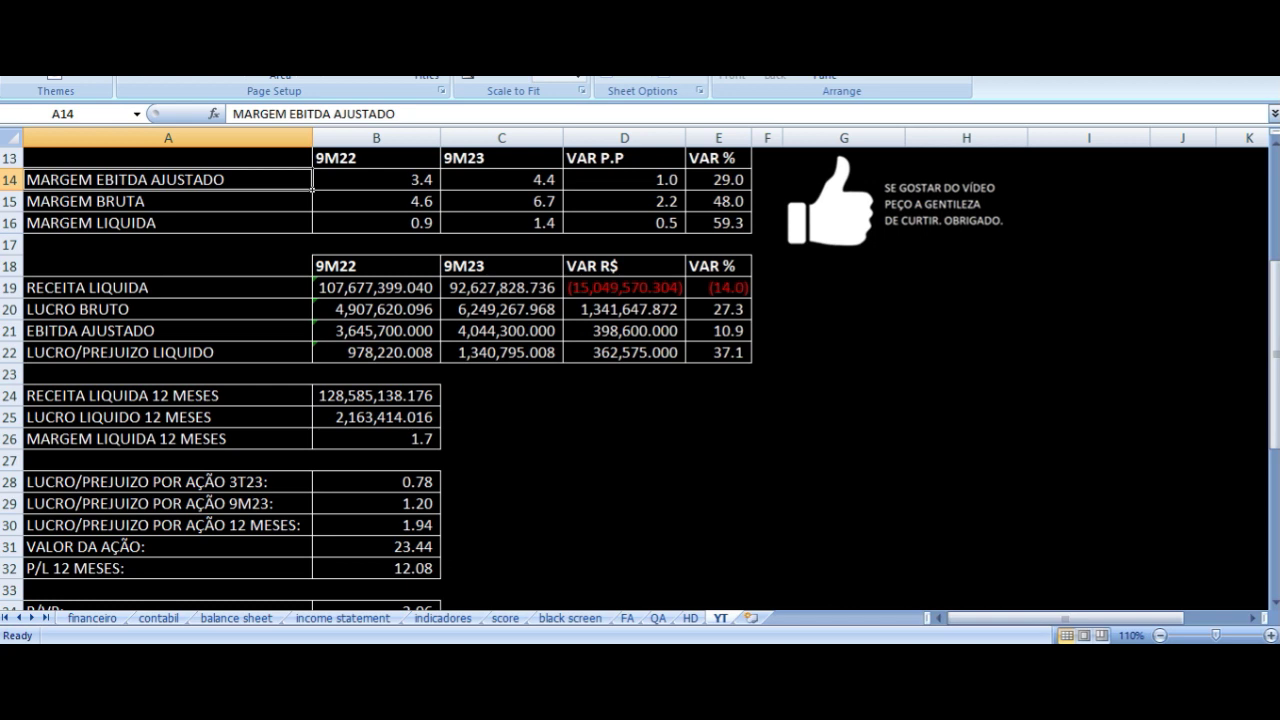
click(376, 180)
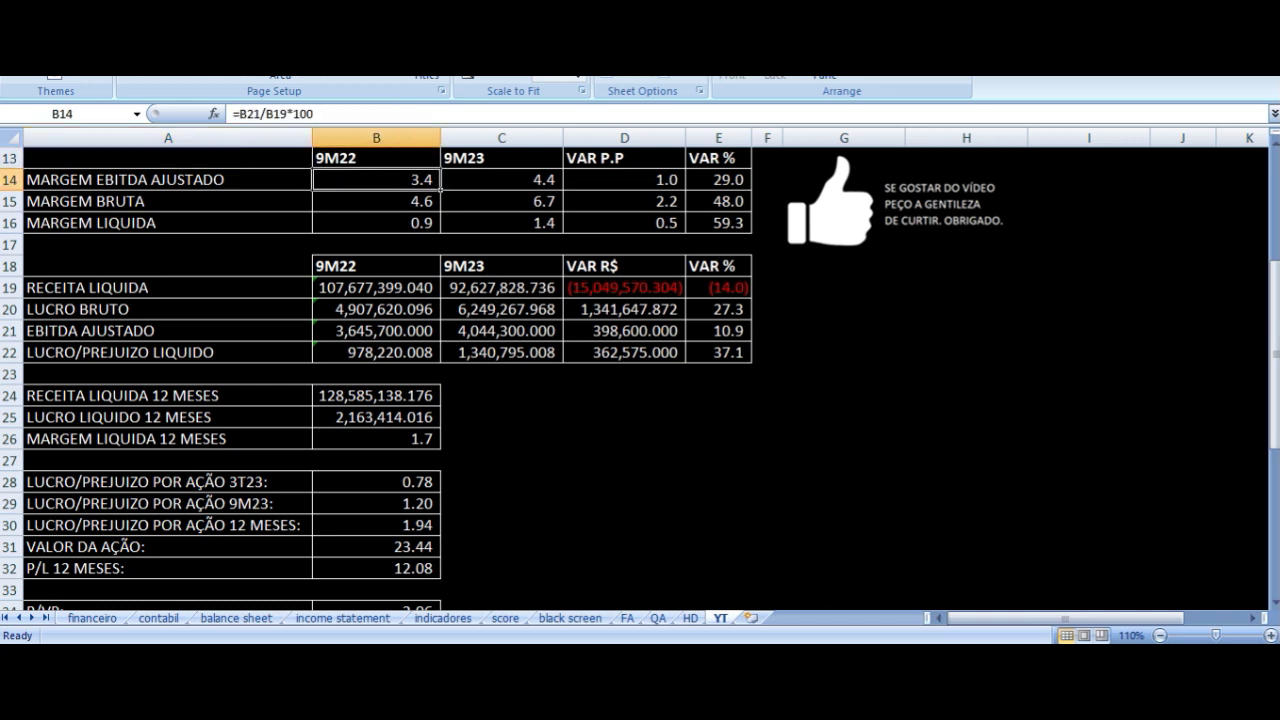
click(501, 180)
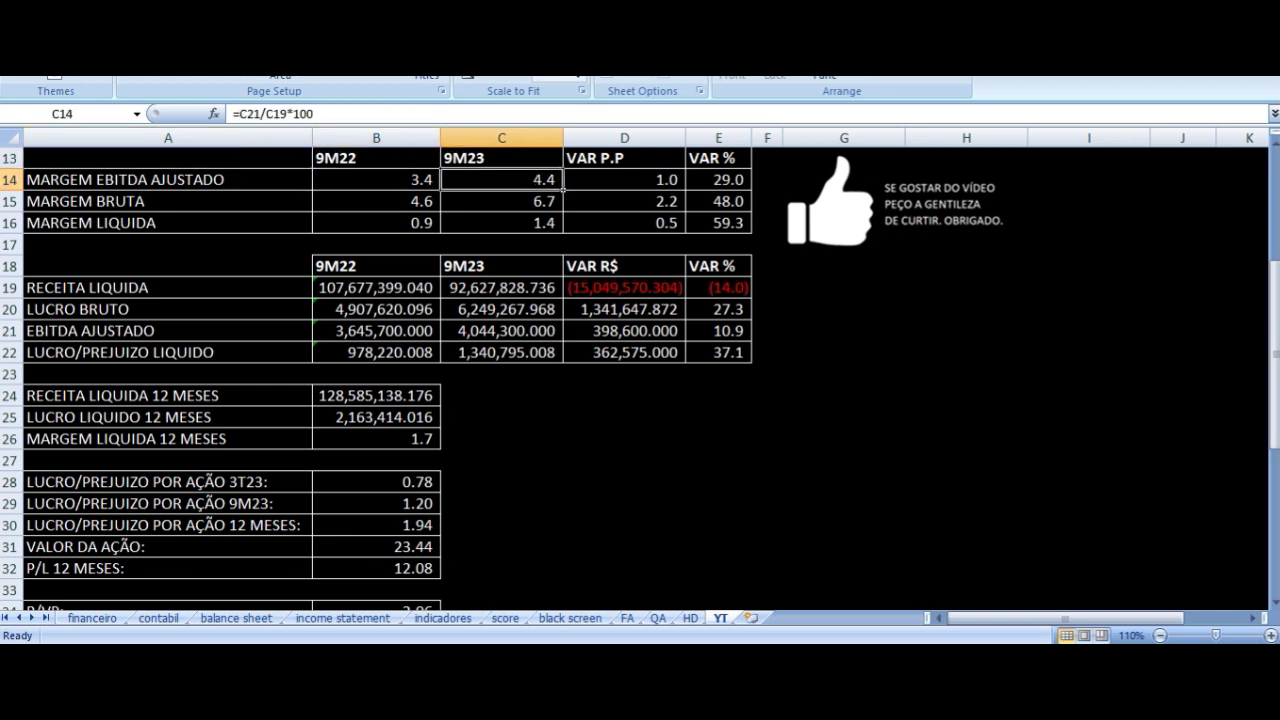
click(624, 180)
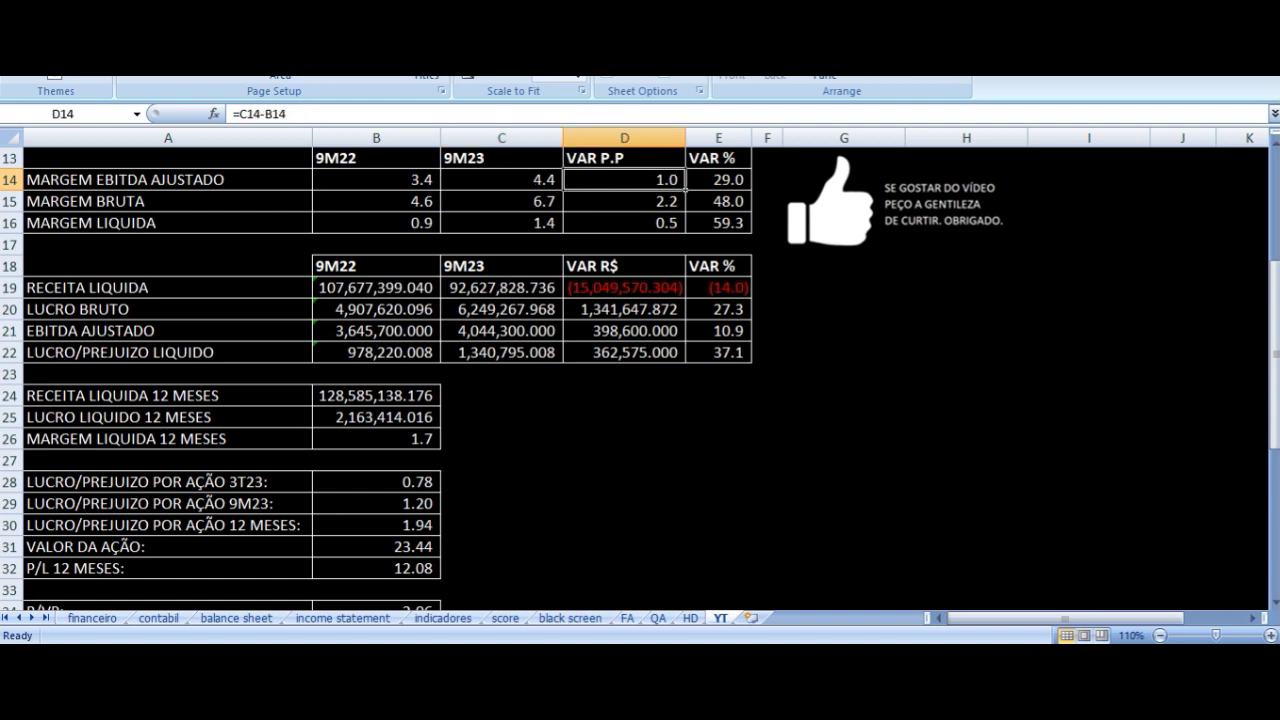
- Compare the gross margin in row 15 between 9M22 and 9M23, ending on its percentage-point variation
click(501, 201)
click(167, 201)
click(376, 201)
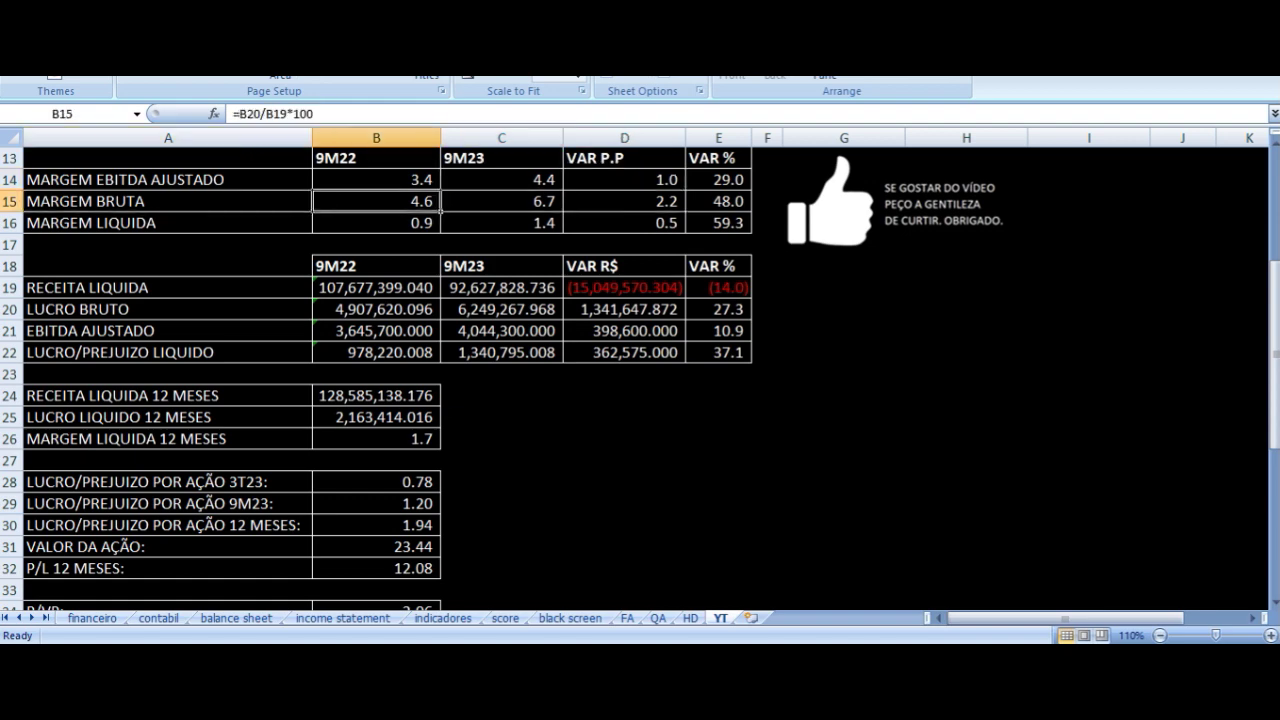
click(501, 201)
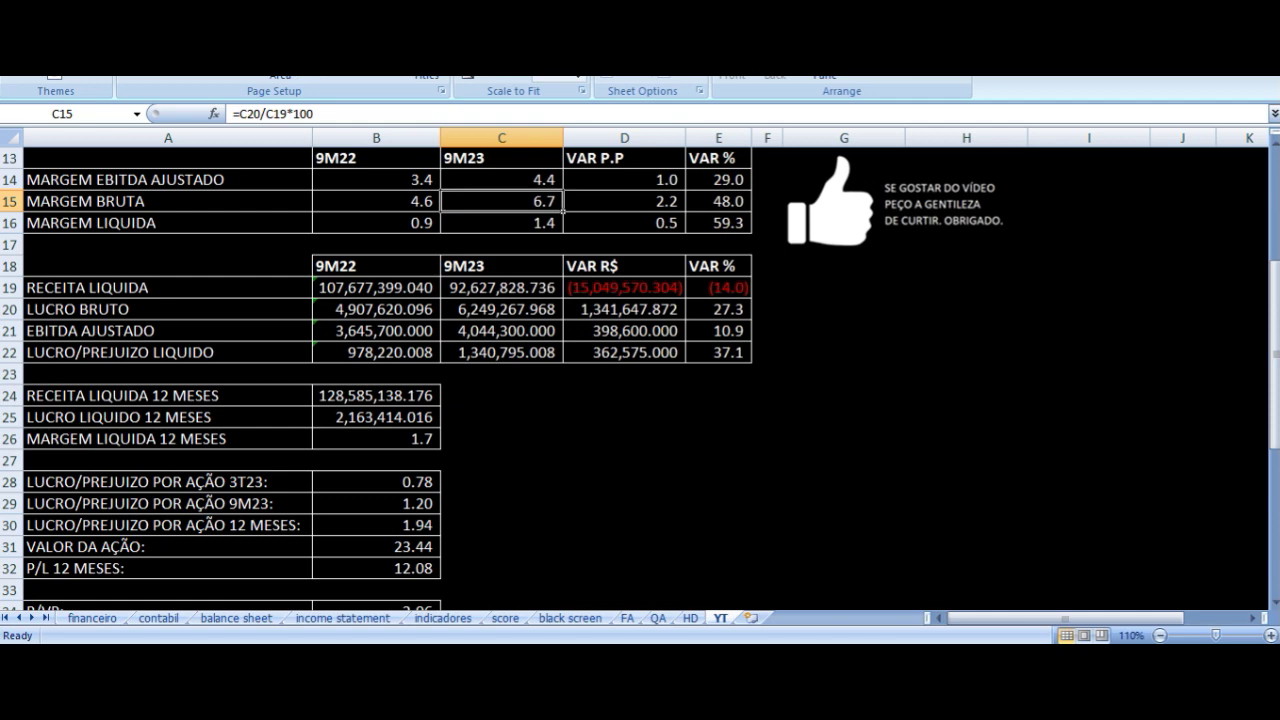
click(624, 201)
- Compare the net margin in row 16 between 9M22 and 9M23, ending on its percentage-point variation
key(Down)
key(Left)
key(Left)
key(Left)
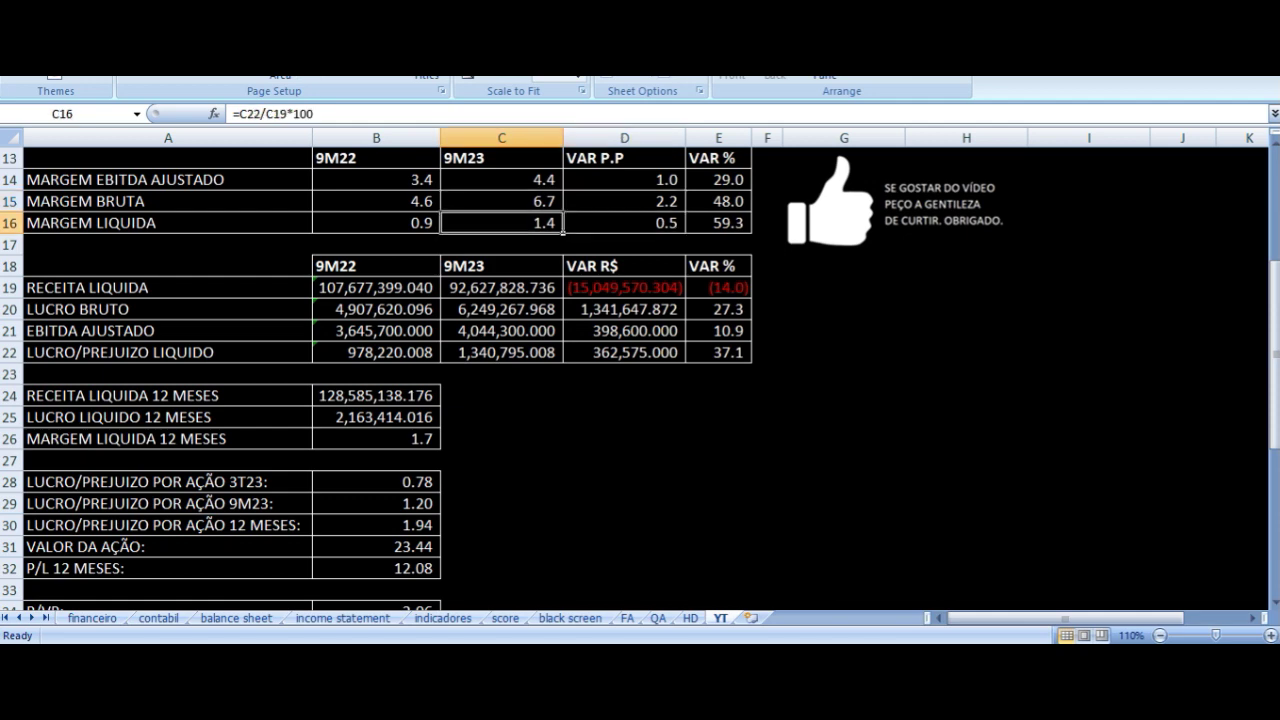
click(376, 223)
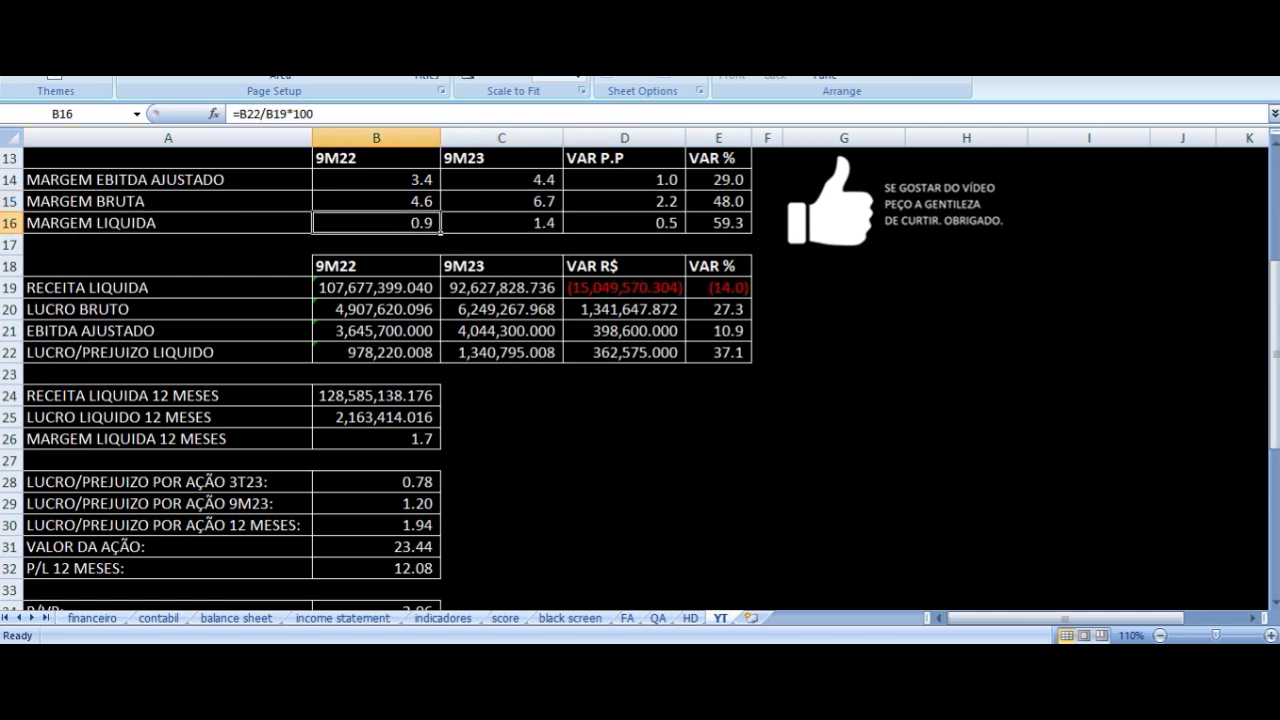
click(501, 223)
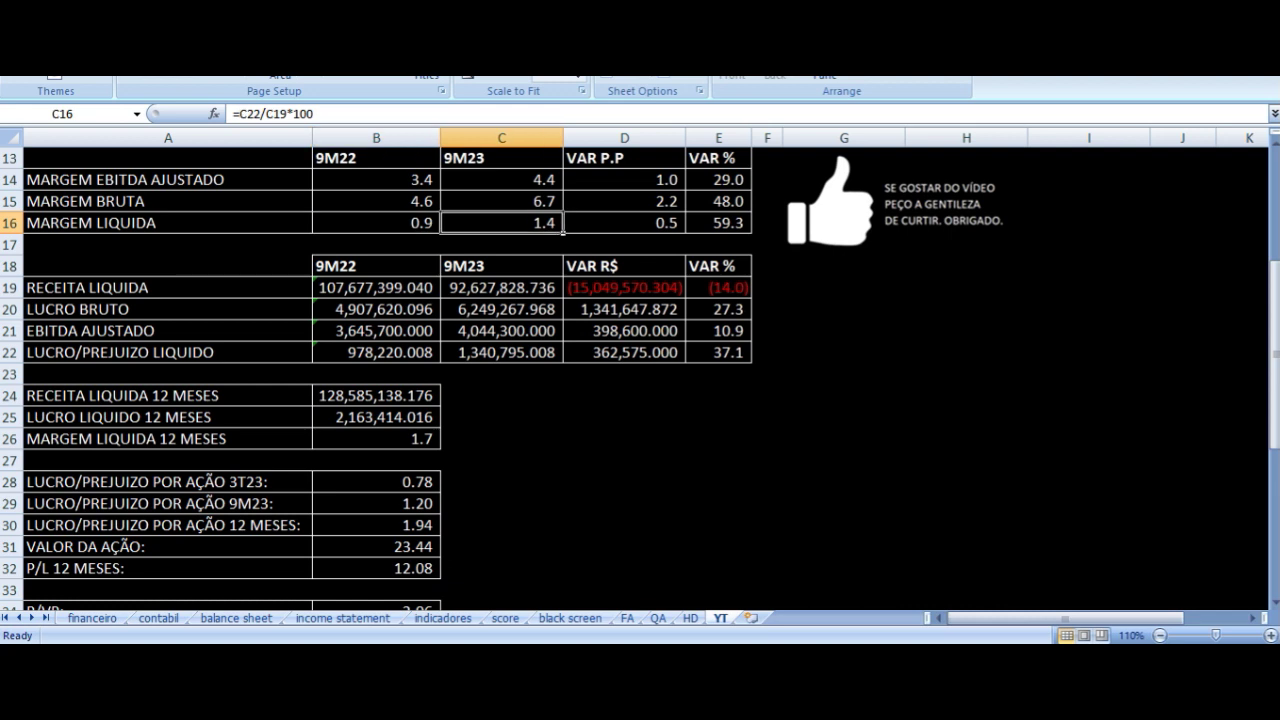
click(624, 223)
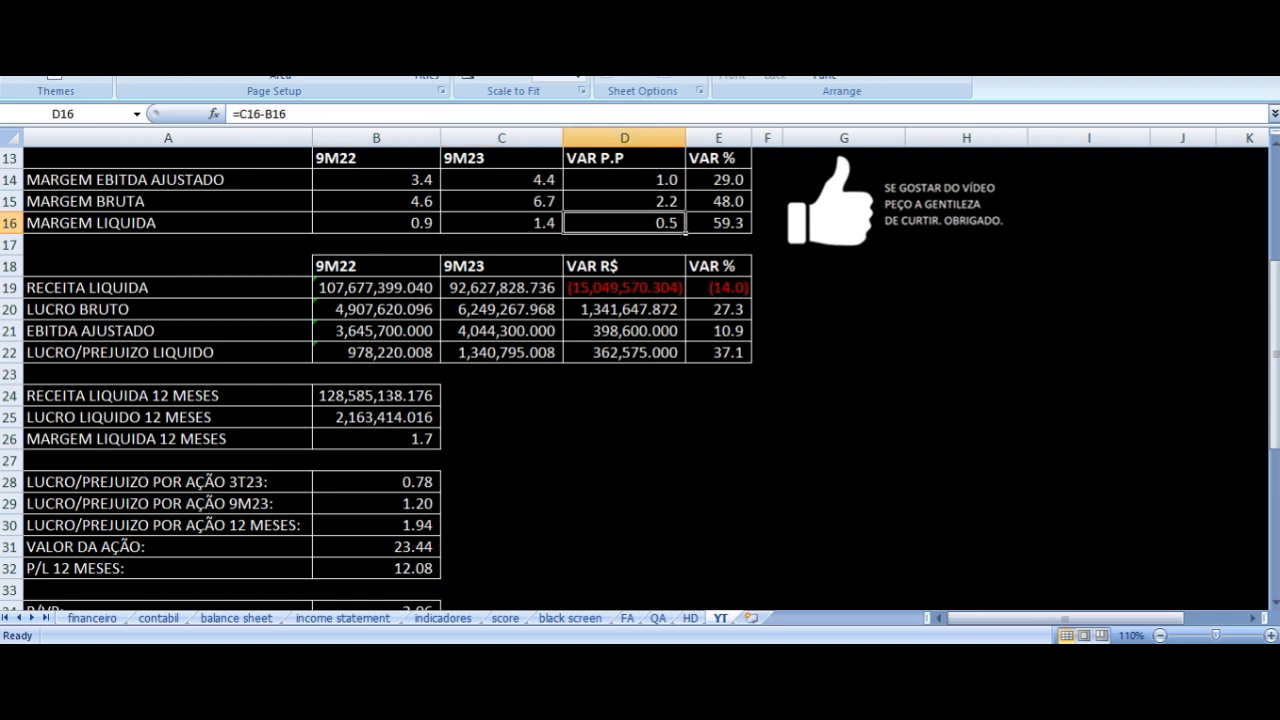
- Go through net revenue in row 19 from 9M22 to 9M23, through to its percentage variation
key(Left)
key(Left)
key(Left)
key(Down)
key(Down)
key(Down)
key(Right)
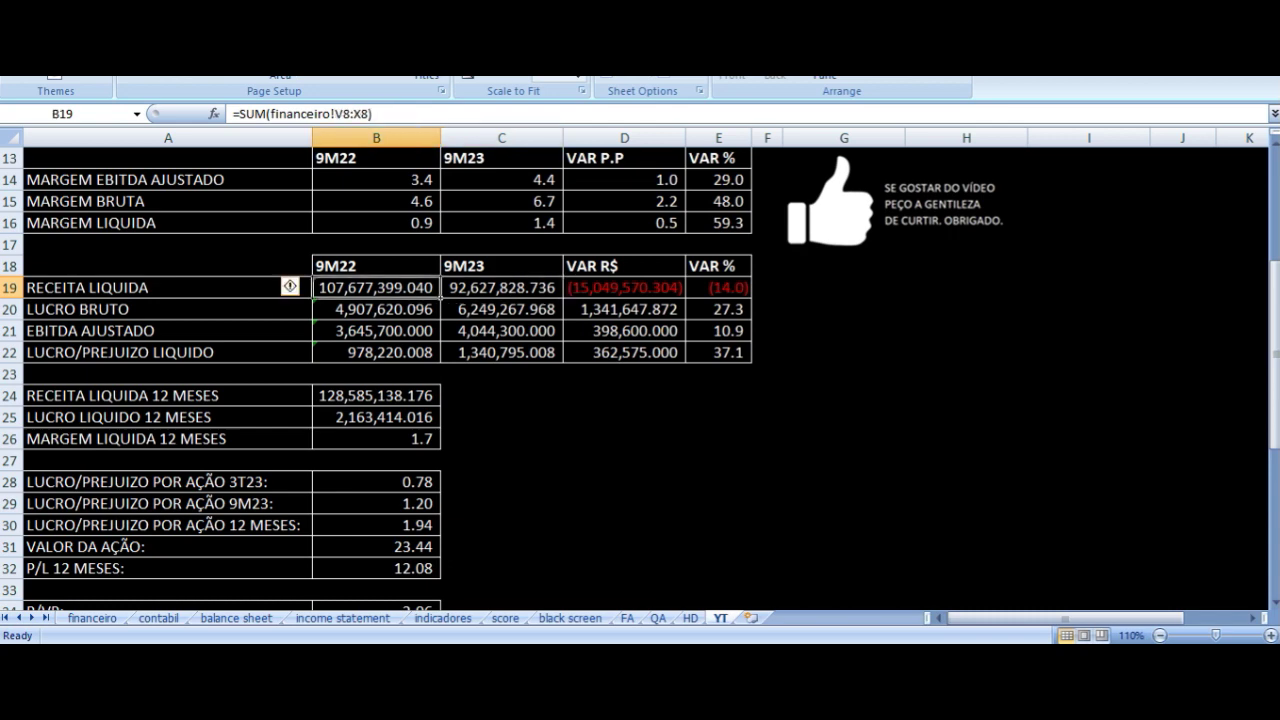
key(Right)
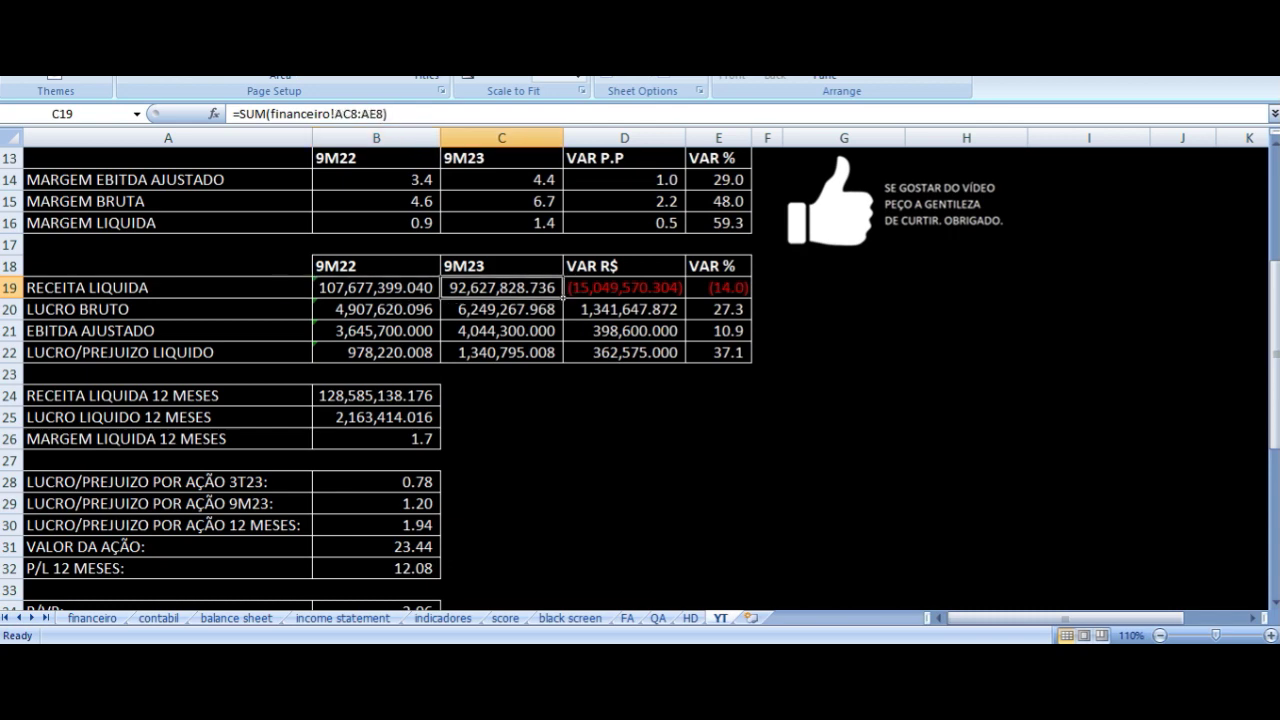
key(Right)
key(Right)
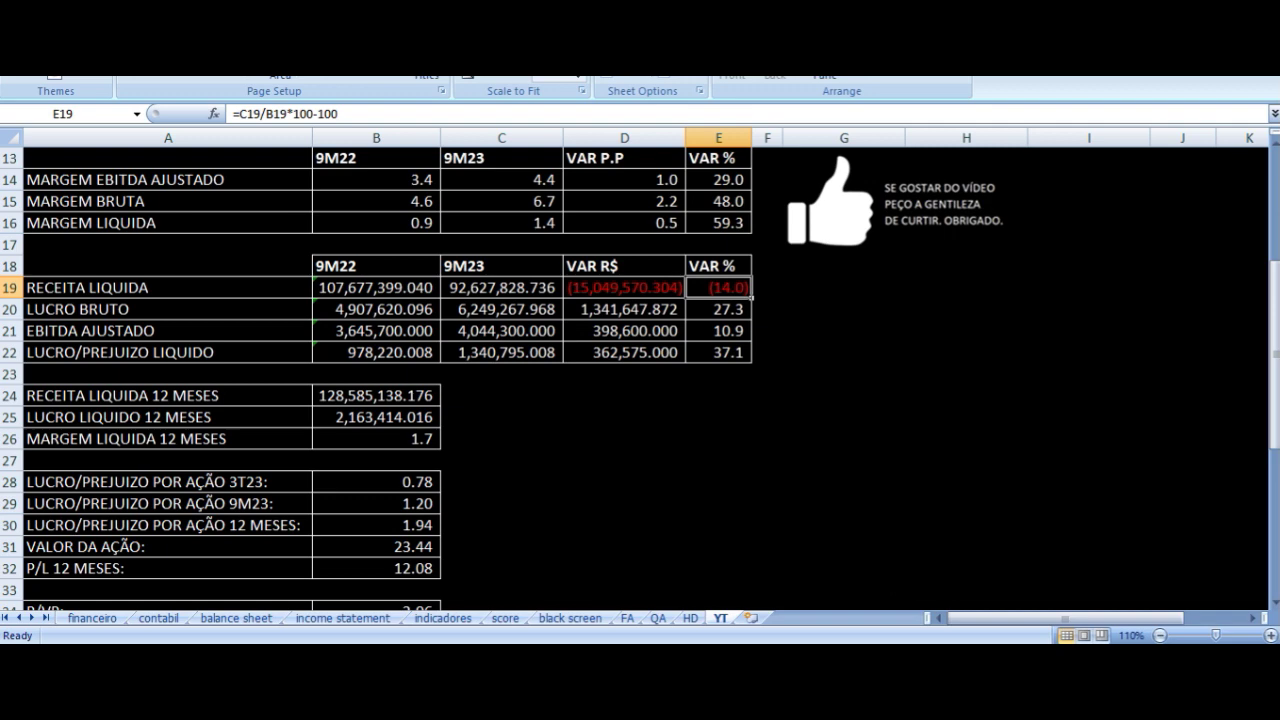
- Go back over the net revenue comparison in row 19, from its label across to the percentage variation
key(Left)
key(Left)
key(Left)
key(Left)
key(ctrl+Right)
key(Left)
key(Right)
- Compare gross profit in row 20 between 9M22 and 9M23, ending on its percentage variation
key(Down)
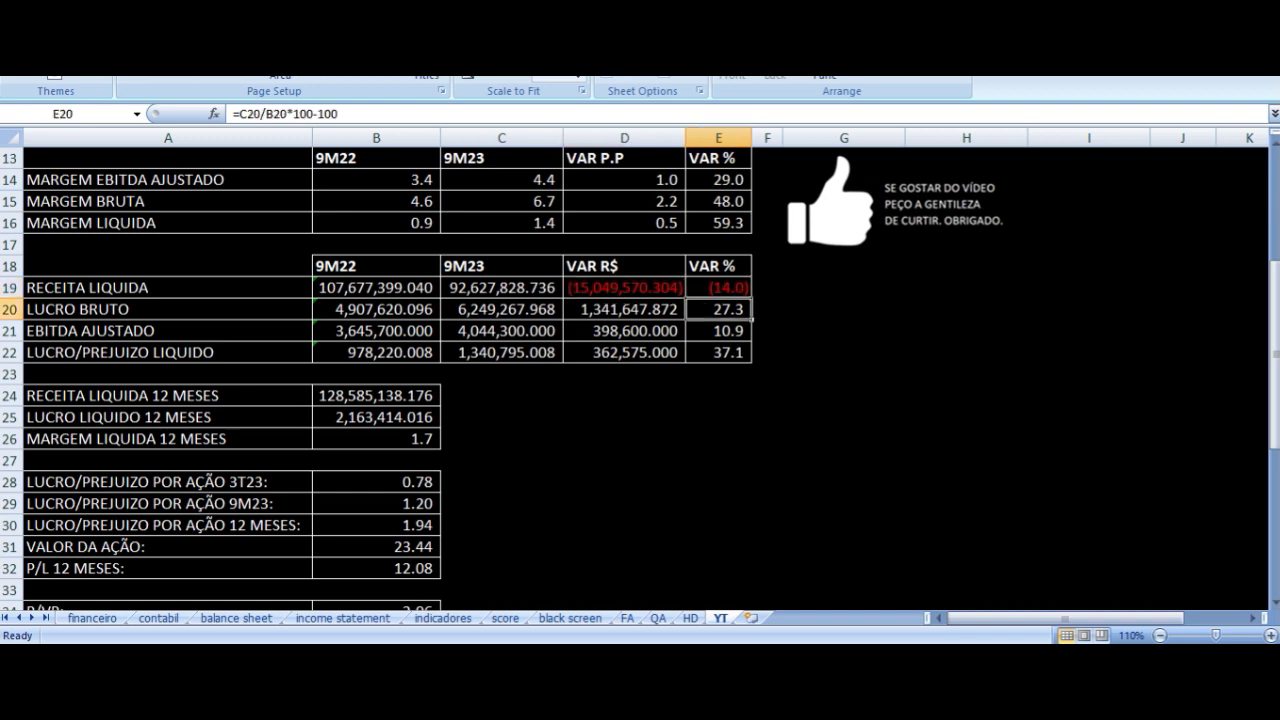
key(Left)
key(Left)
key(Left)
key(Left)
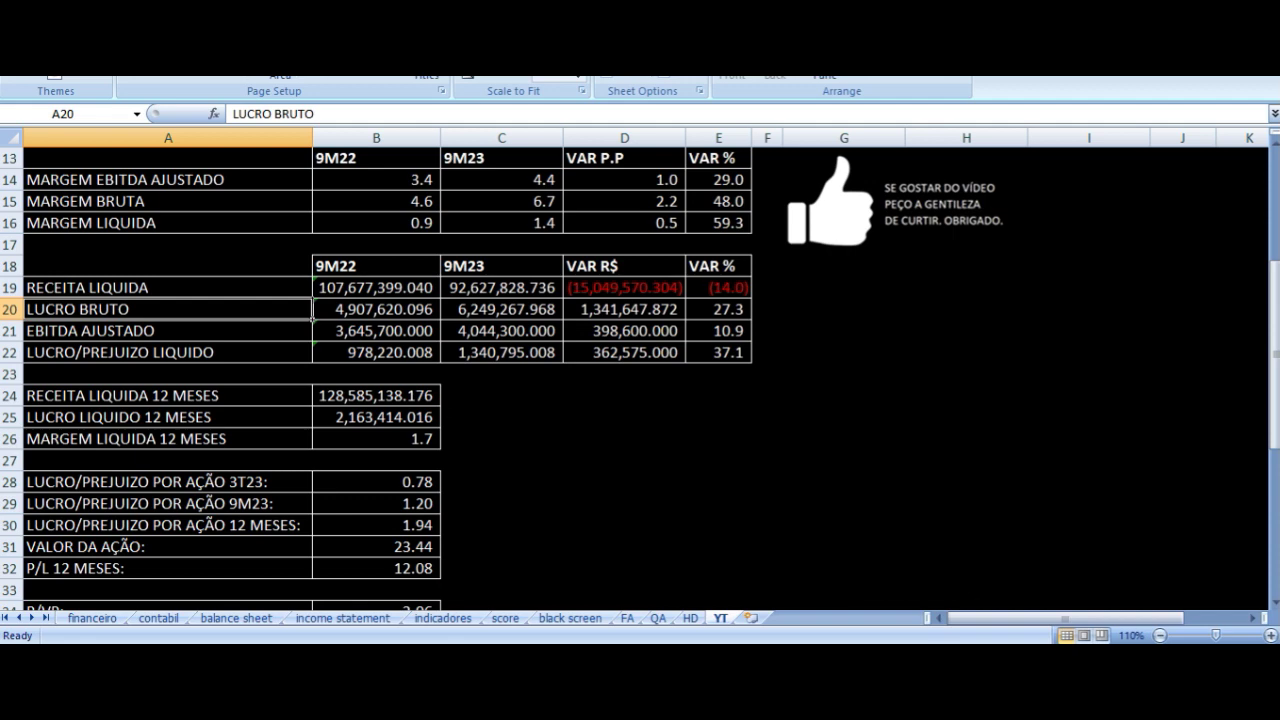
click(376, 309)
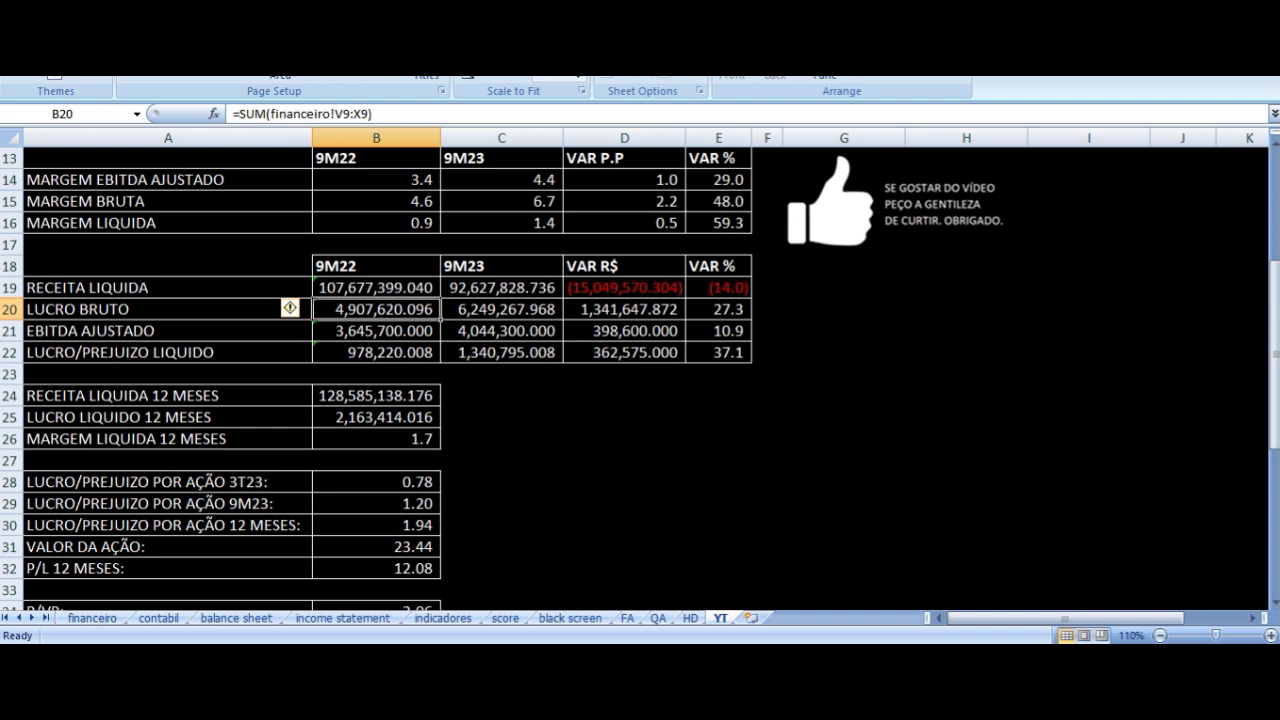
click(501, 309)
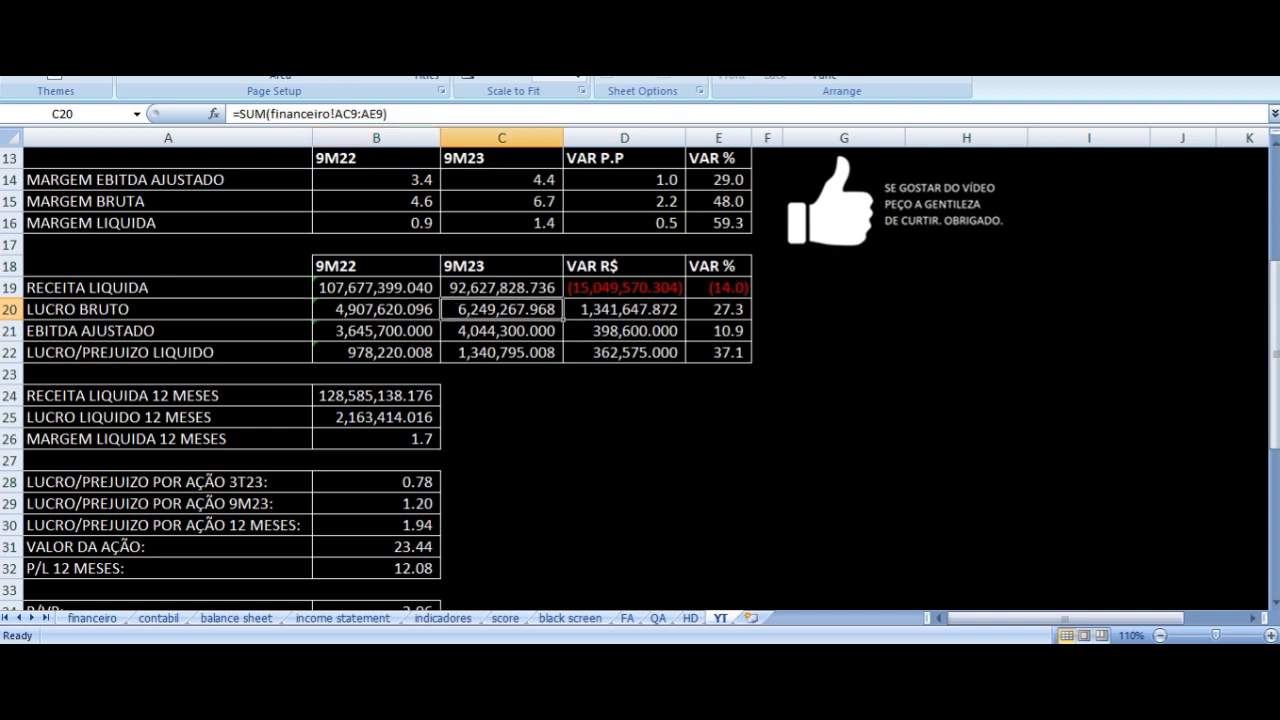
key(Right)
key(Right)
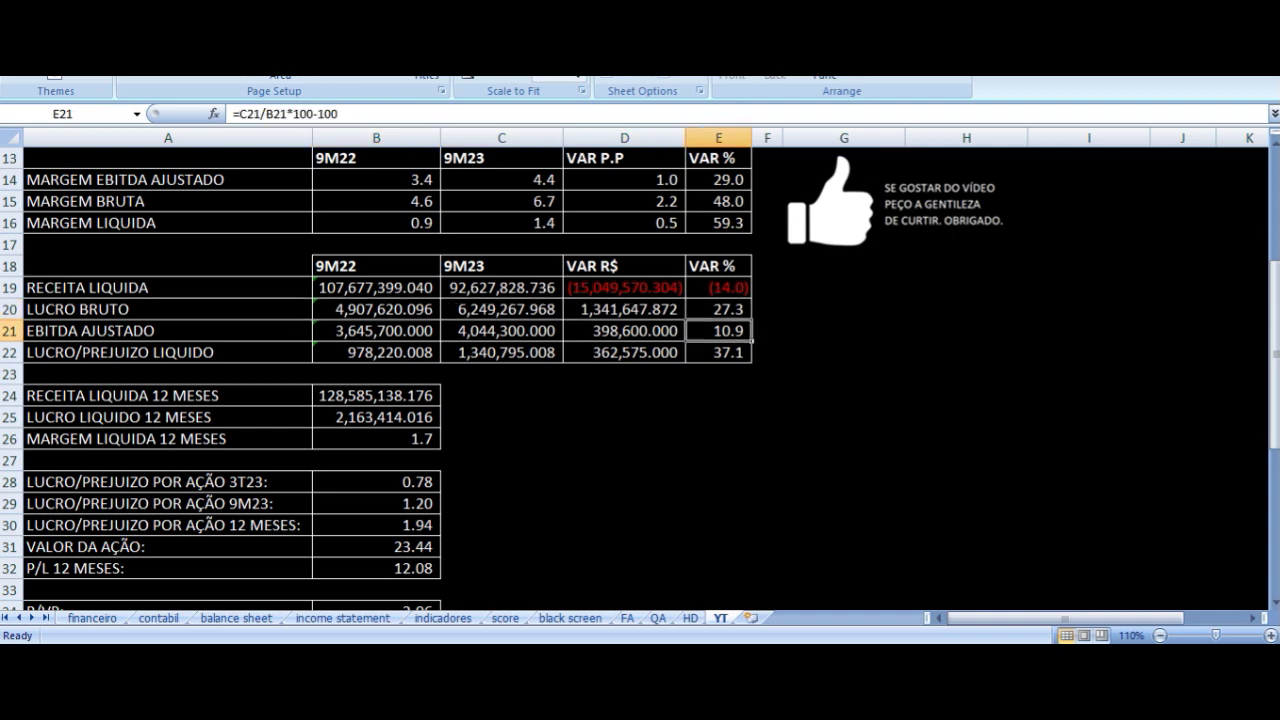
- Compare adjusted EBITDA in row 21 between 9M22 and 9M23, through to its variation
key(Down)
key(Left)
key(Left)
key(Left)
key(Left)
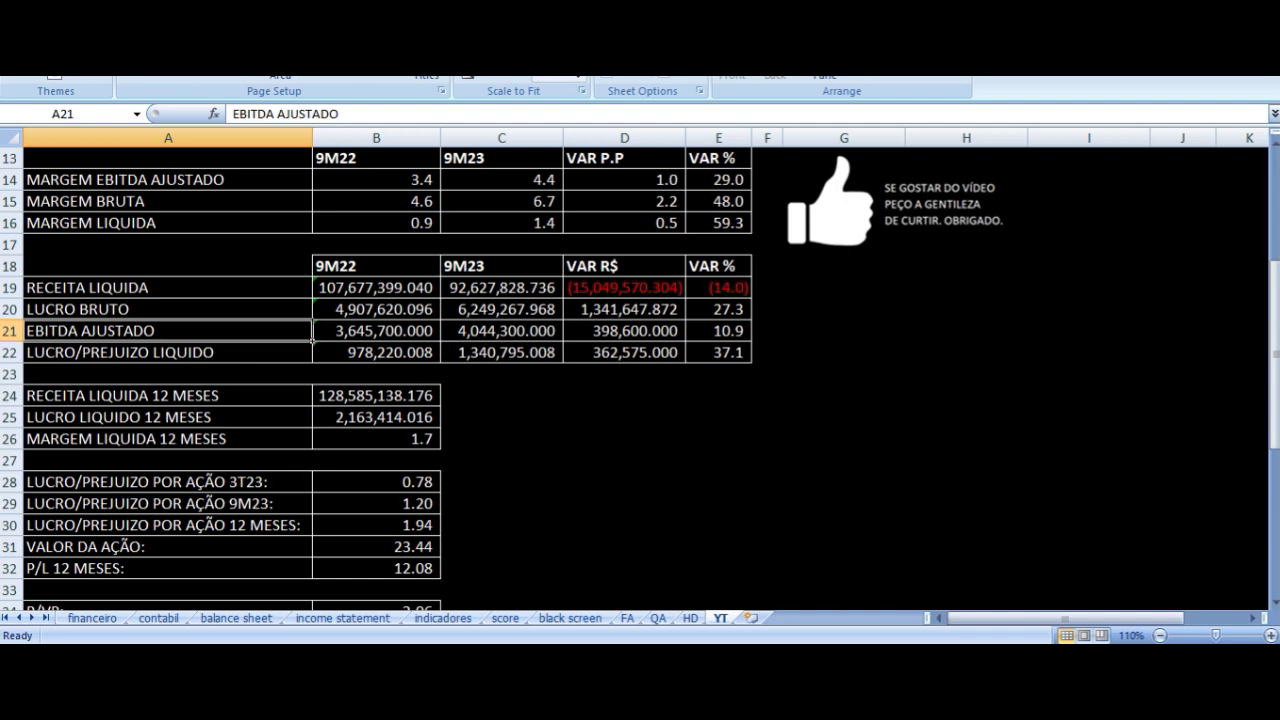
click(376, 330)
key(Right)
key(Right)
key(Right)
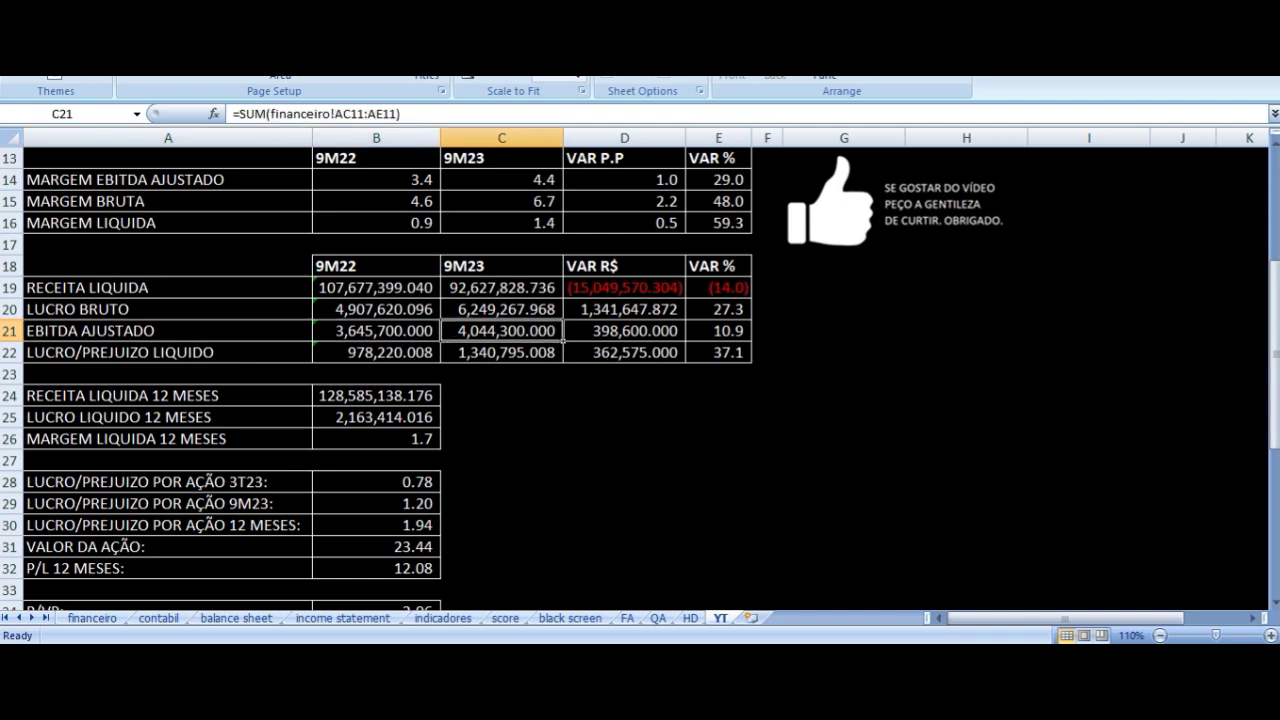
- Compare net profit in row 22 between 9M22 and 9M23, ending on its percentage variation
key(Down)
key(Left)
key(Left)
key(Left)
key(Left)
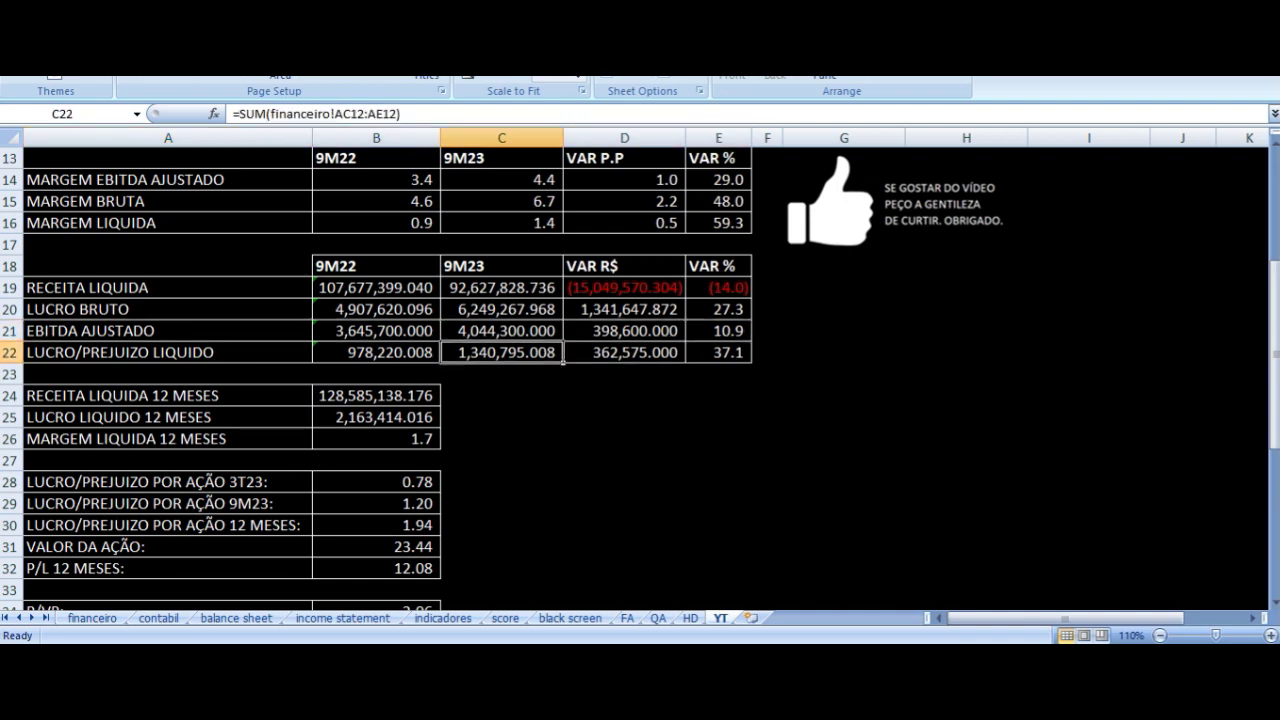
key(Right)
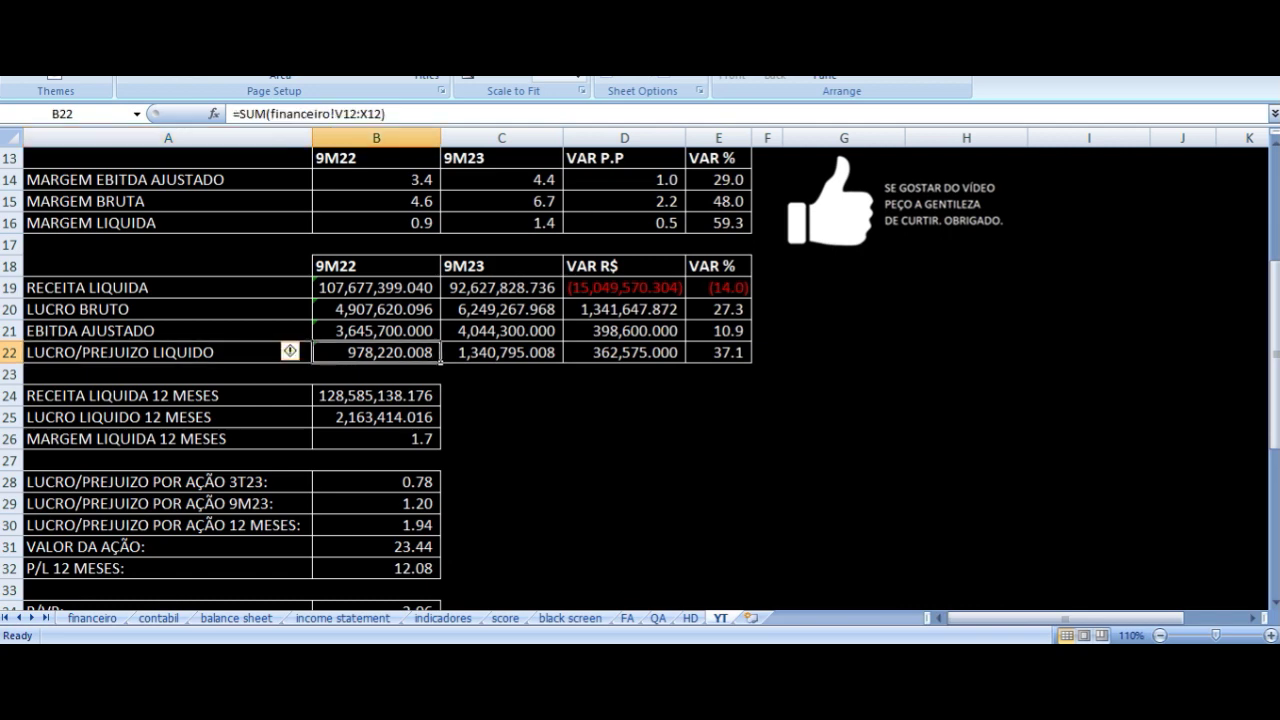
key(Right)
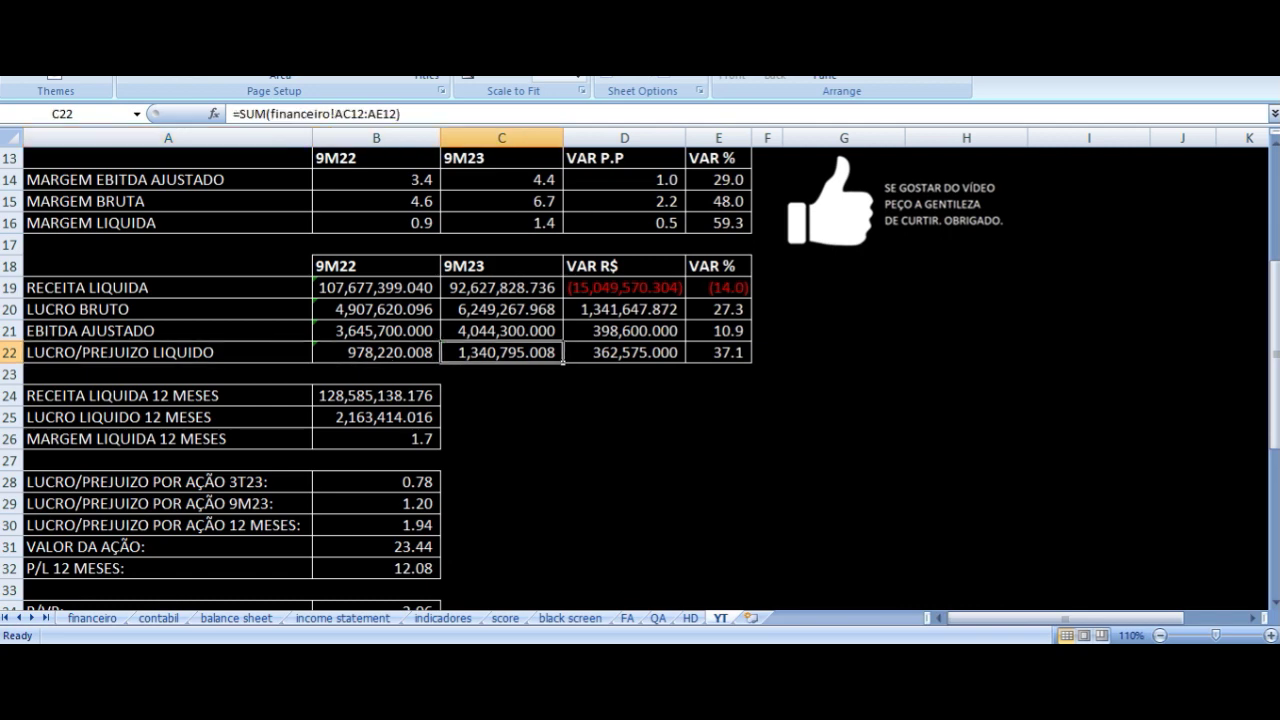
key(Right)
key(Right)
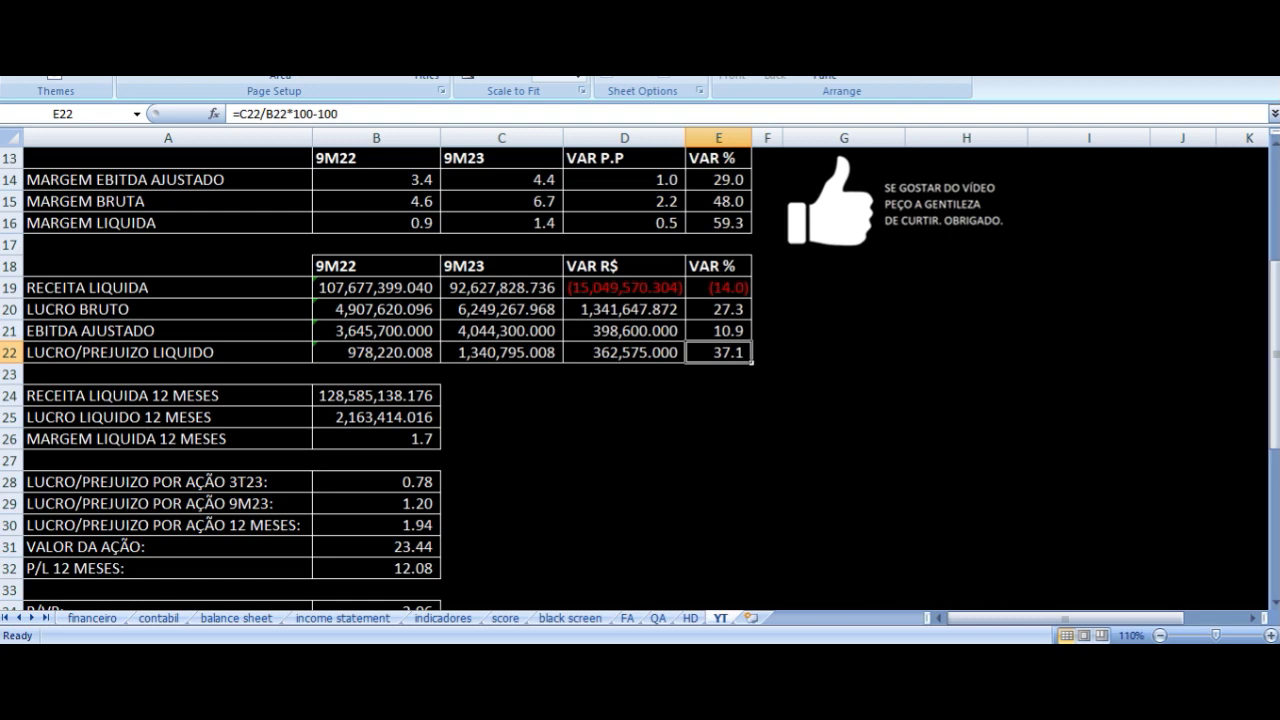
- Return to net revenue in row 19 and examine its variation in R$ between 9M22 and 9M23
key(Down)
key(Left)
key(Left)
key(Left)
key(Left)
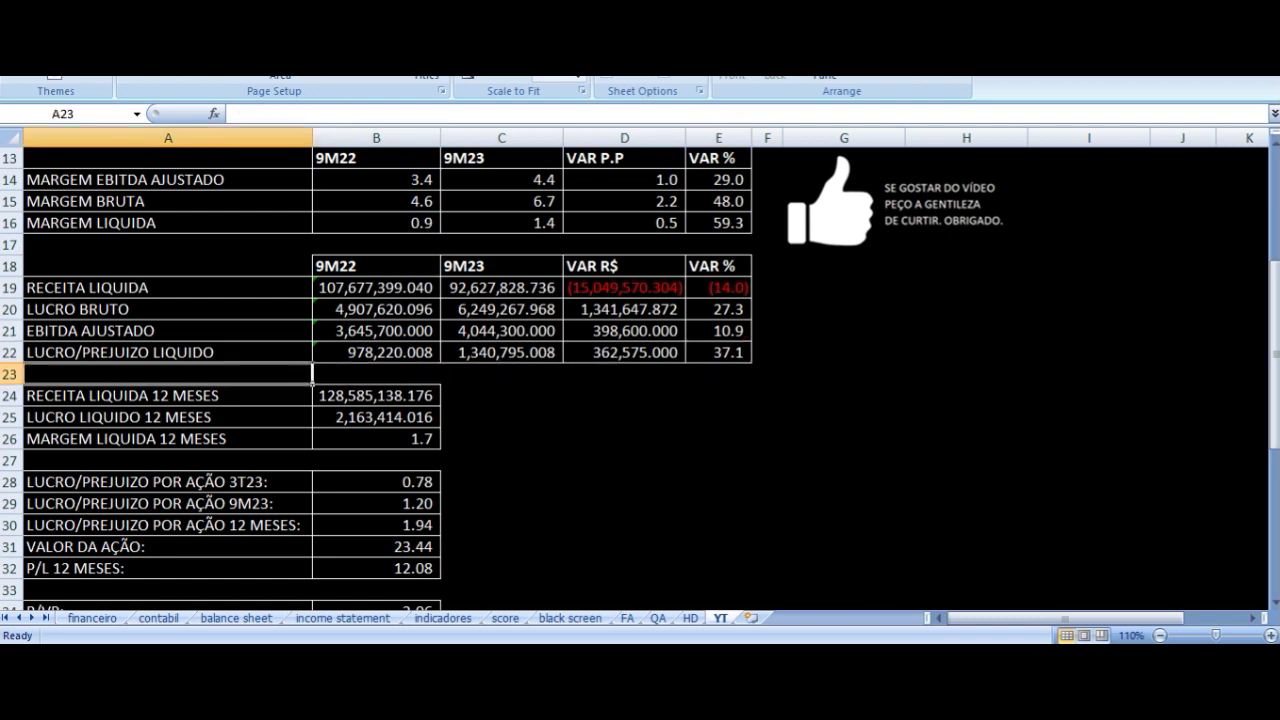
key(Up)
key(Up)
key(Up)
key(Up)
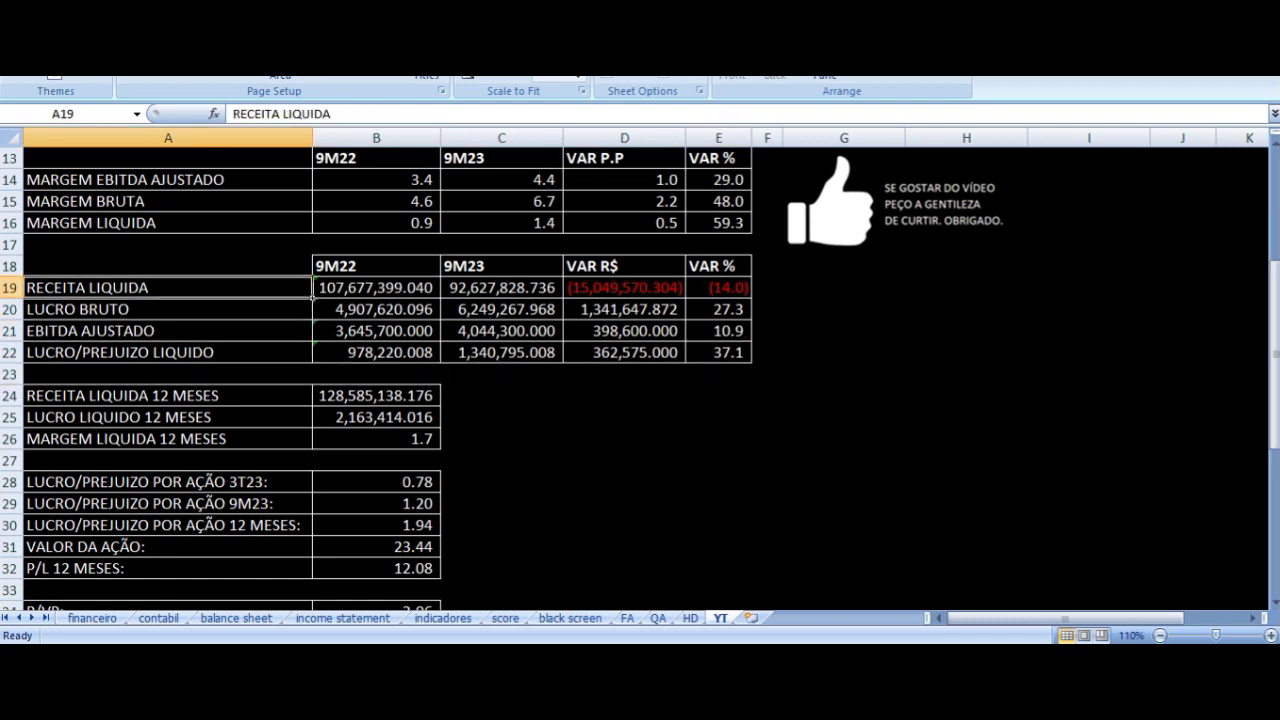
key(Right)
key(Right)
key(Right)
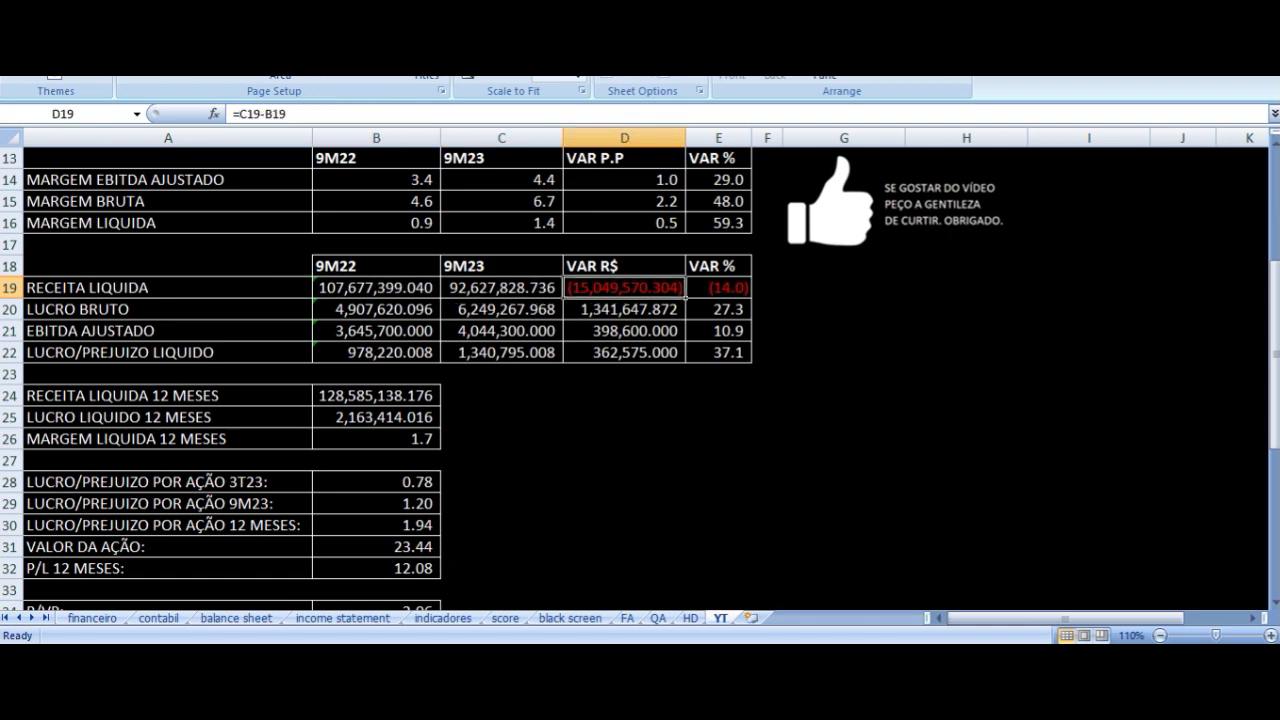
- Revisit the net profit figures in row 22 to set them against the net revenue variation
key(Down)
key(Down)
key(Down)
key(Left)
key(Left)
key(Left)
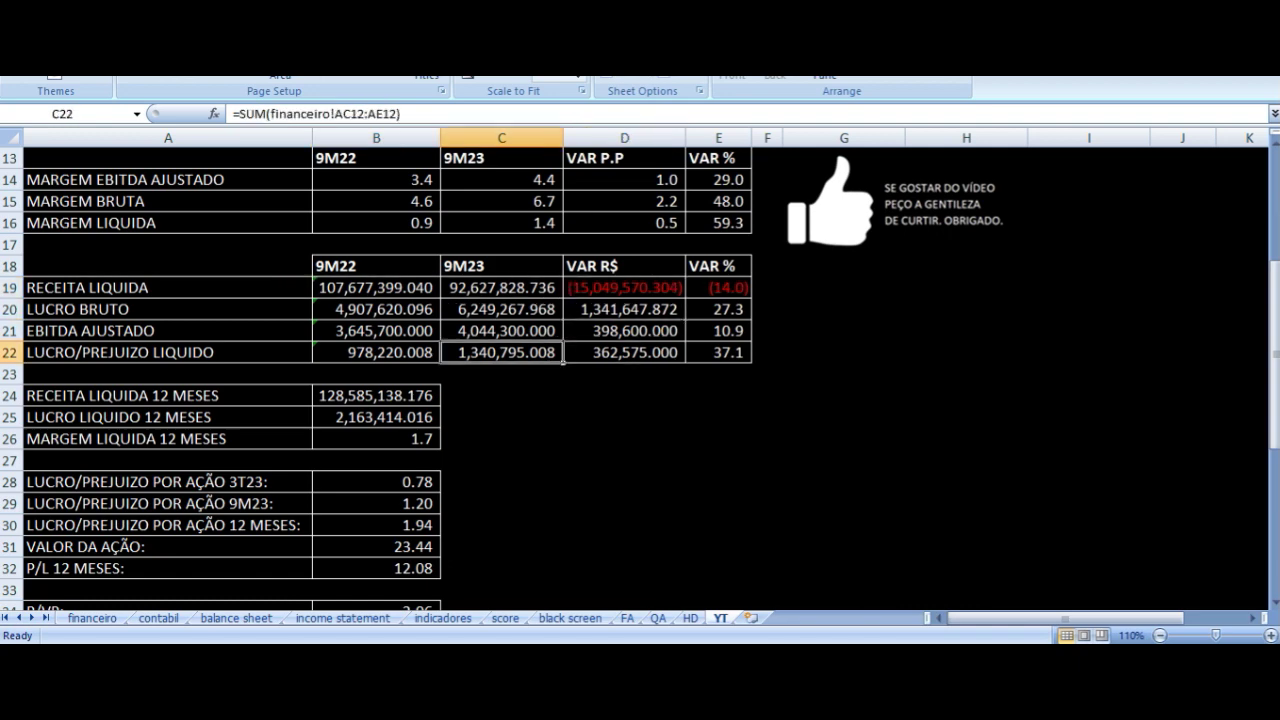
- Examine the 12-month net revenue, net profit and net margin in rows 24 to 26
key(Down)
key(Down)
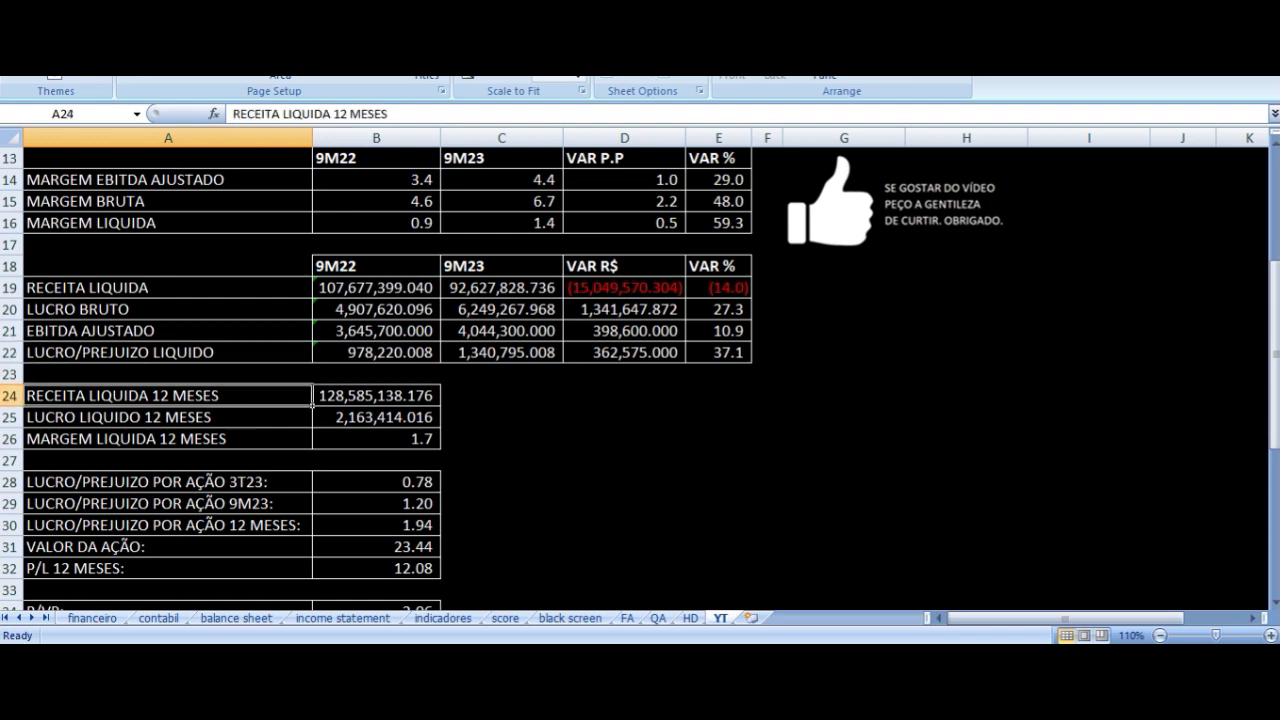
key(Right)
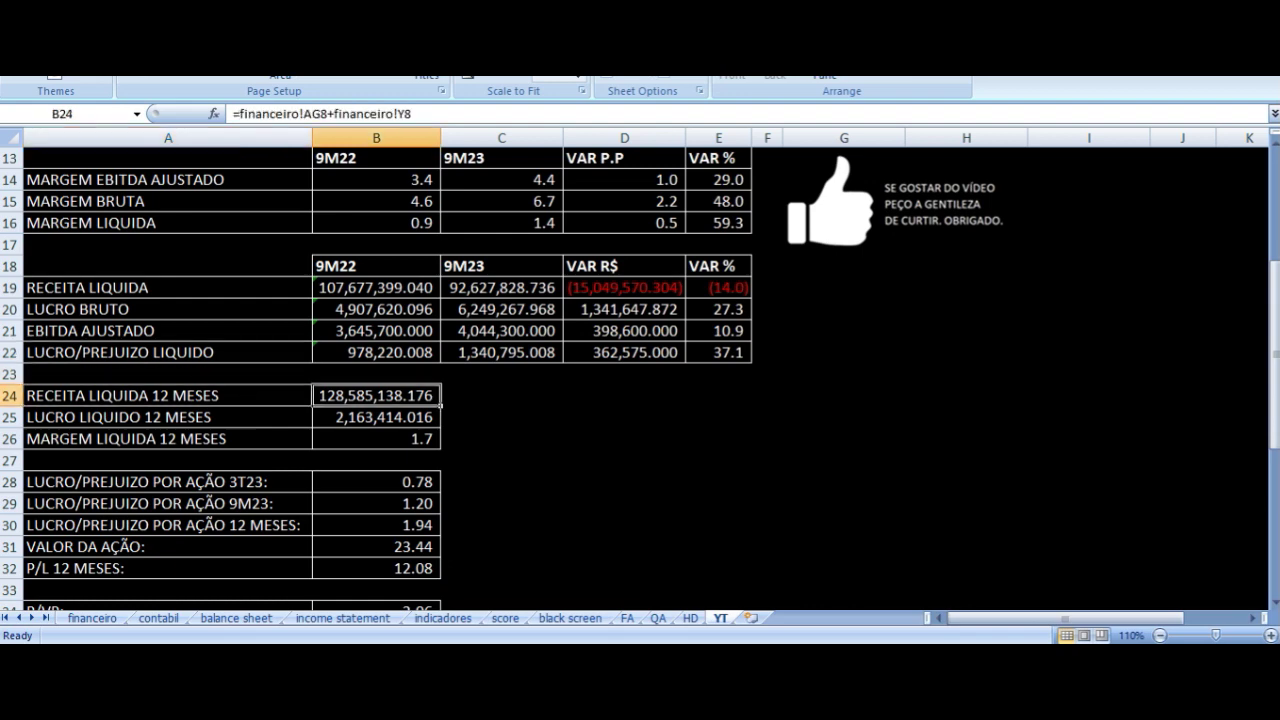
key(Down)
key(Left)
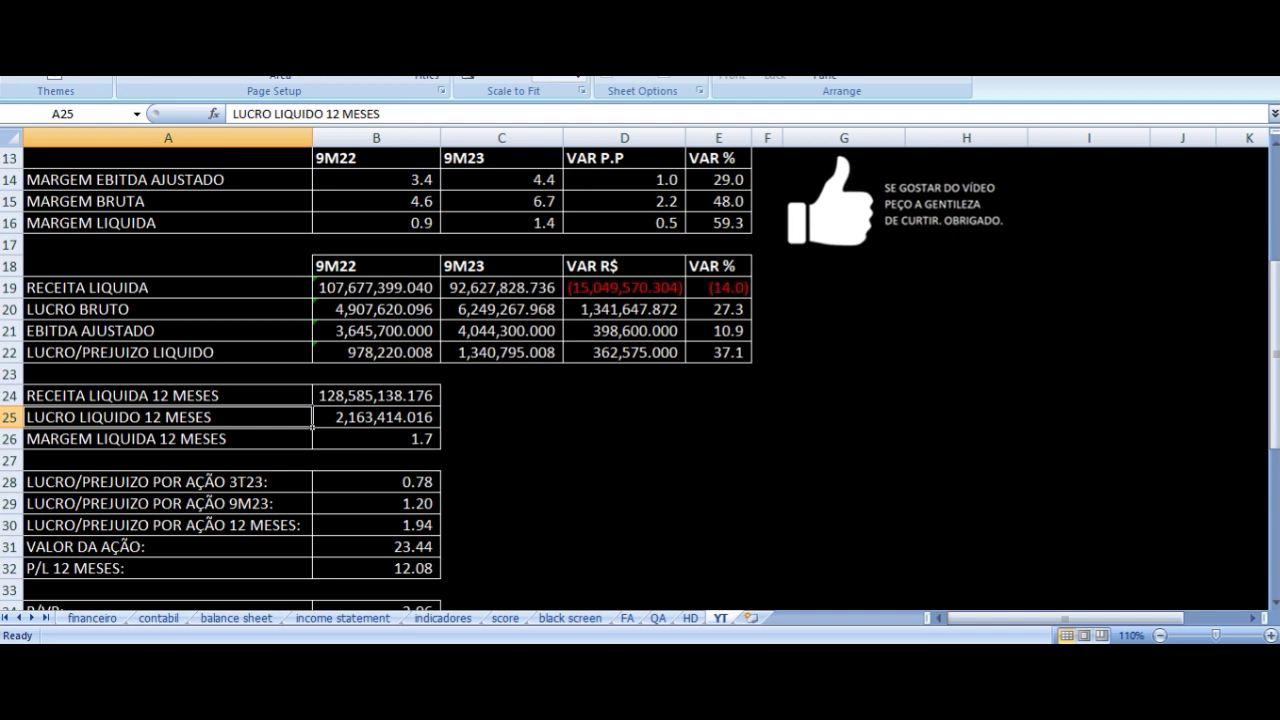
key(Right)
key(Down)
key(Left)
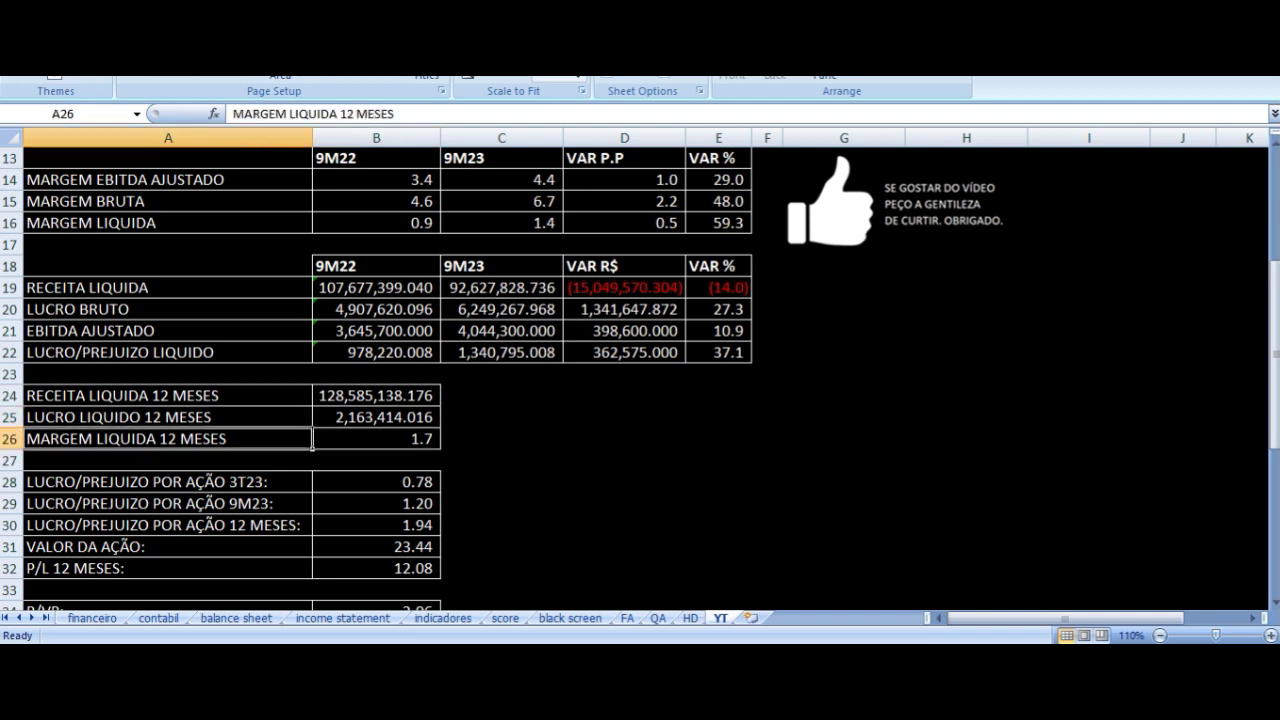
key(Right)
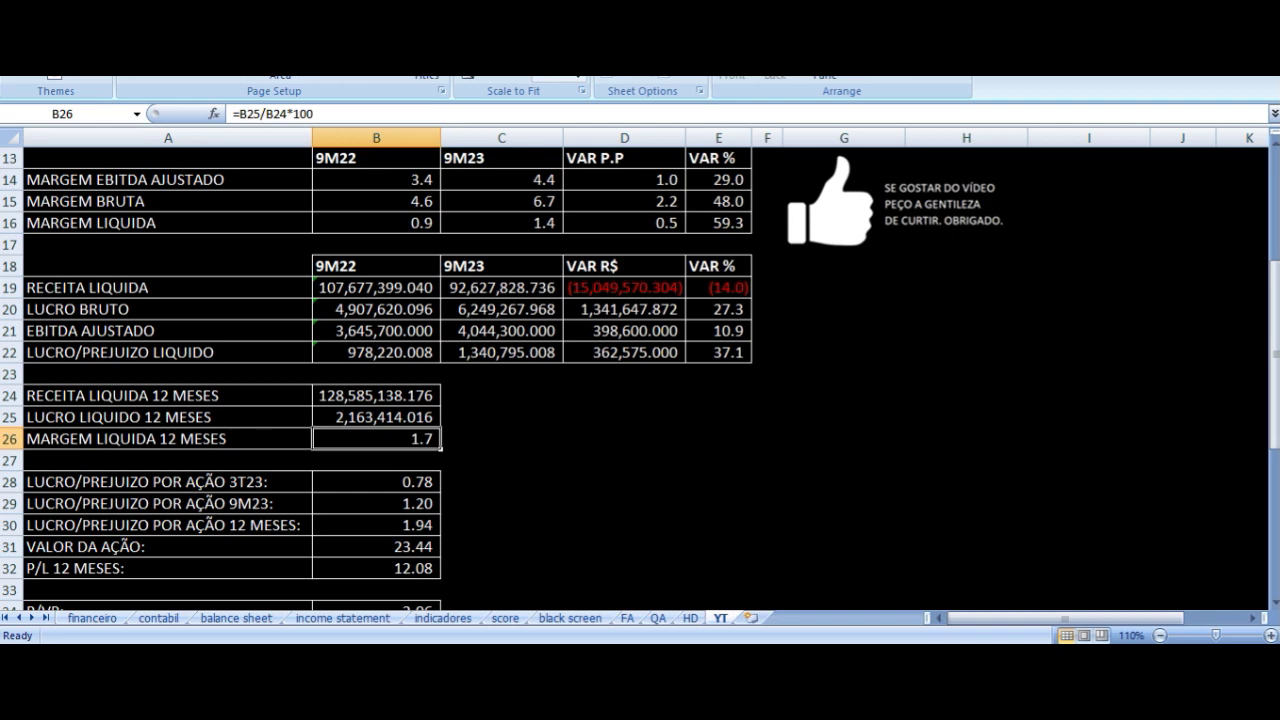
- Examine the earnings per share for 3T23, 9M23 and 12 months in rows 28 to 30
scroll(405, 508, down, 3)
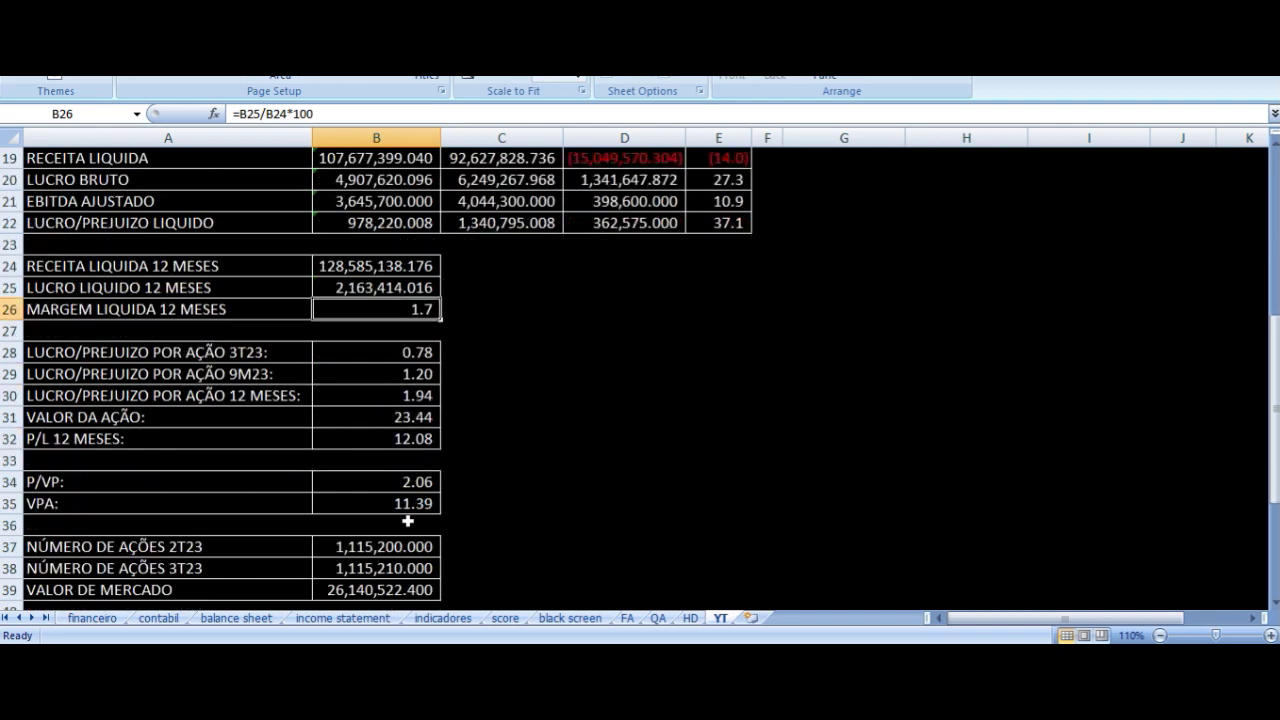
click(375, 286)
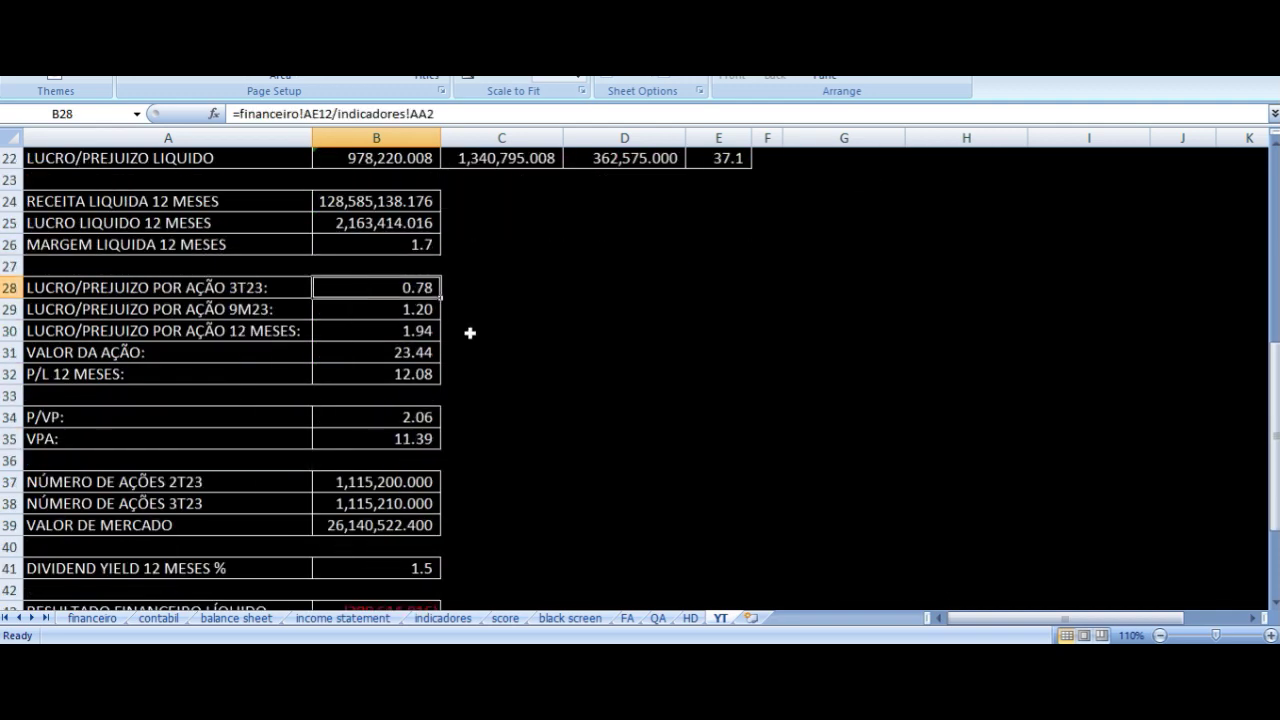
key(Left)
key(Down)
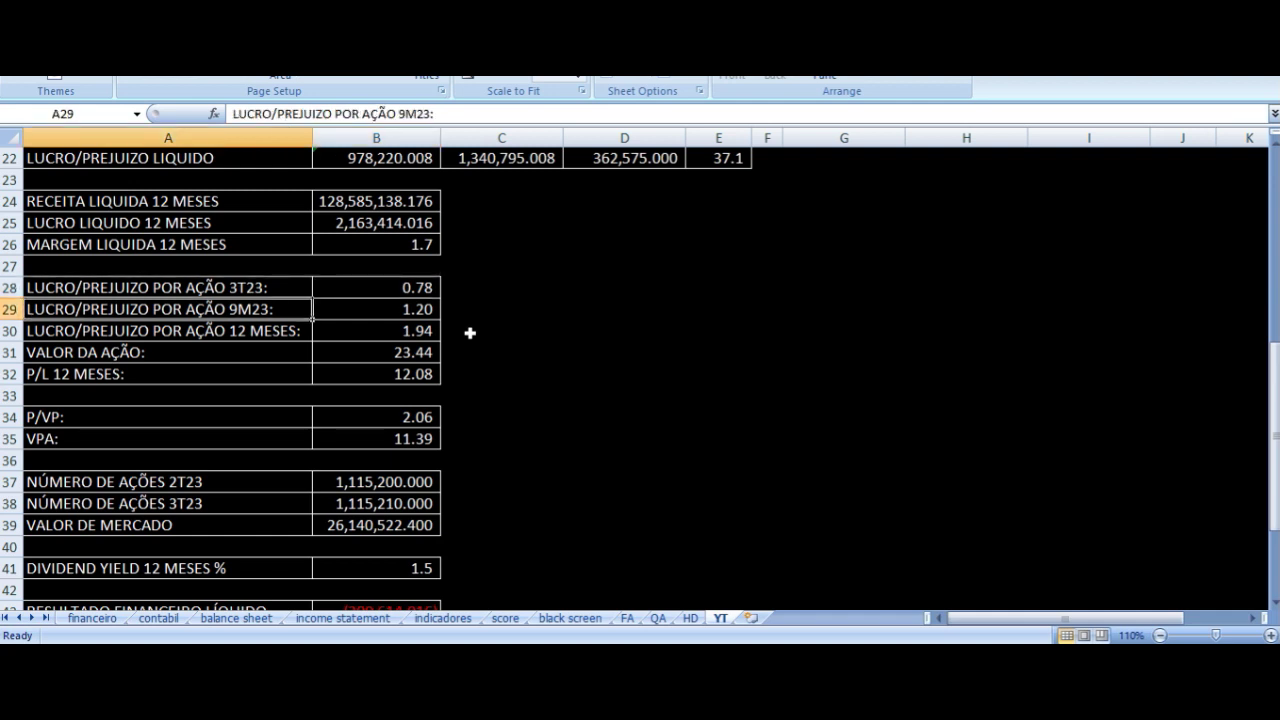
key(Right)
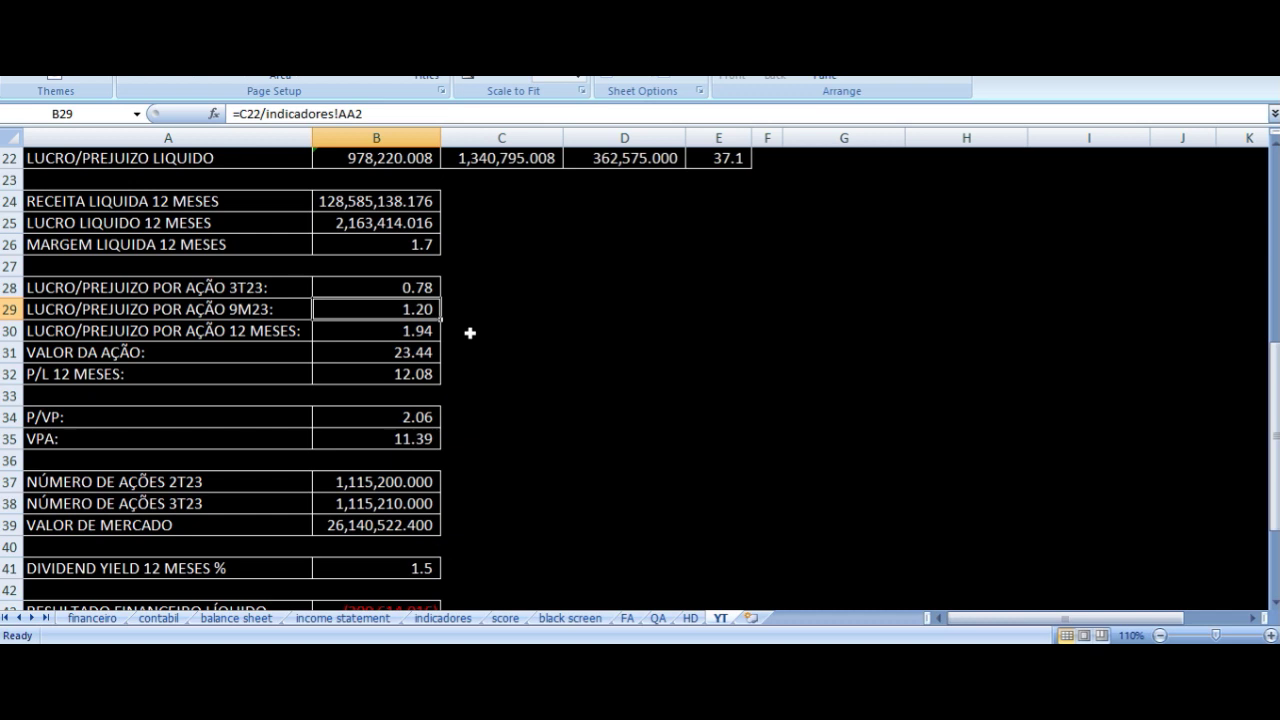
key(Left)
key(Down)
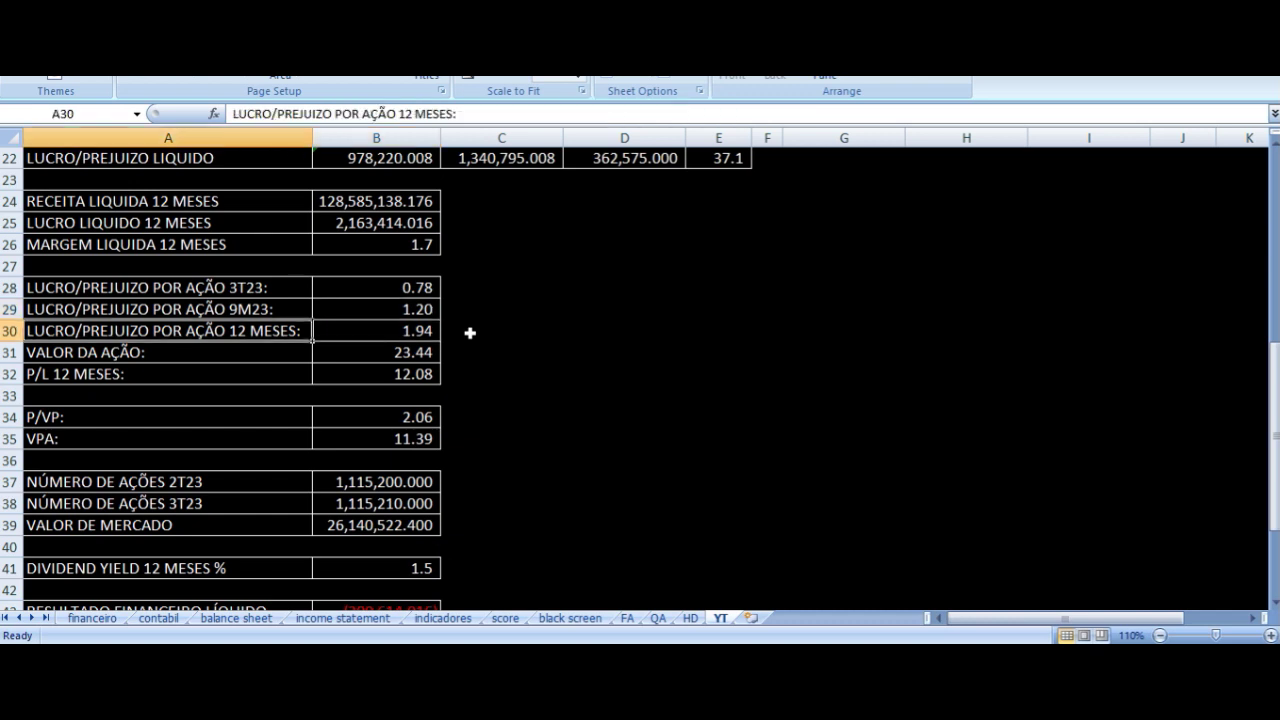
key(Right)
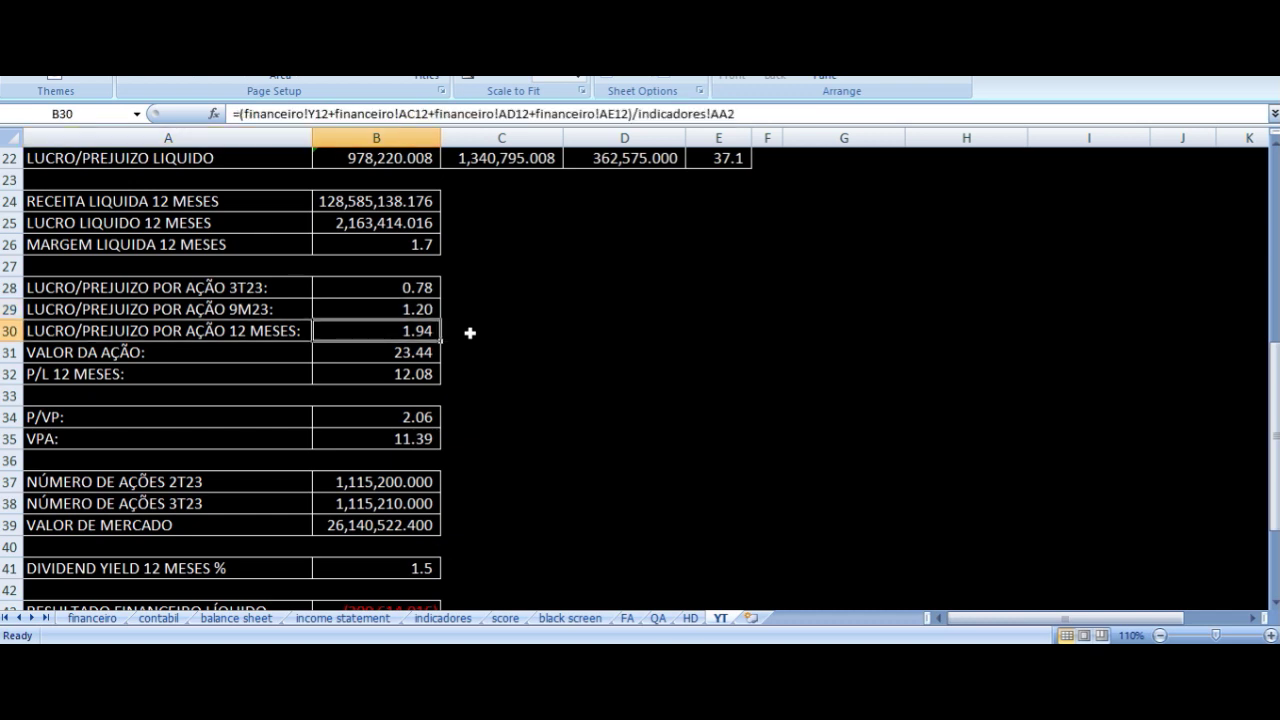
- Examine the share price in row 31 and the 12-month P/L ratio in row 32
key(Down)
key(Left)
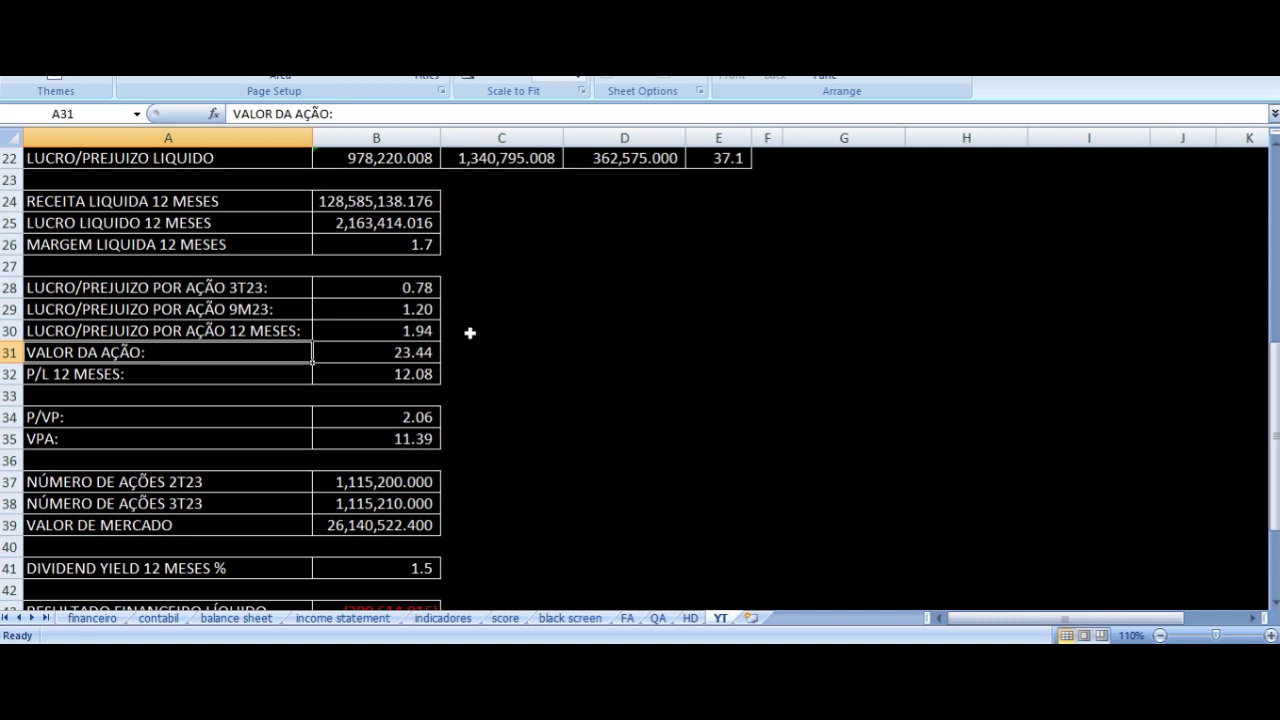
key(Right)
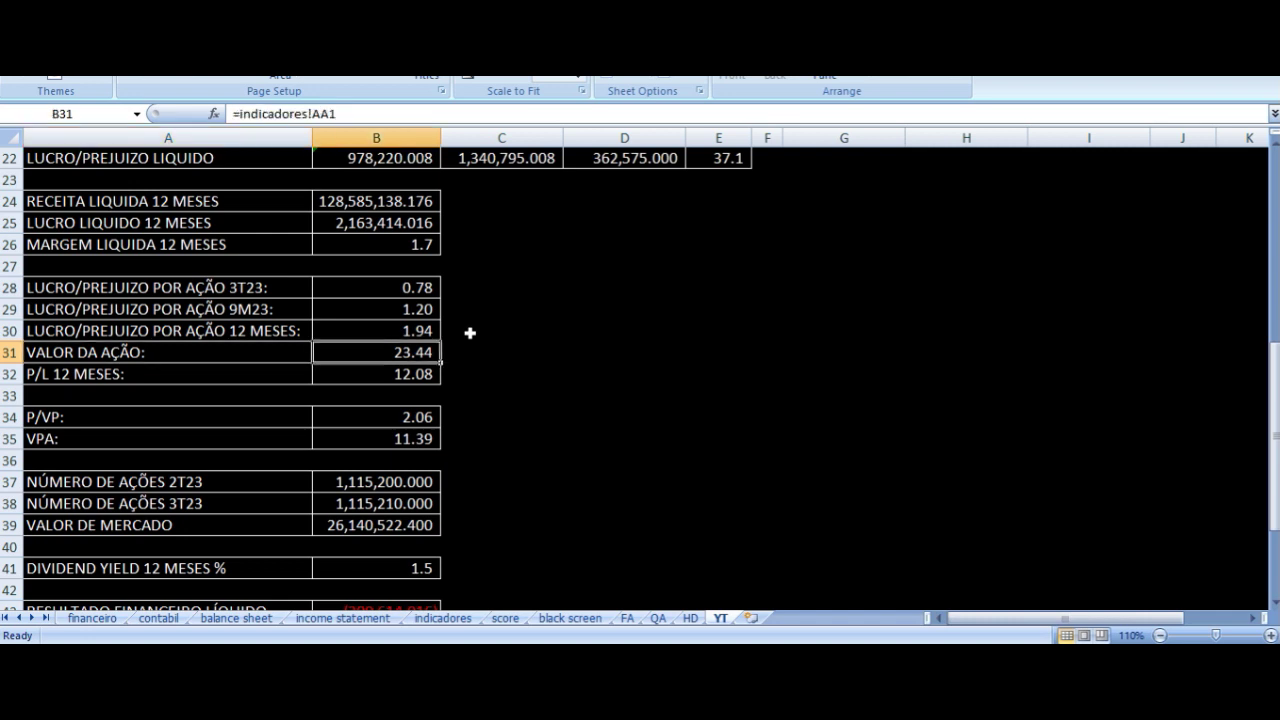
key(Down)
key(Left)
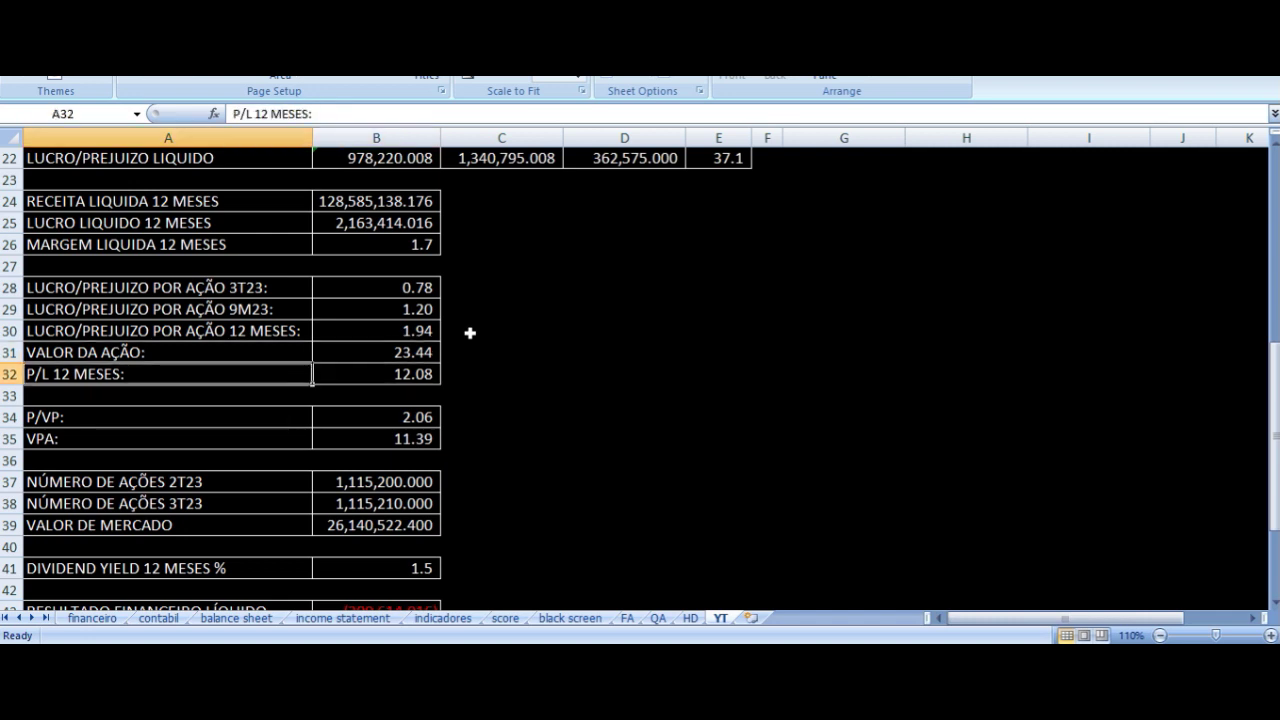
key(Right)
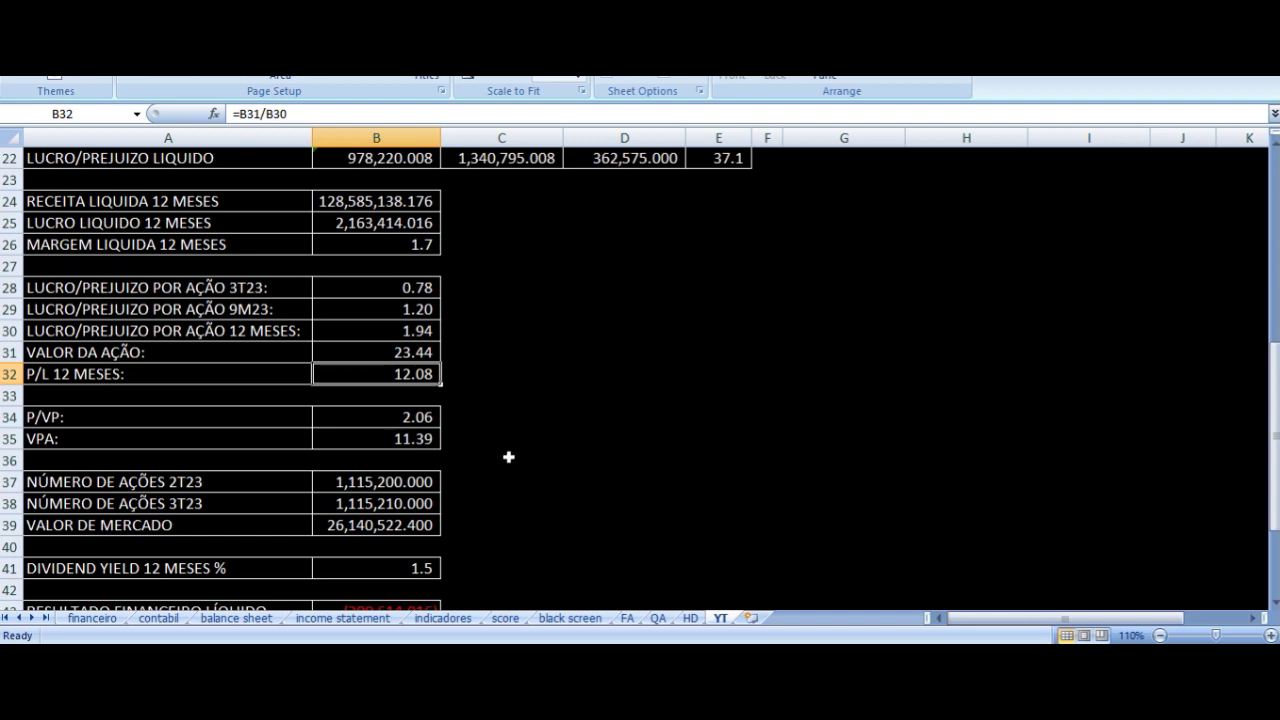
- Glance back at the 9M22 and 9M23 results, and examine P/VP in row 34 and VPA in row 35
scroll(508, 457, up, 3)
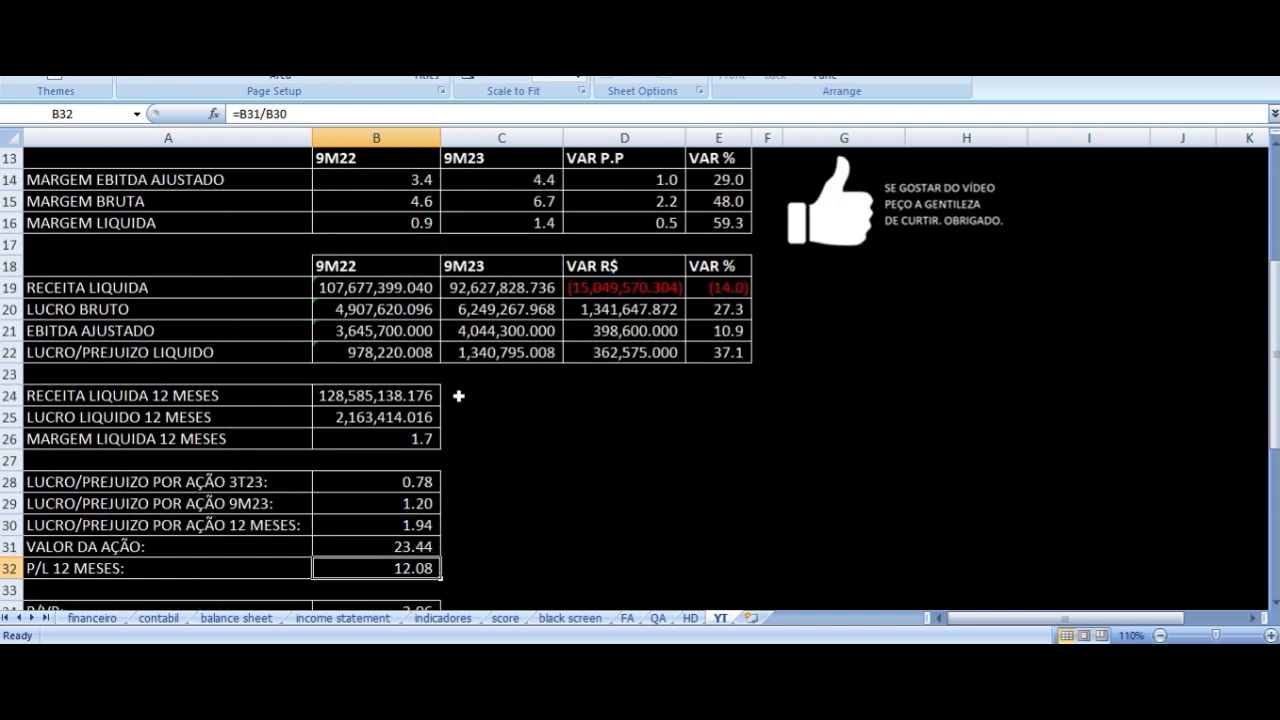
scroll(440, 365, down, 4)
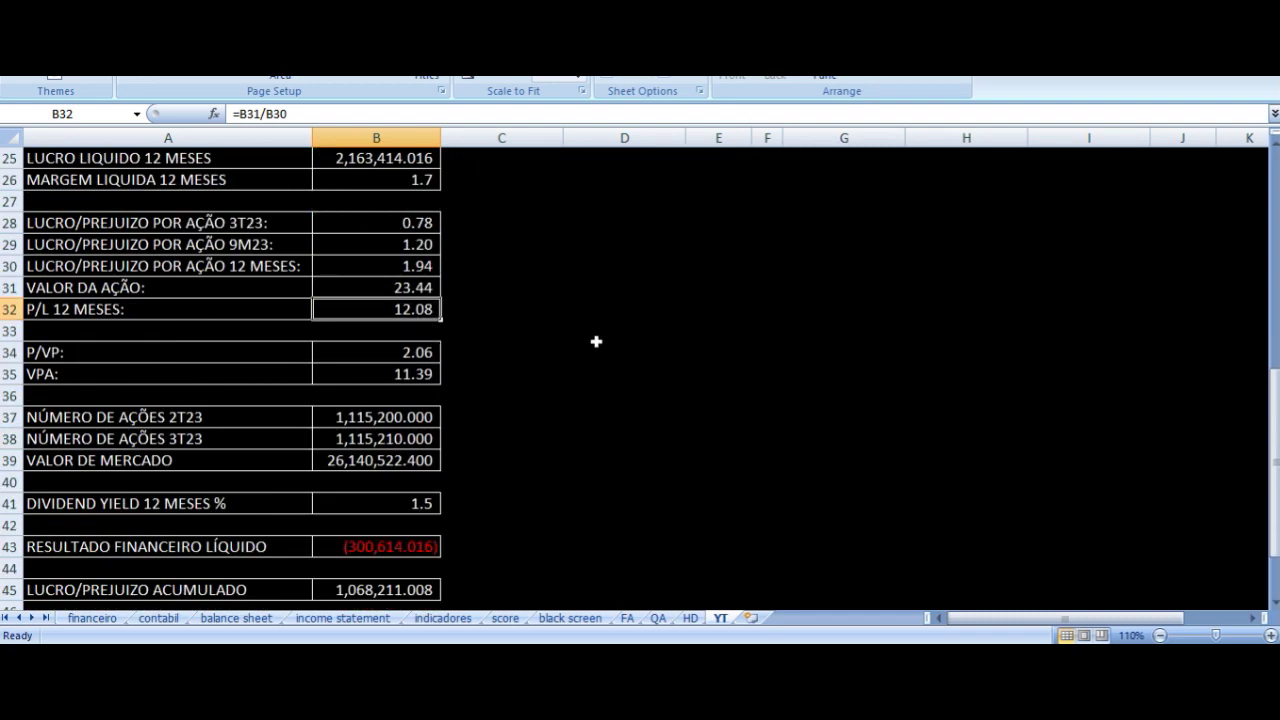
key(Left)
key(Right)
key(Down)
key(Down)
key(Left)
key(Right)
key(Down)
key(Left)
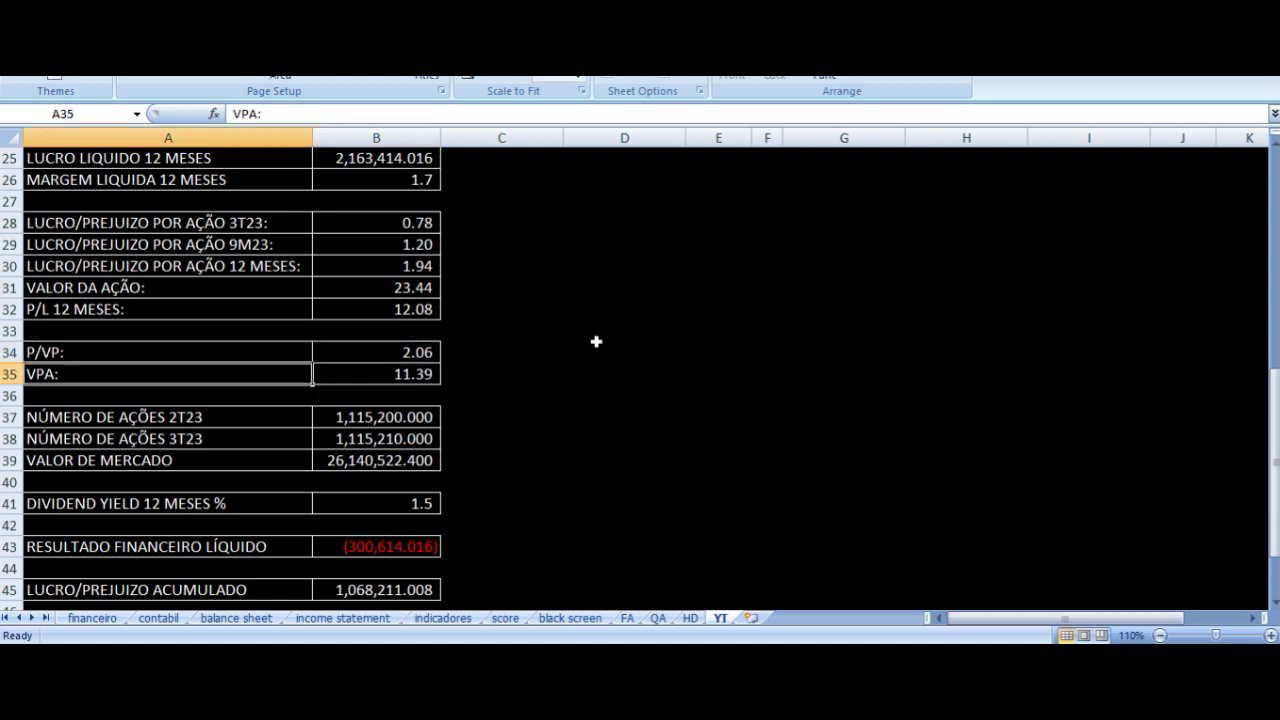
key(Right)
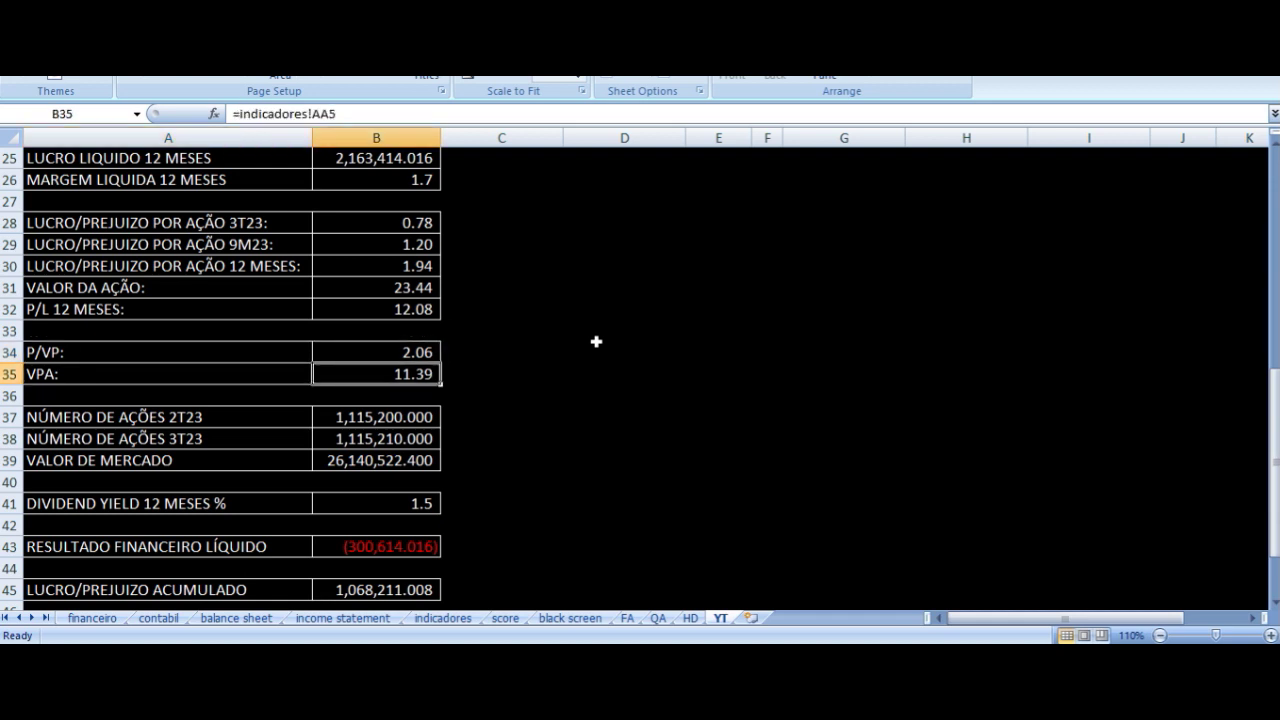
- Compare the share price in row 31 with the VPA in row 35
key(Up)
key(Up)
key(Up)
key(Up)
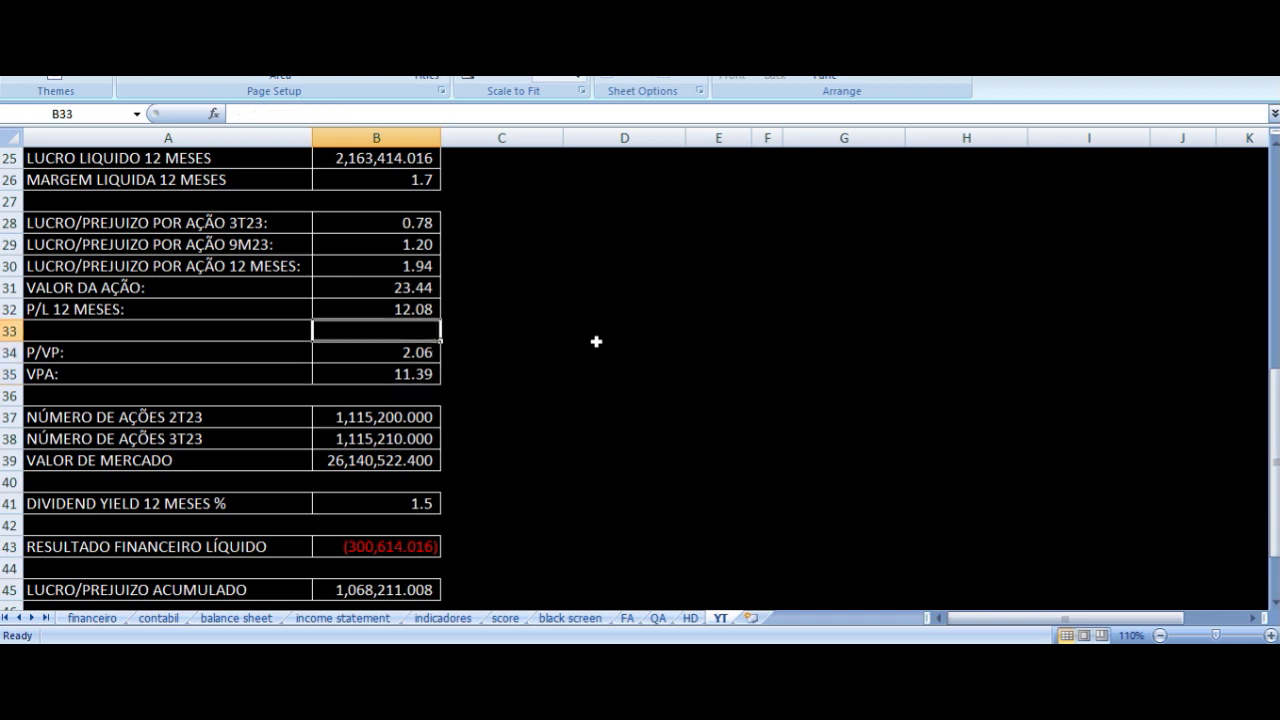
key(Down)
key(Down)
key(Down)
key(Down)
key(Left)
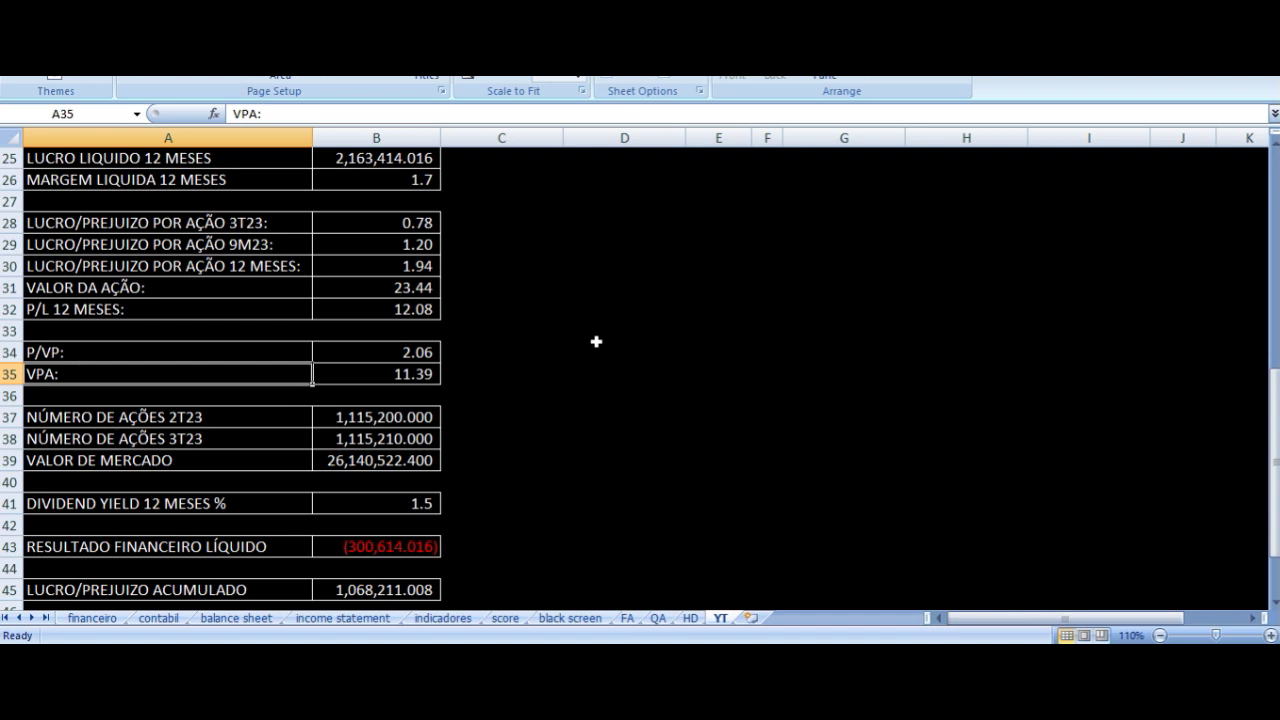
- Re-examine the P/VP ratio in row 34 against the VPA in row 35
key(Right)
key(Up)
key(Down)
key(Up)
key(Down)
key(Left)
key(Right)
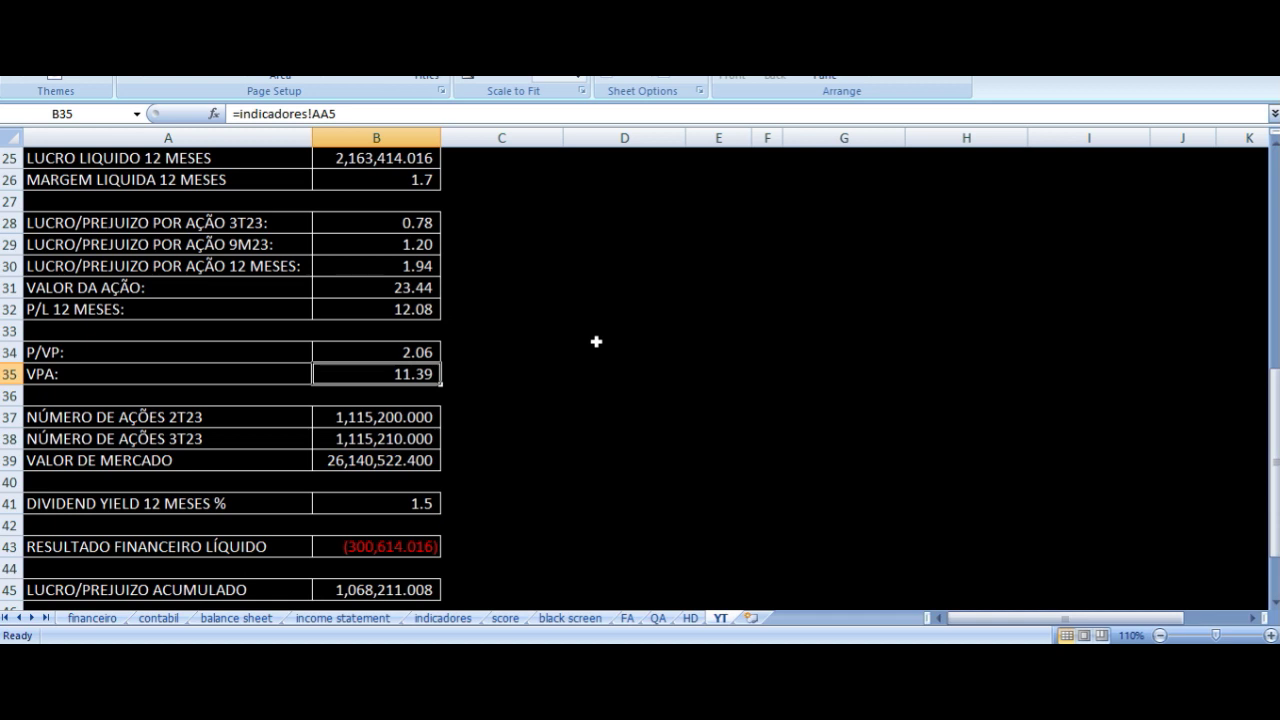
- Examine the number of shares for 2T23 and 3T23 and the market value in rows 37 to 39
click(214, 425)
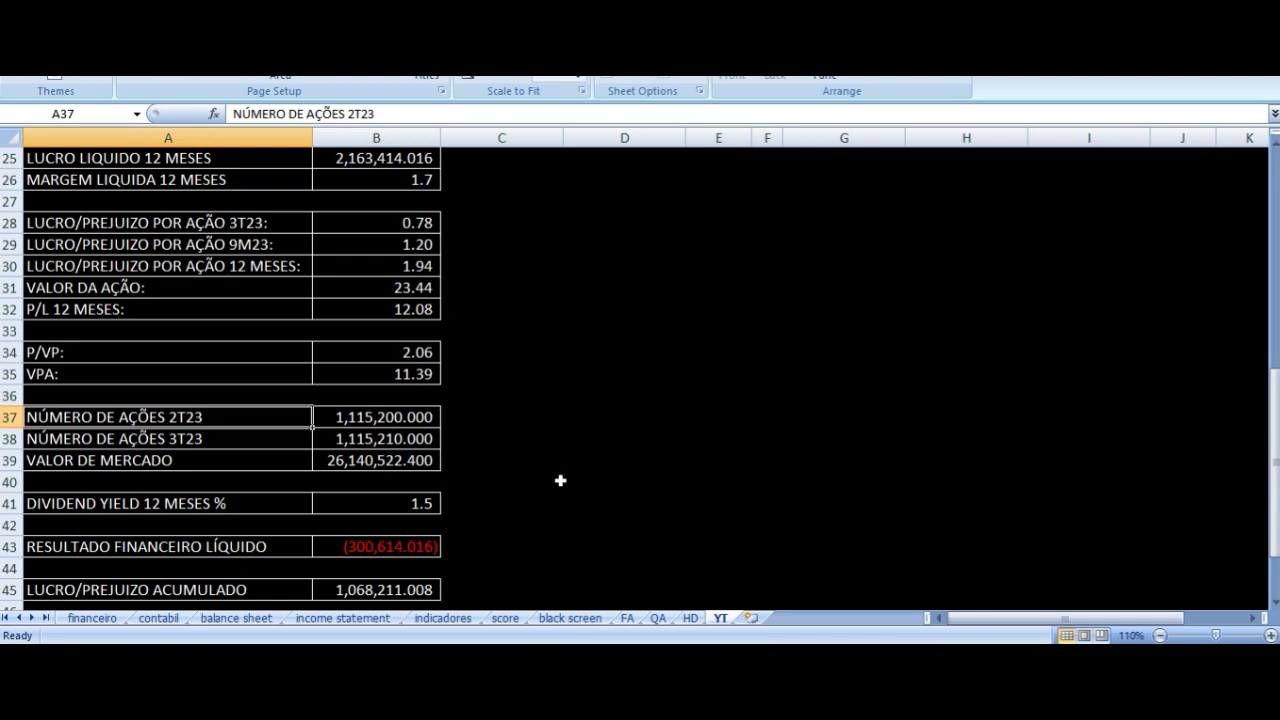
key(Right)
key(Down)
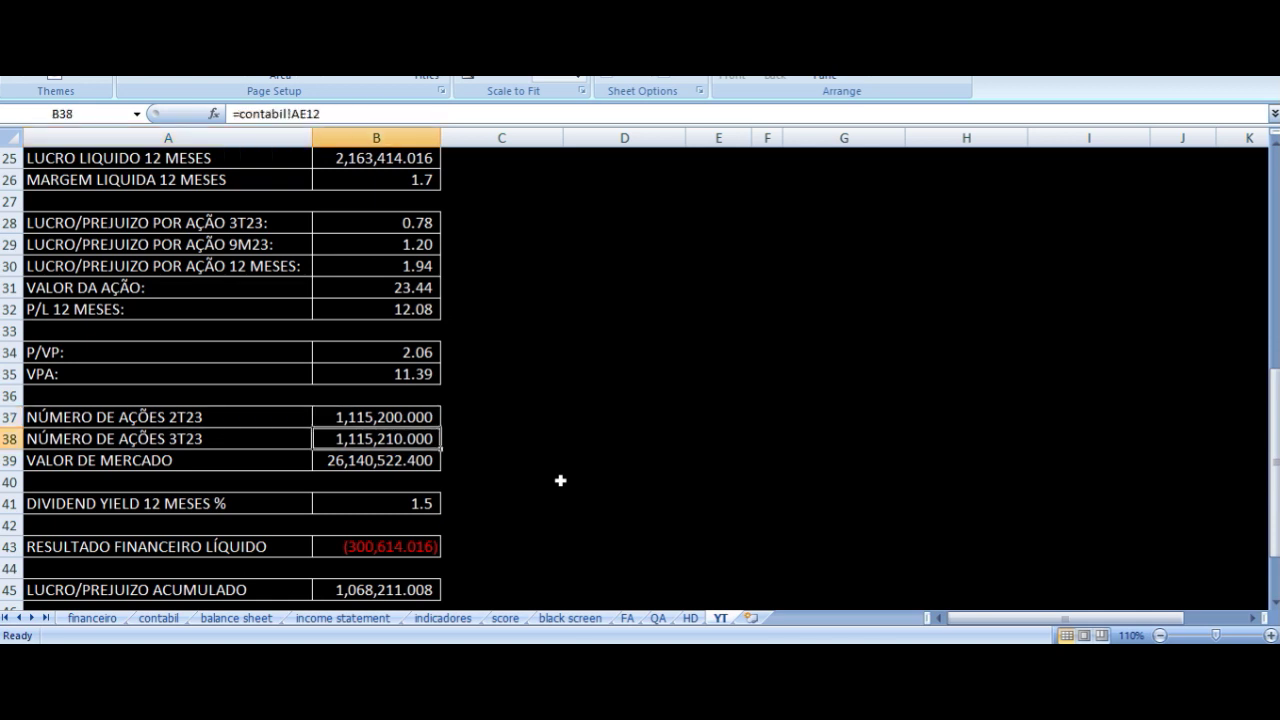
key(Down)
key(Left)
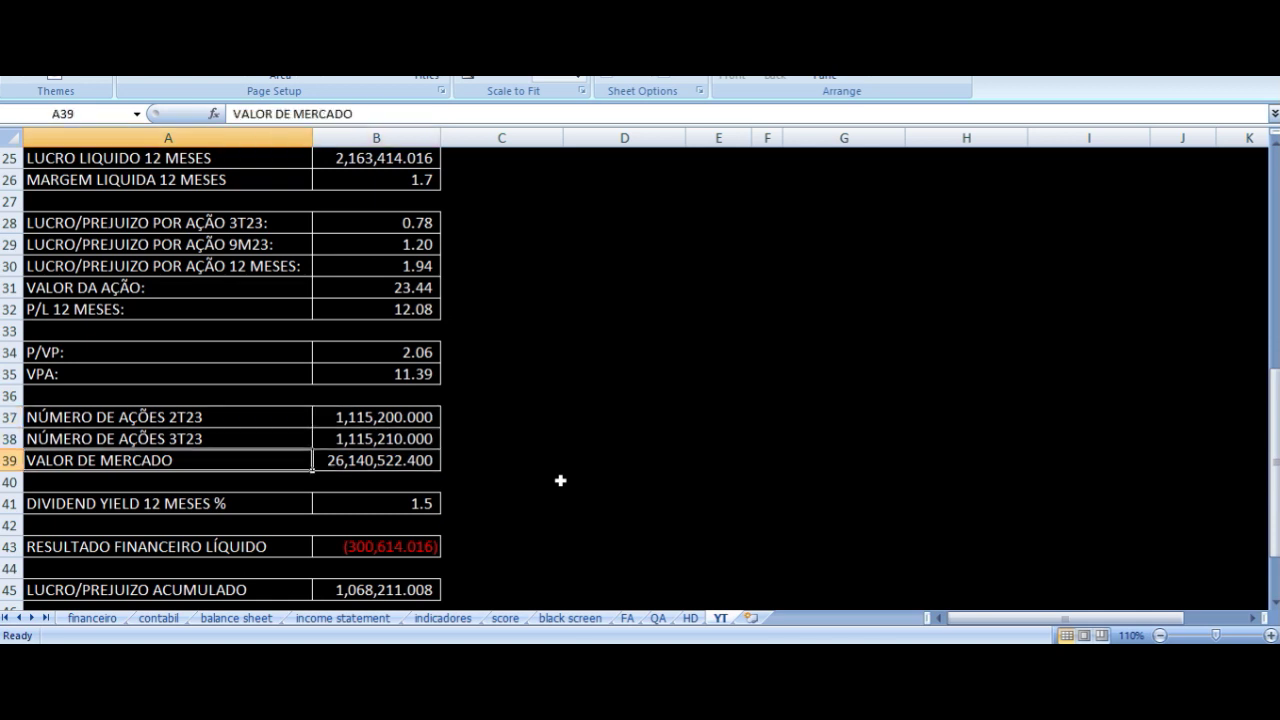
key(Right)
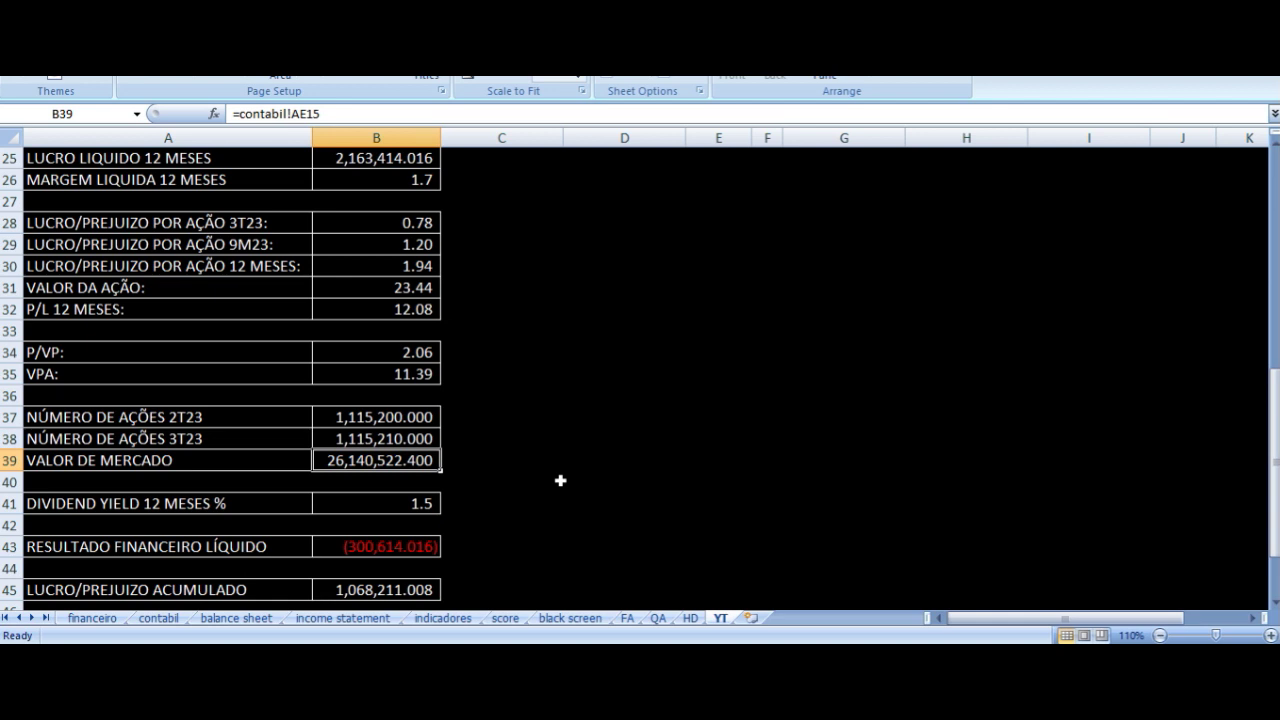
- Examine the 12-month dividend yield in row 41
key(Down)
key(Down)
key(Left)
key(Right)
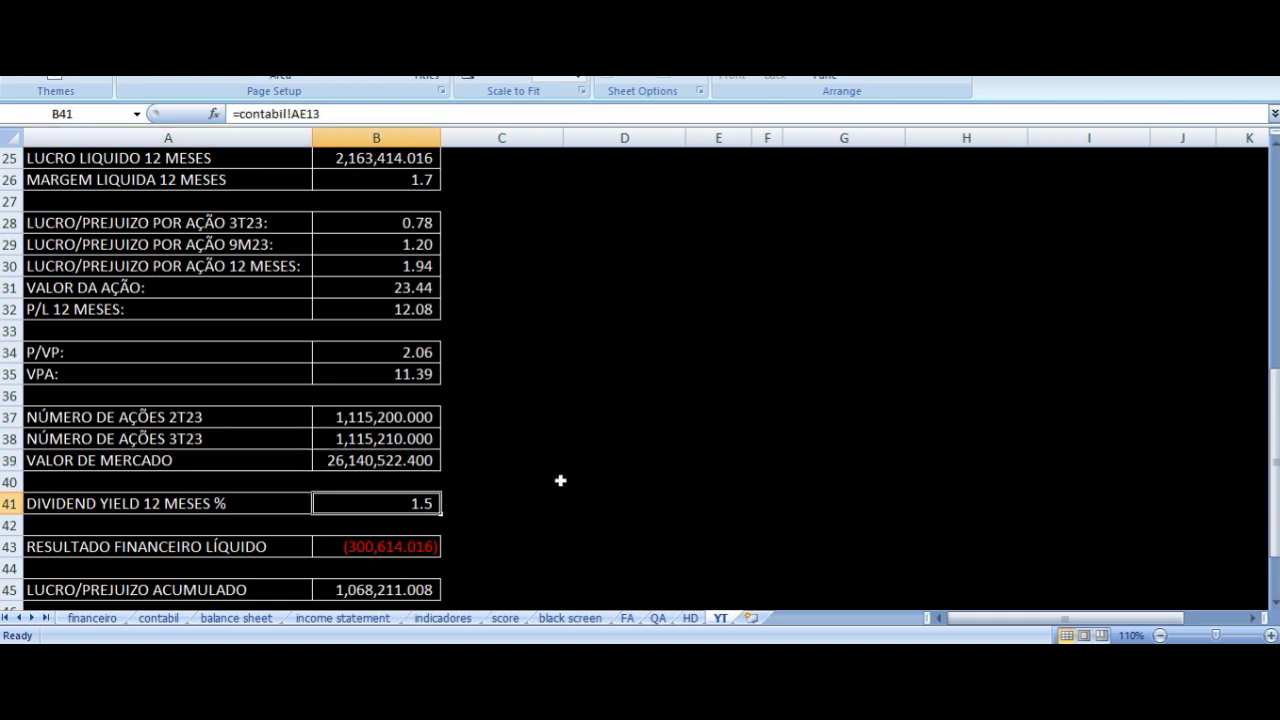
- Examine the net financial result in row 43 and the accumulated profit or loss in row 45
scroll(560, 481, down, 3)
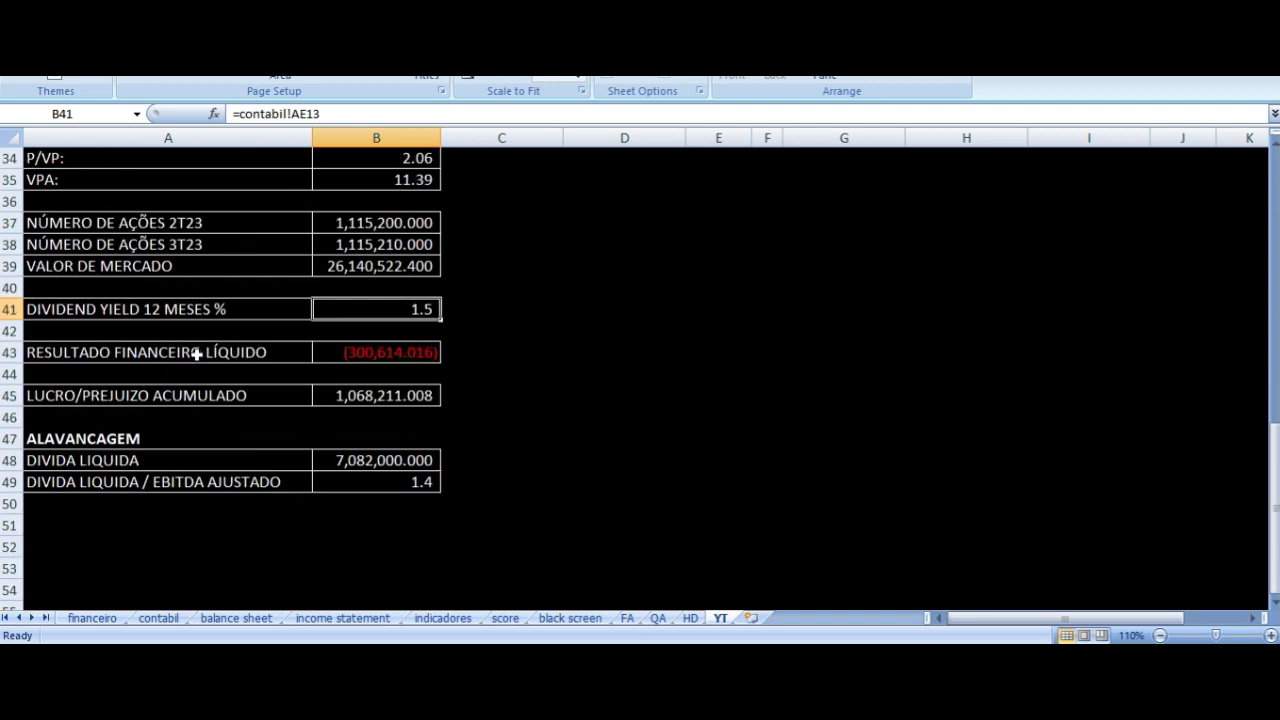
click(197, 353)
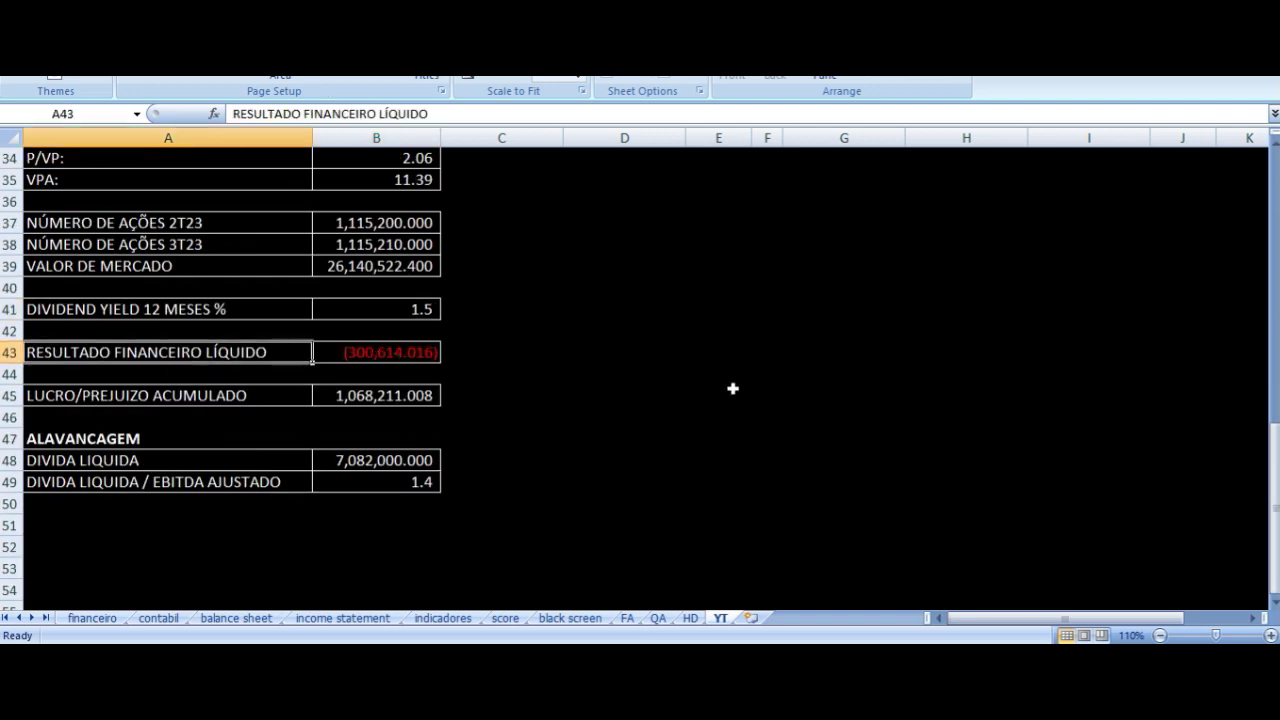
key(Right)
key(Left)
key(Down)
key(Down)
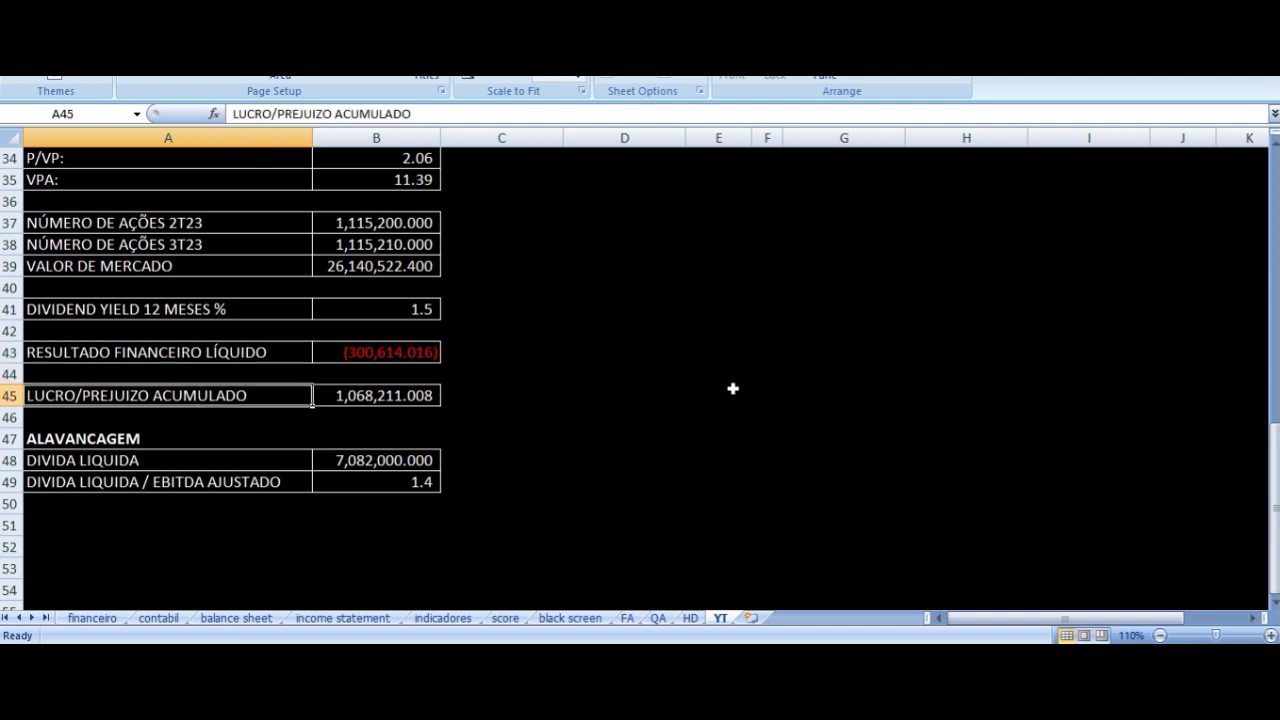
- Examine the leverage figures in rows 48 and 49: net debt and net debt to adjusted EBITDA
key(Down)
key(Down)
key(Down)
key(Right)
key(Down)
key(Up)
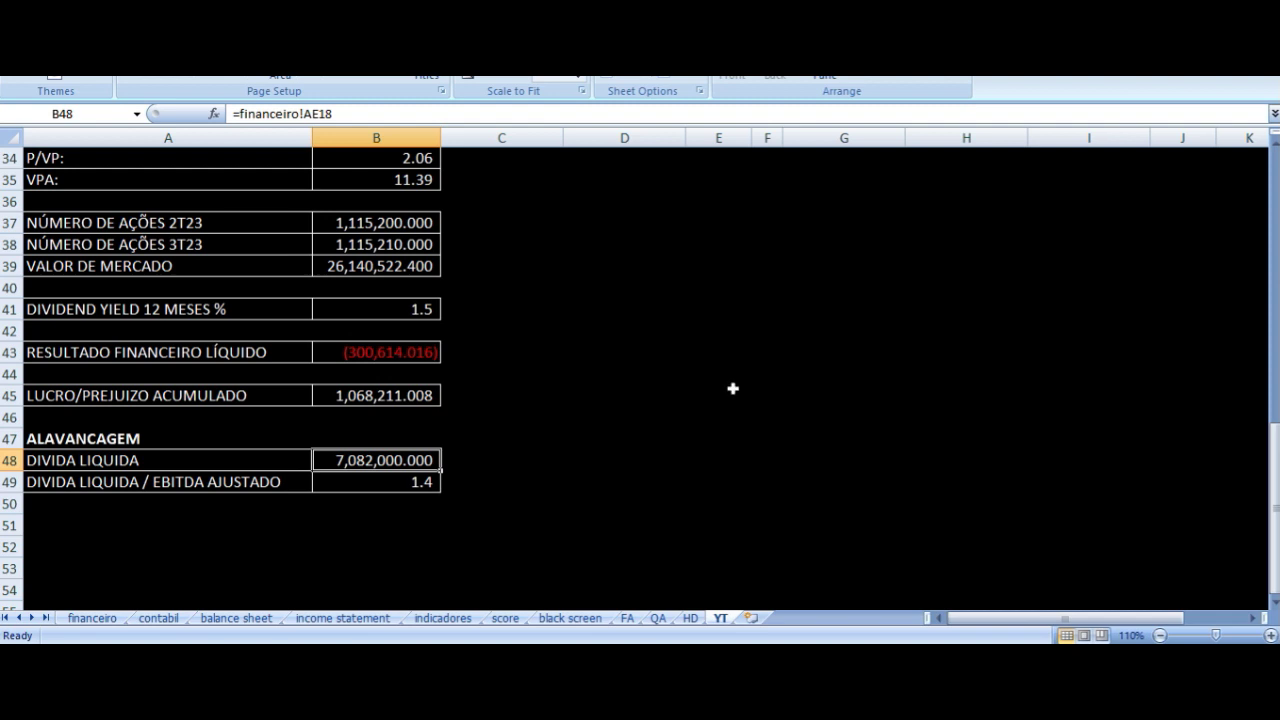
key(Left)
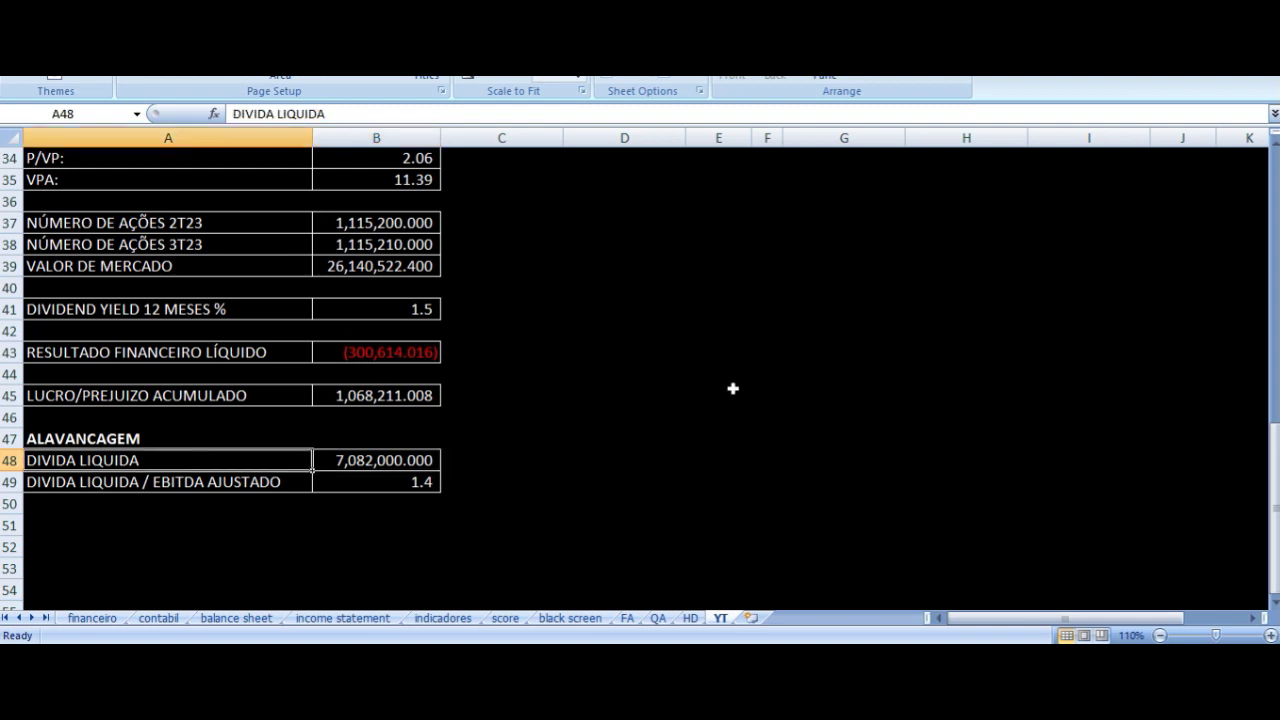
key(Down)
key(Right)
key(Left)
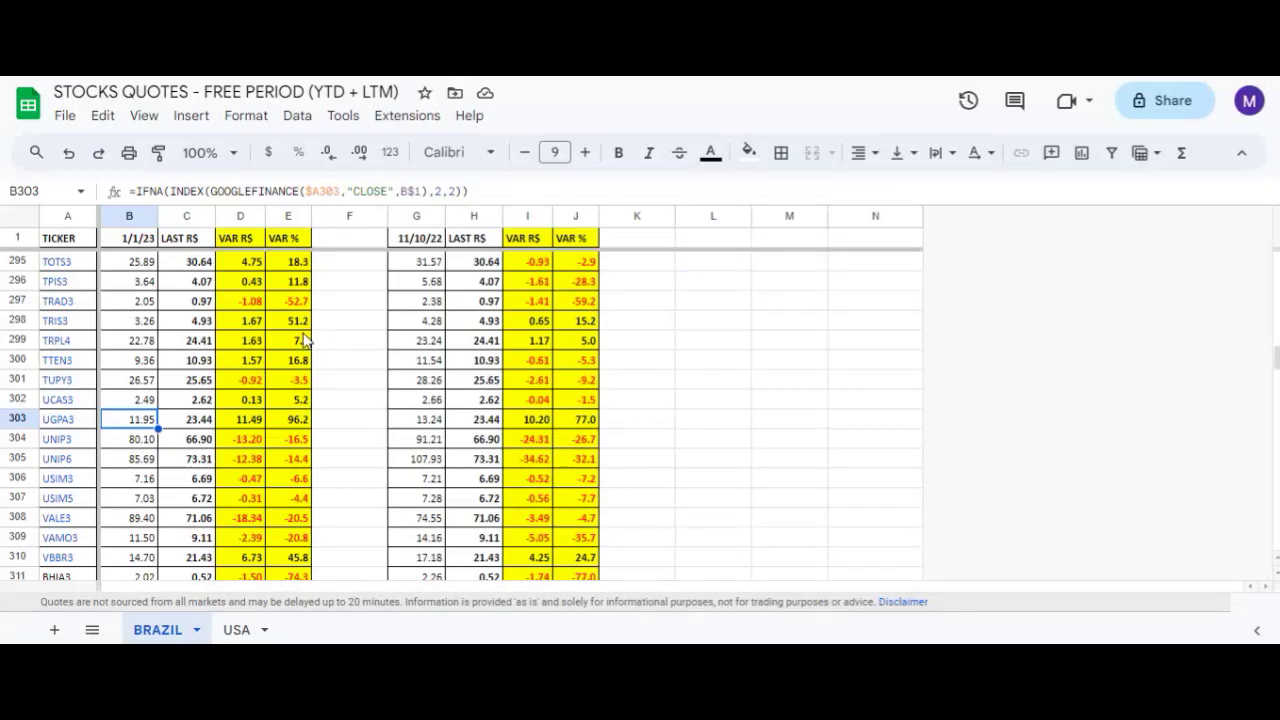
- In the STOCKS QUOTES spreadsheet in Google Sheets, examine UGPA3's price and its variation since 1/1/23 in row 303
click(250, 419)
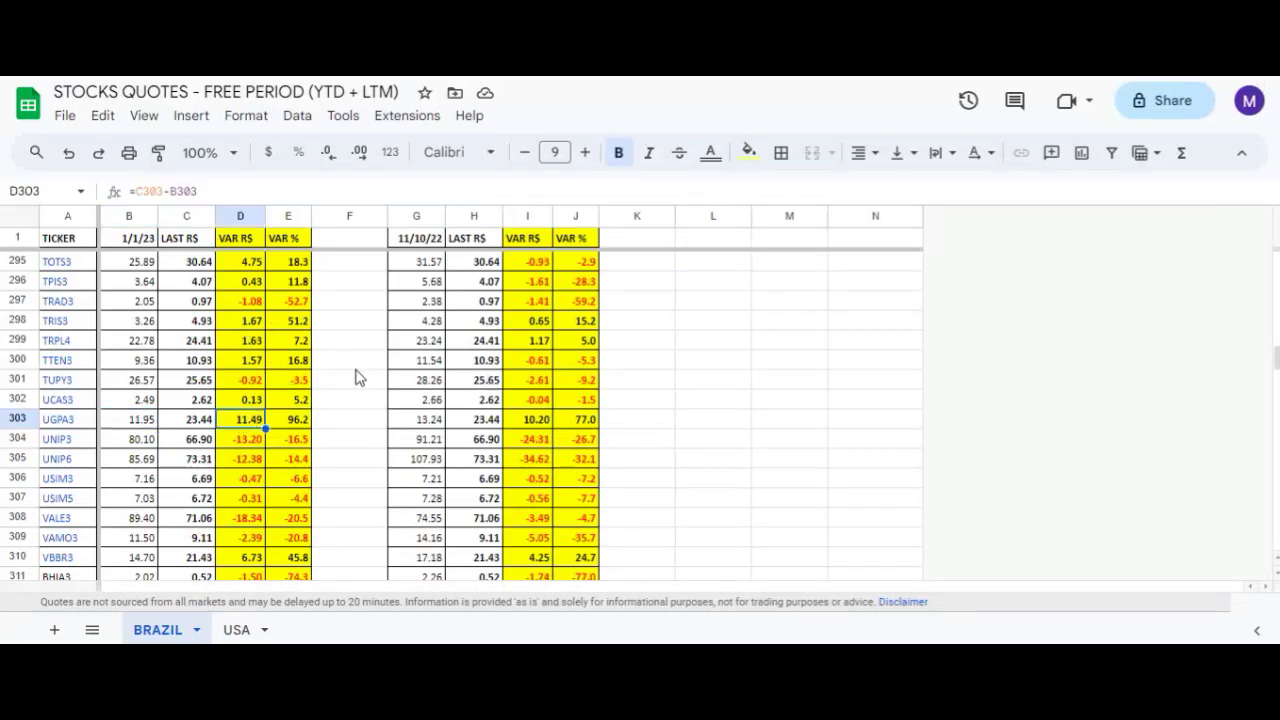
key(Left)
key(Left)
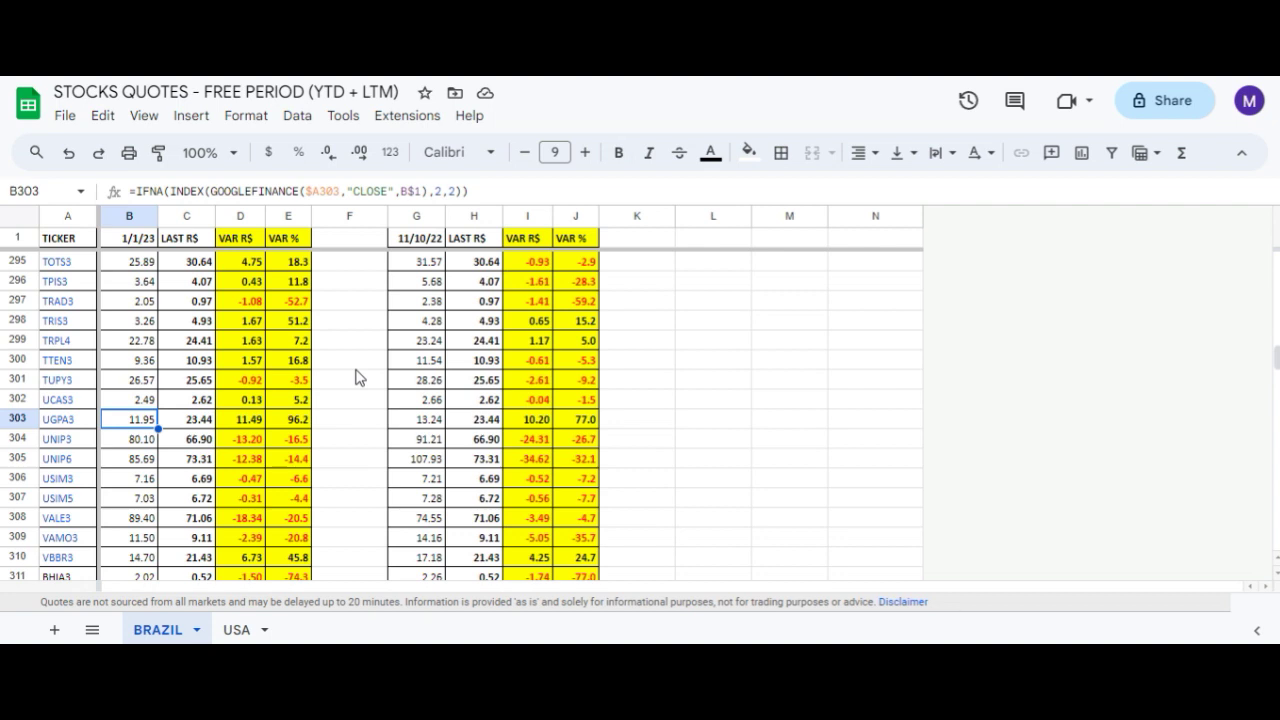
key(Right)
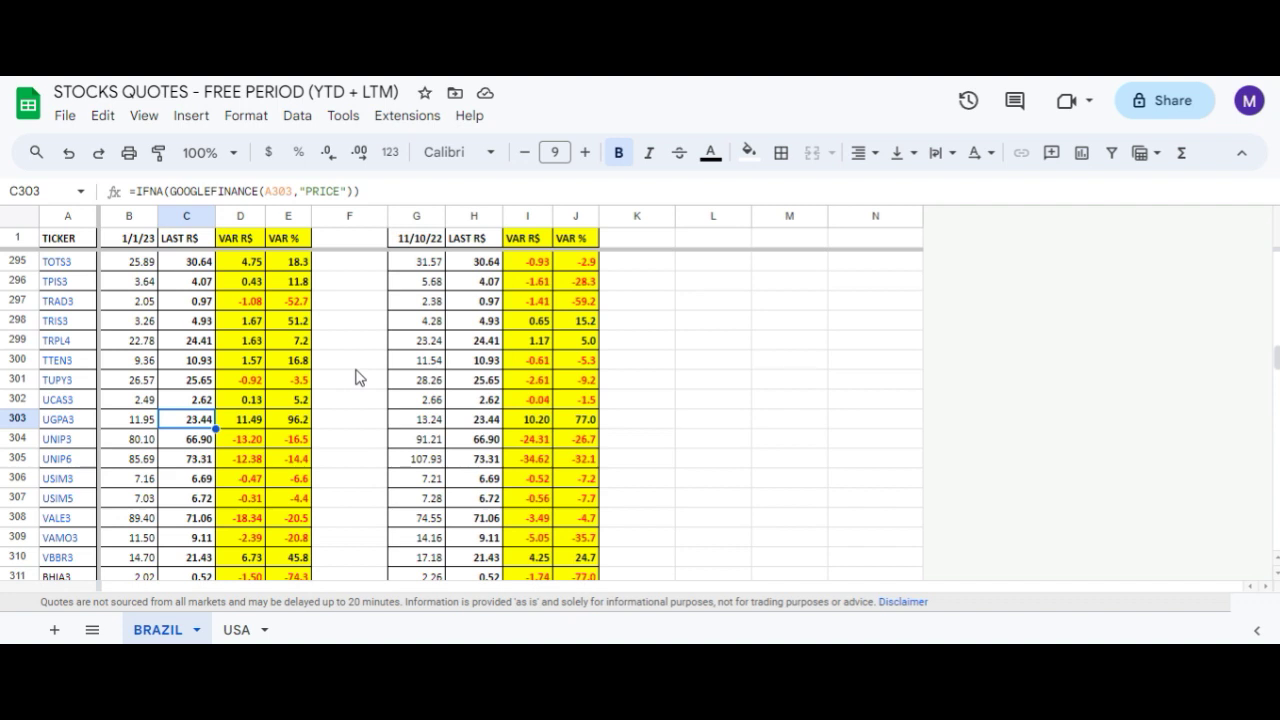
key(Right)
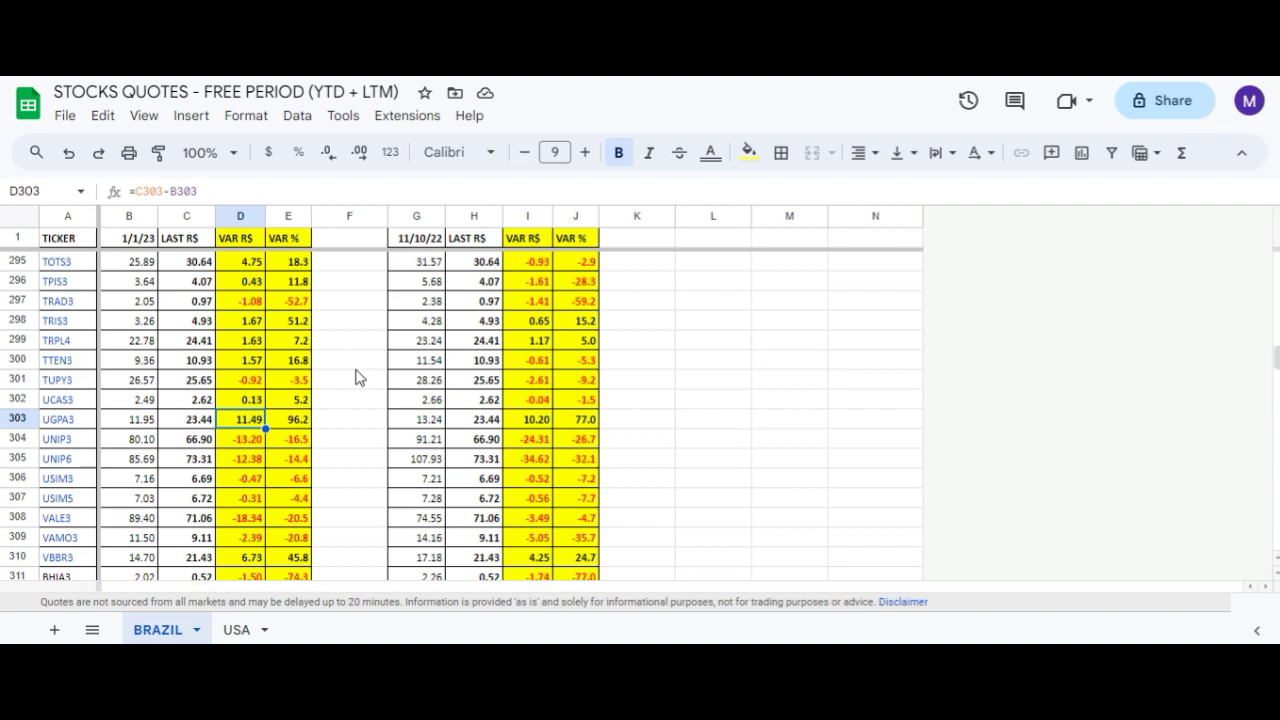
key(Right)
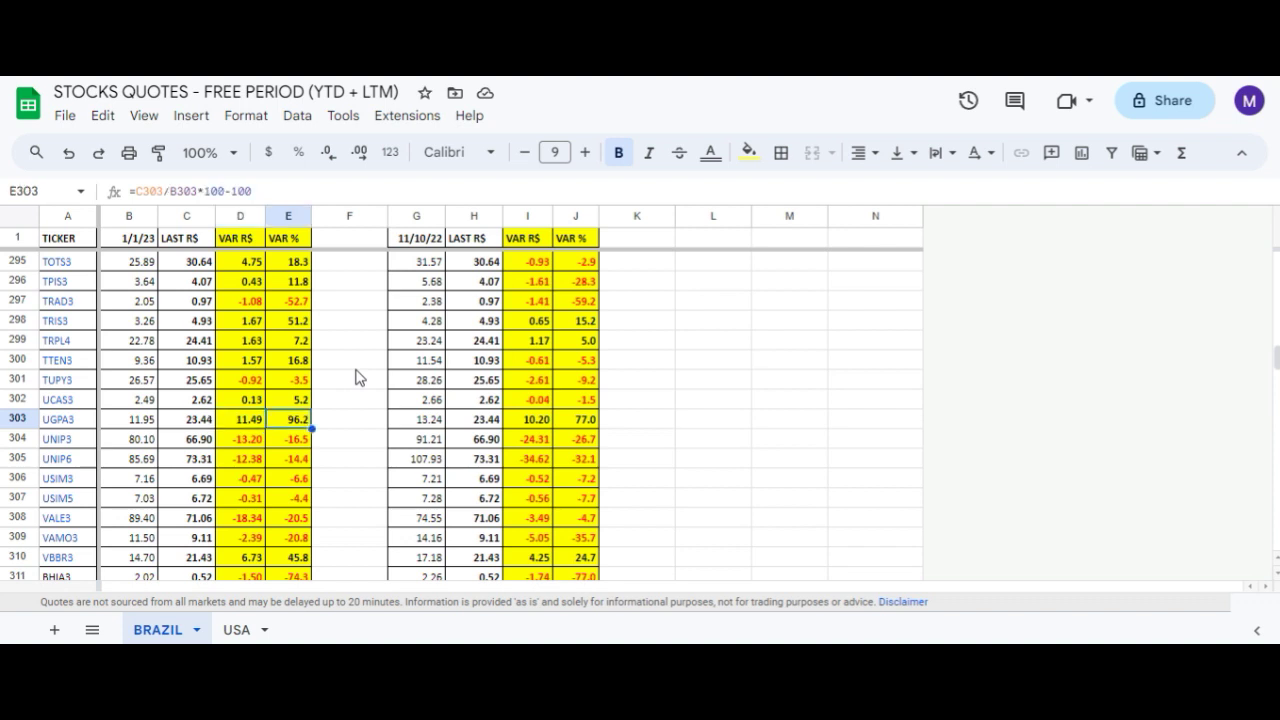
- Examine UGPA3's price variation since 11/10/22 in columns G to J of row 303
key(Right)
key(Right)
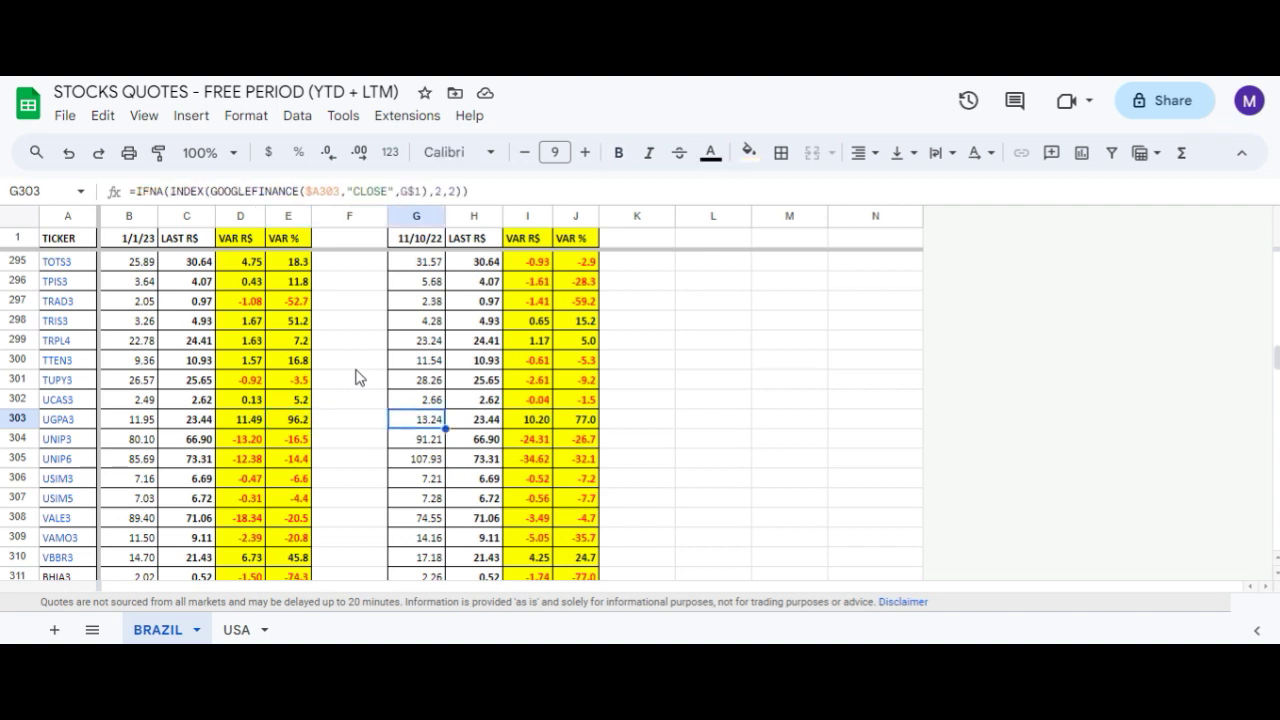
key(Right)
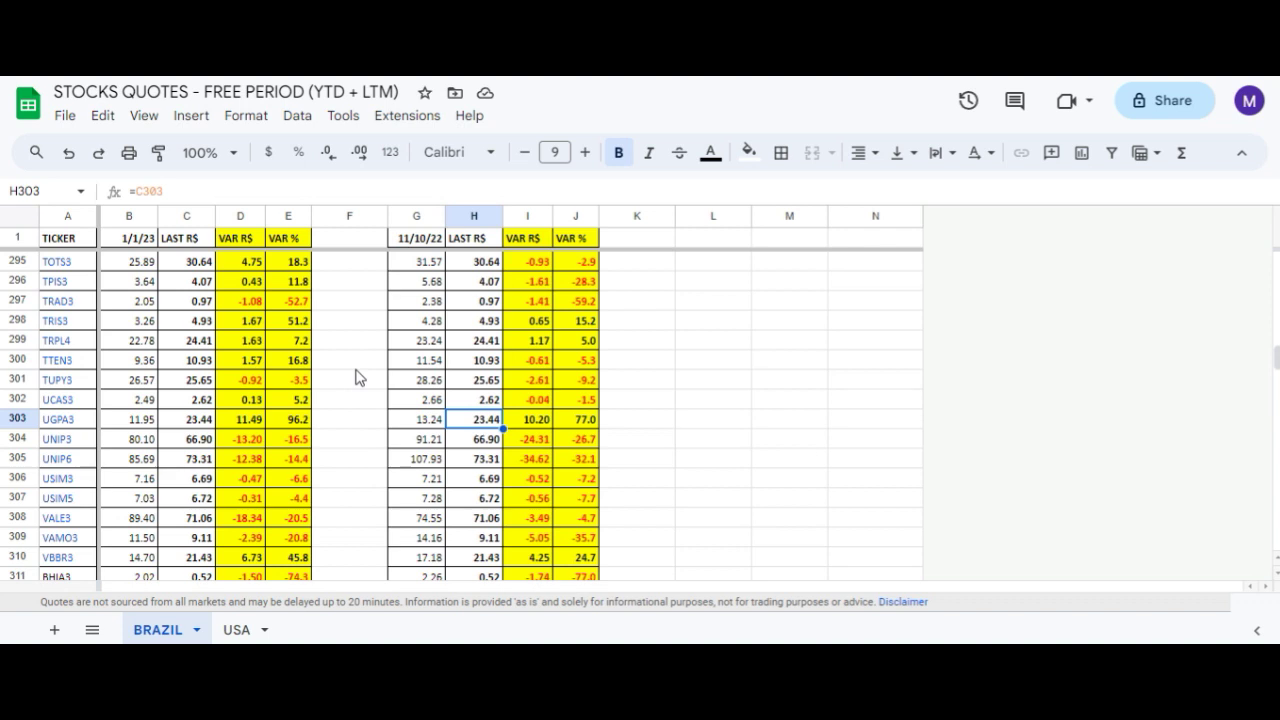
key(Right)
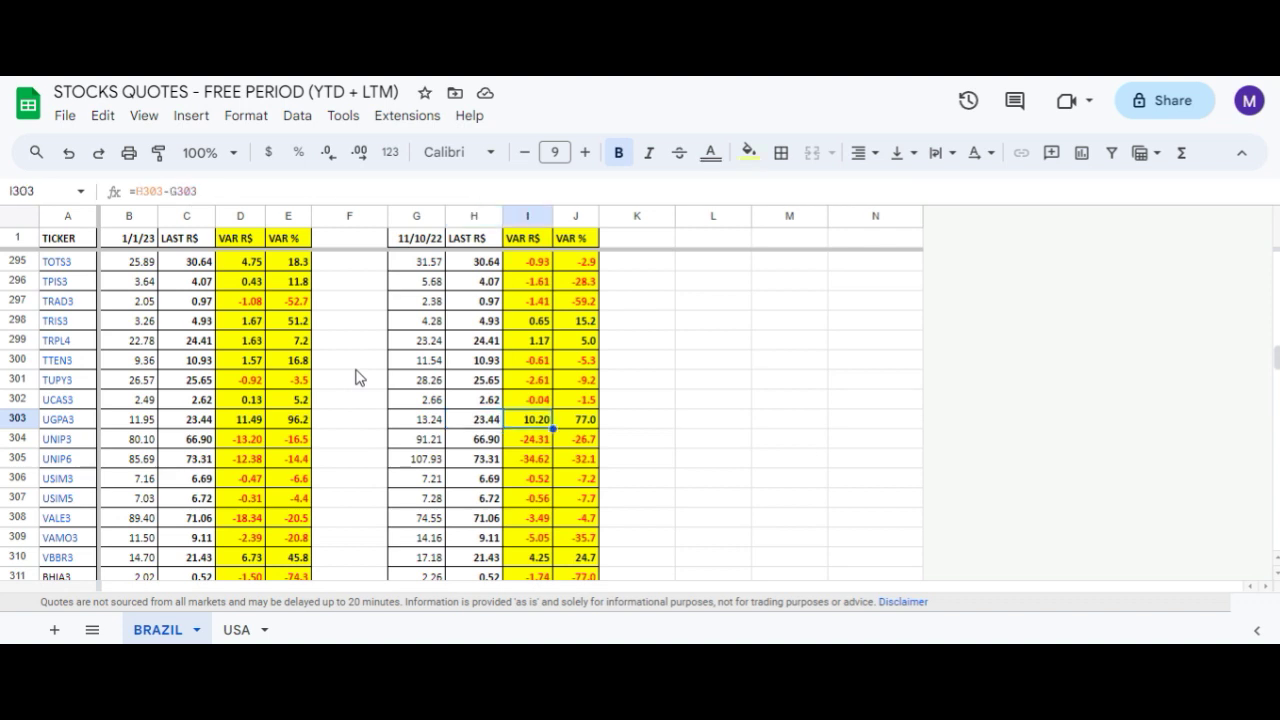
key(Right)
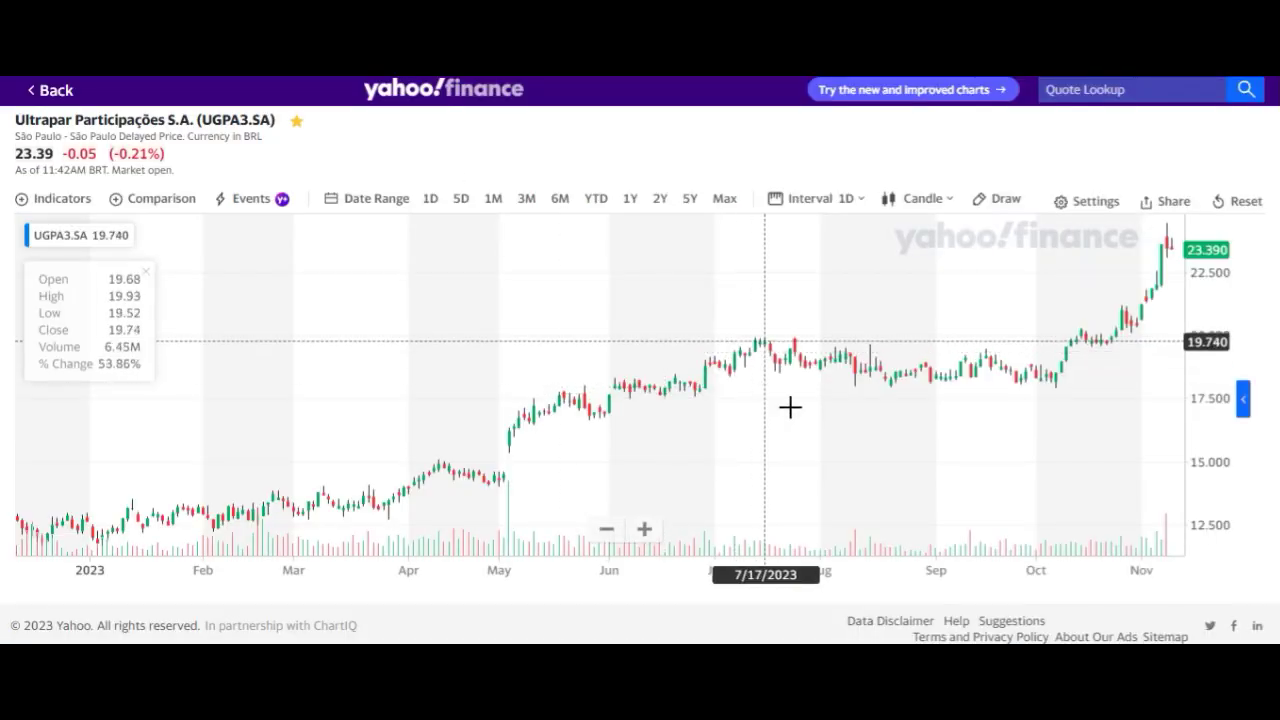
- In Yahoo Finance, examine the daily UGPA3.SA price chart from the November 2023 candles back to 2020
scroll(791, 406, up, 5)
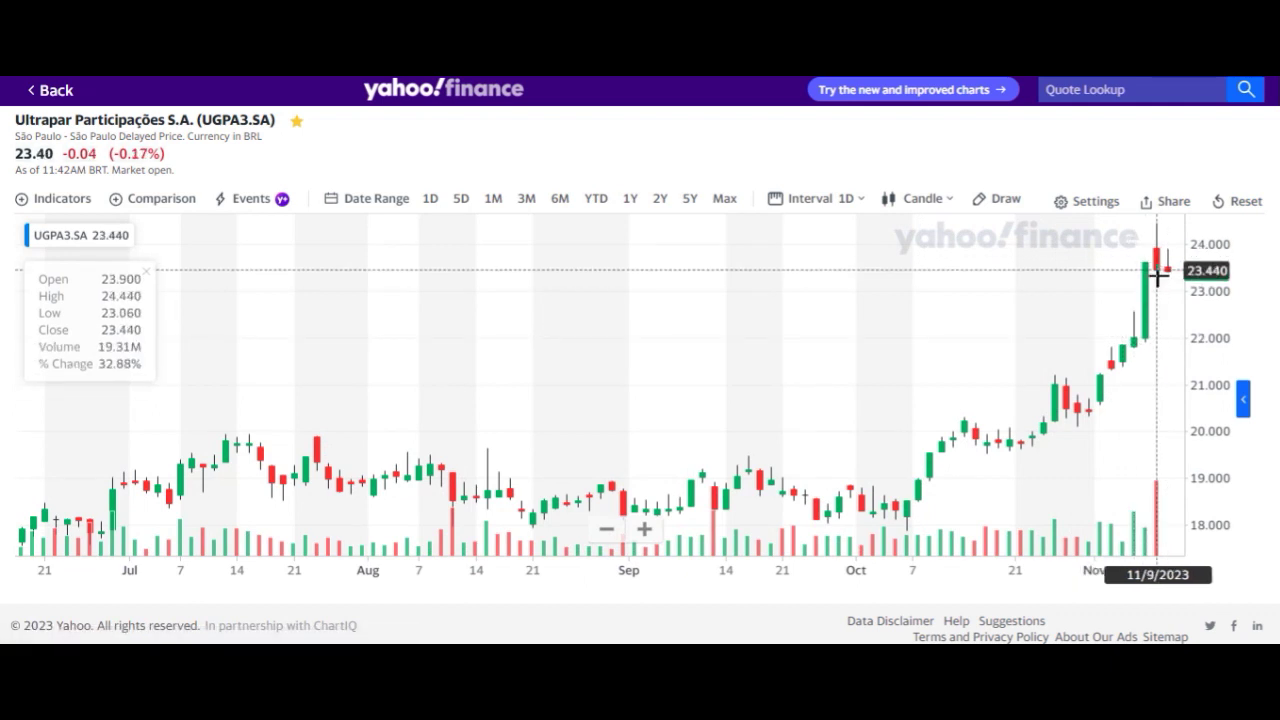
scroll(817, 400, down, 5)
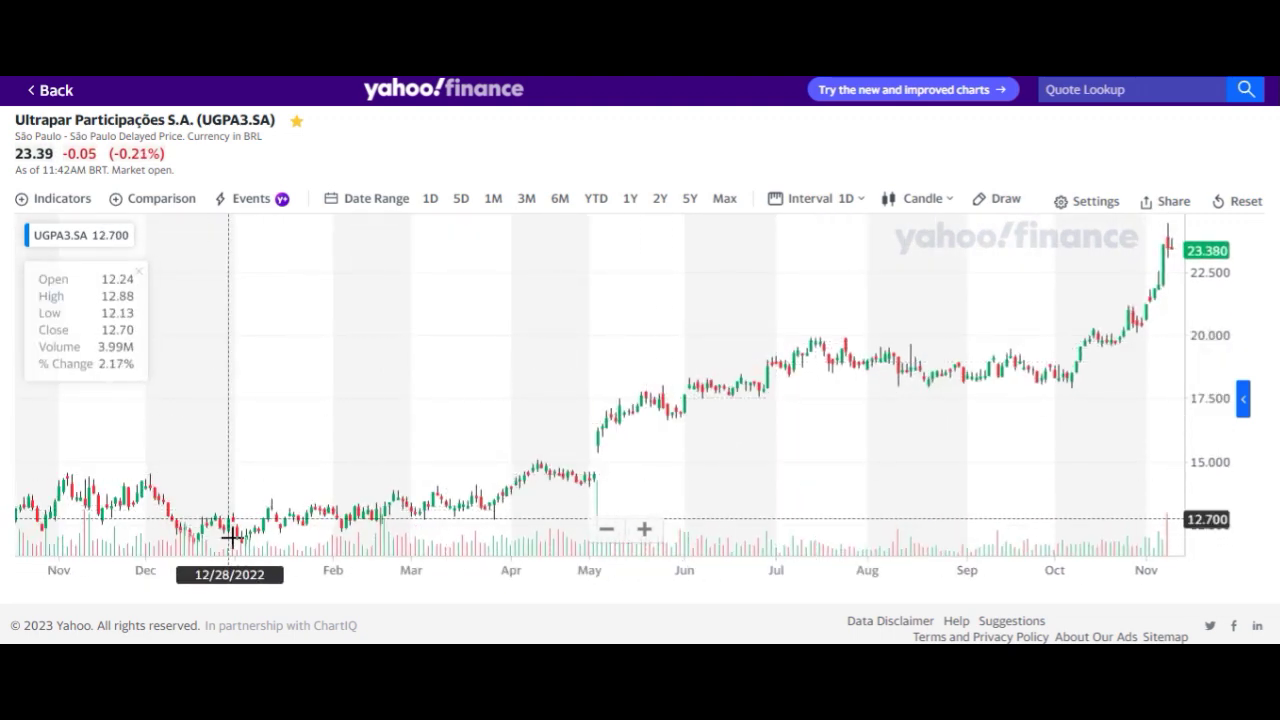
scroll(276, 428, down, 1)
scroll(280, 440, down, 5)
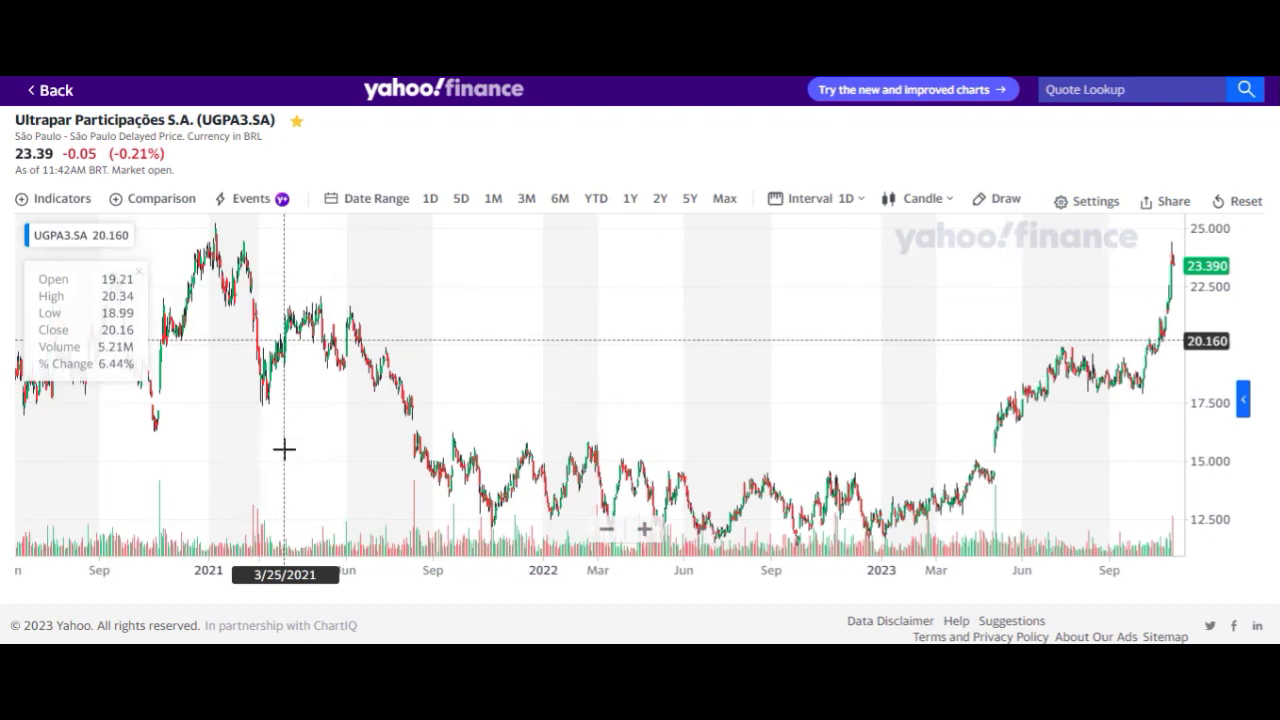
- Set the UGPA3.SA chart interval to 1M and examine the monthly price history from 2013 to 2023
click(808, 200)
click(814, 540)
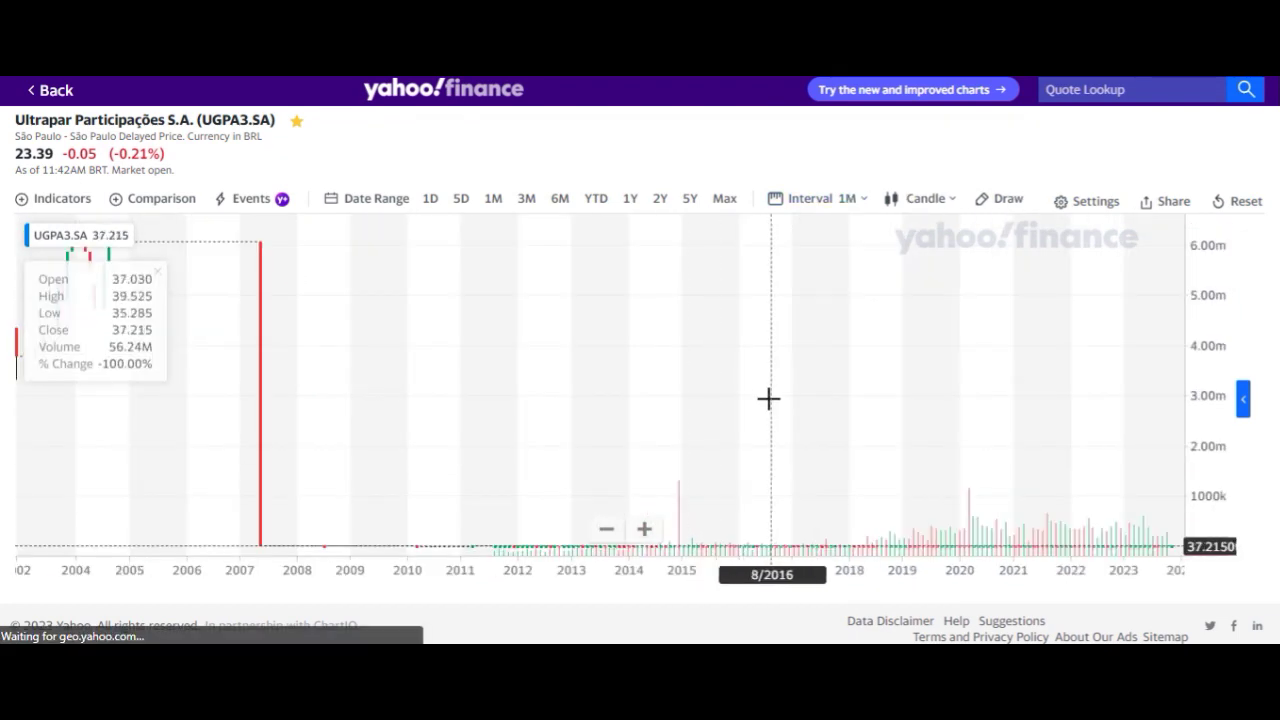
scroll(549, 340, up, 3)
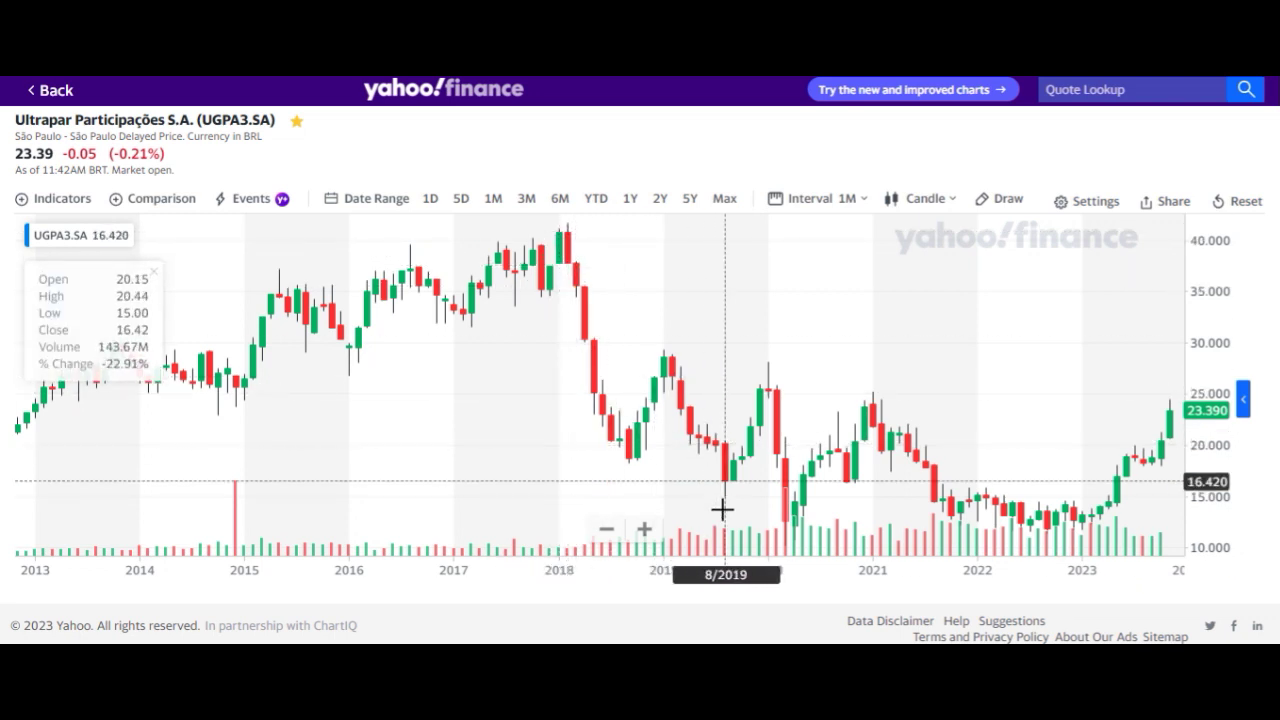
- Switch back to the Excel workbook and open the HD sheet at the 2013 net revenue in row 51
key(alt+Tab)
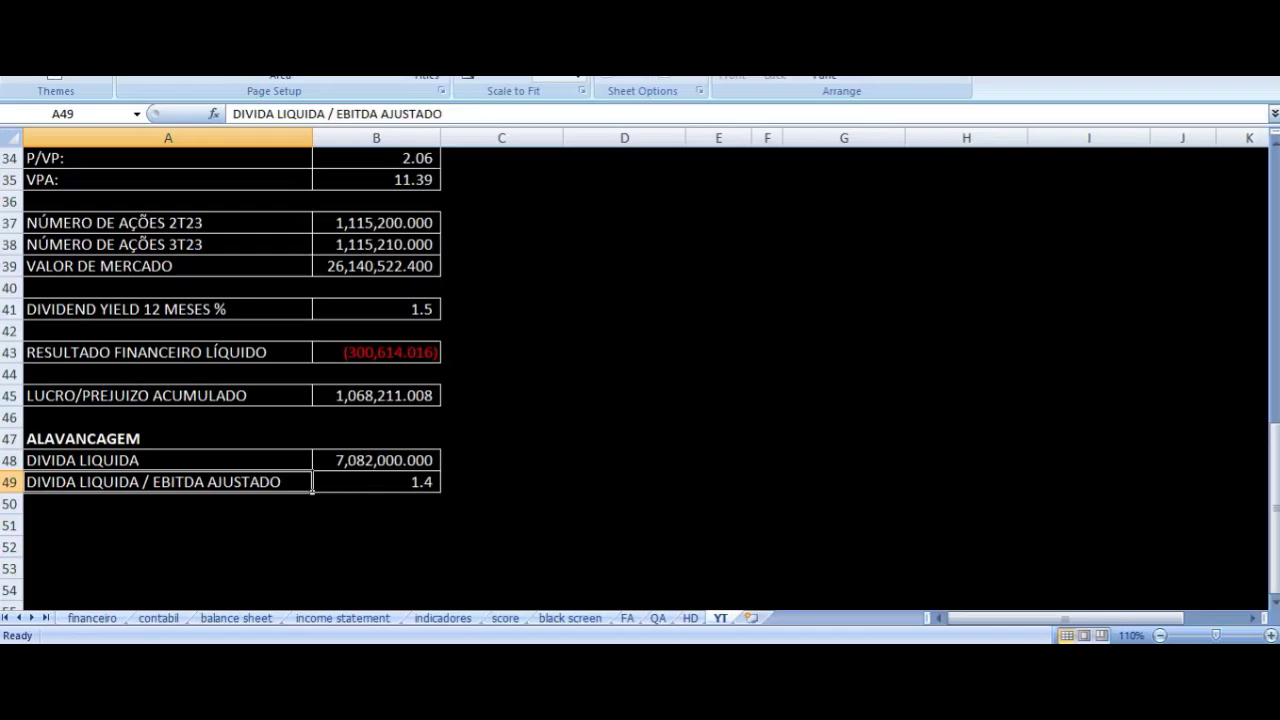
click(690, 618)
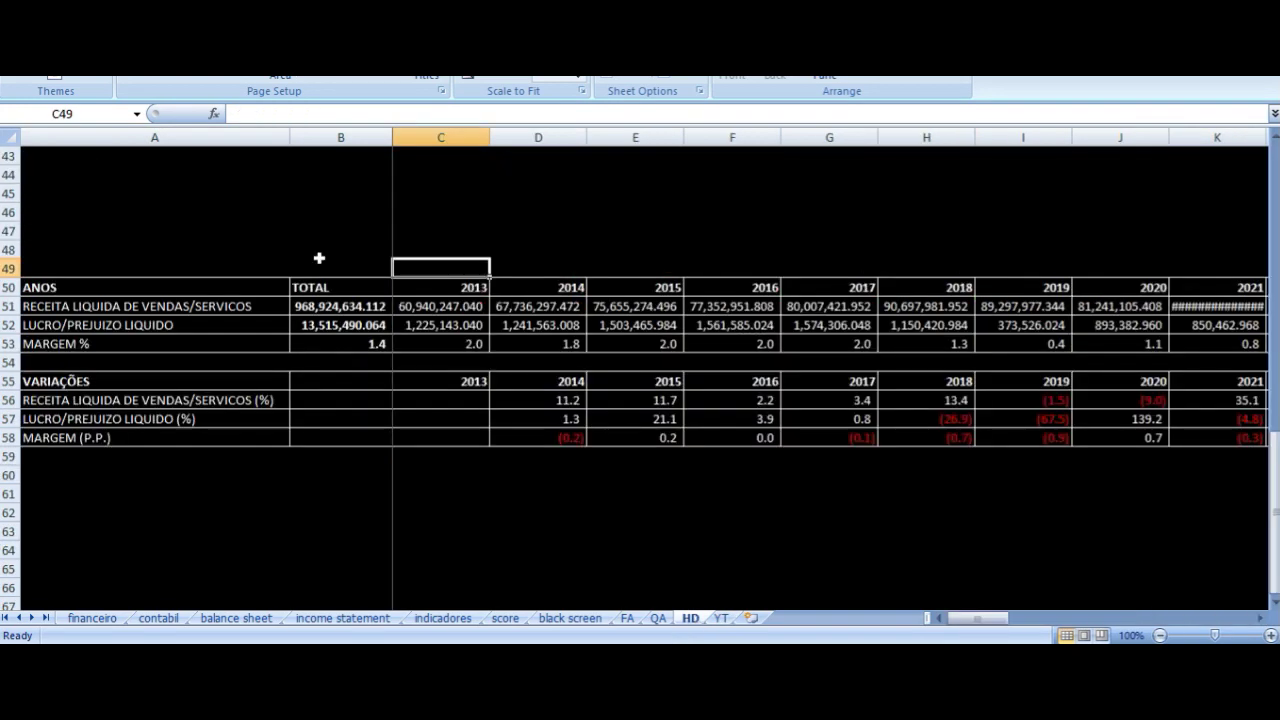
key(Down)
key(Down)
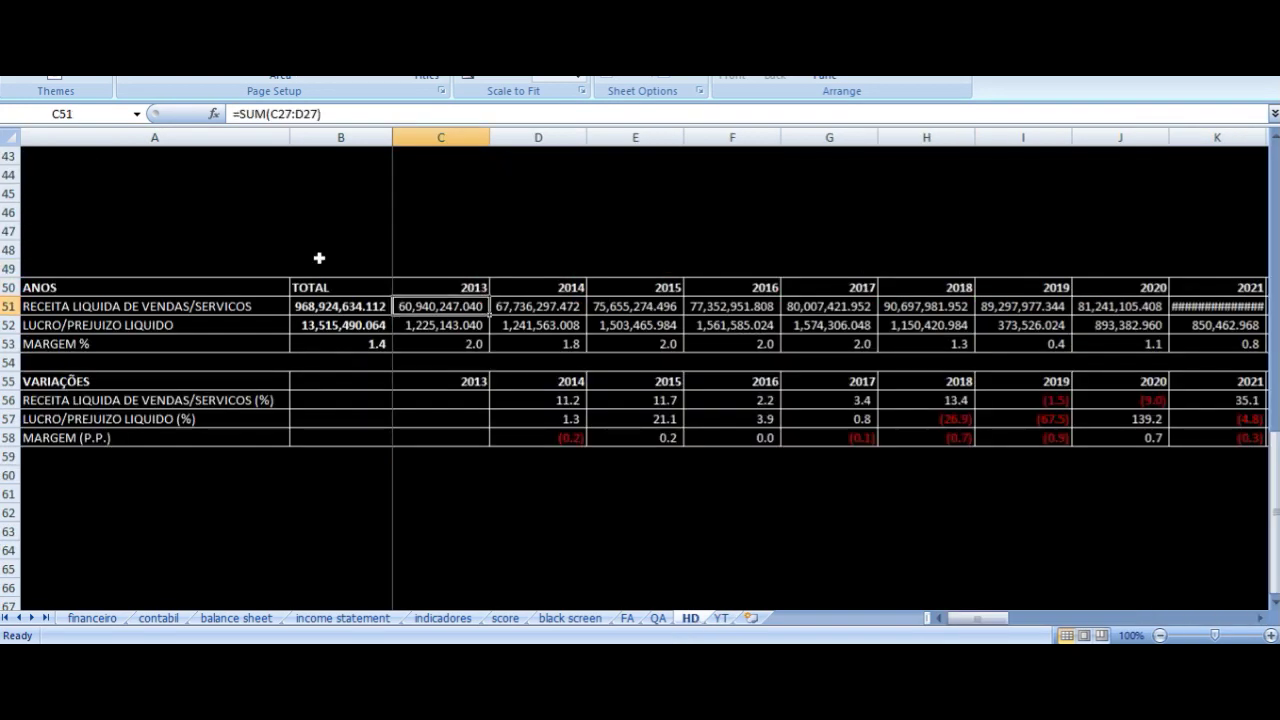
- Examine the annual net revenue from 2013 to 2019 in row 51 of the HD sheet
key(Right)
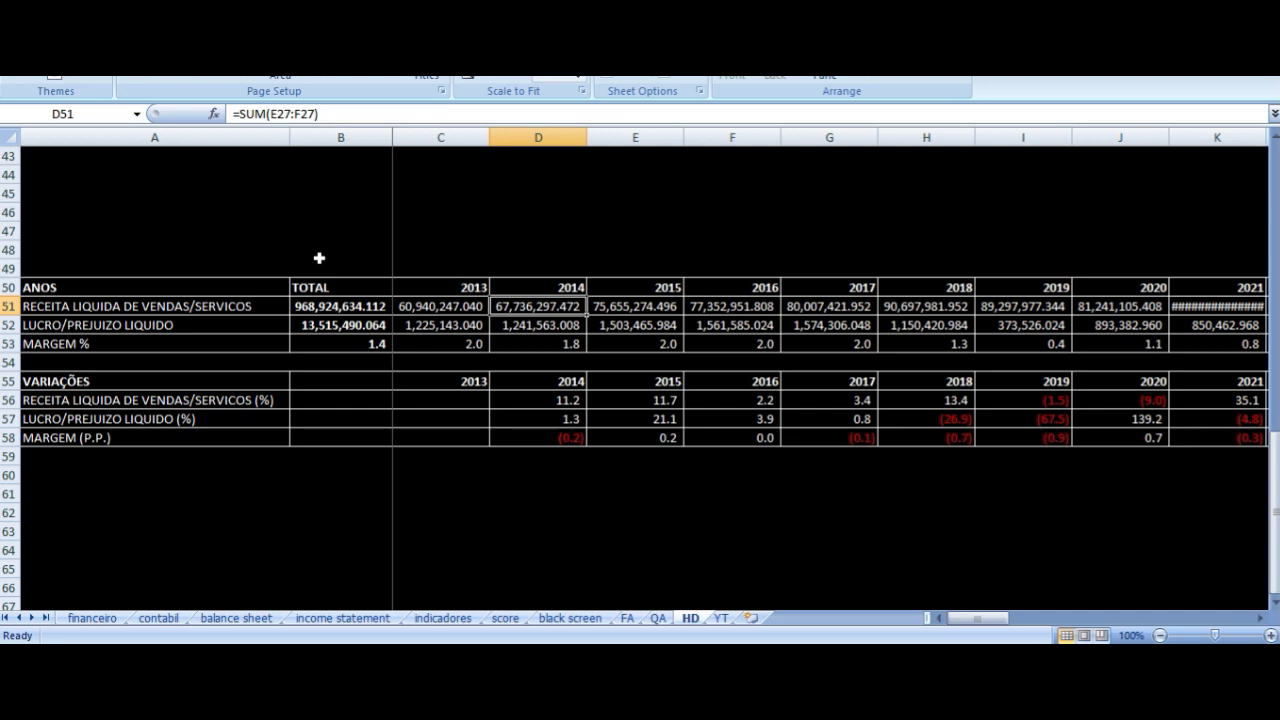
key(Left)
key(Right)
key(Right)
key(Right)
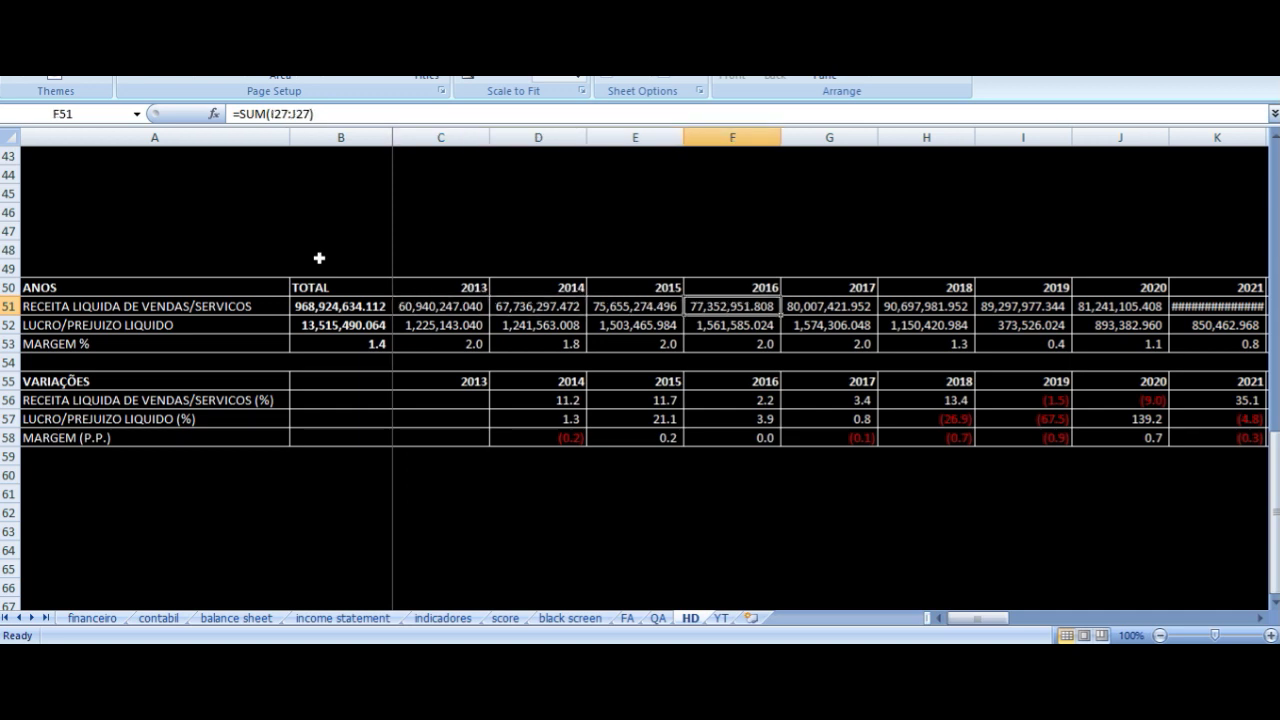
key(Right)
key(Right)
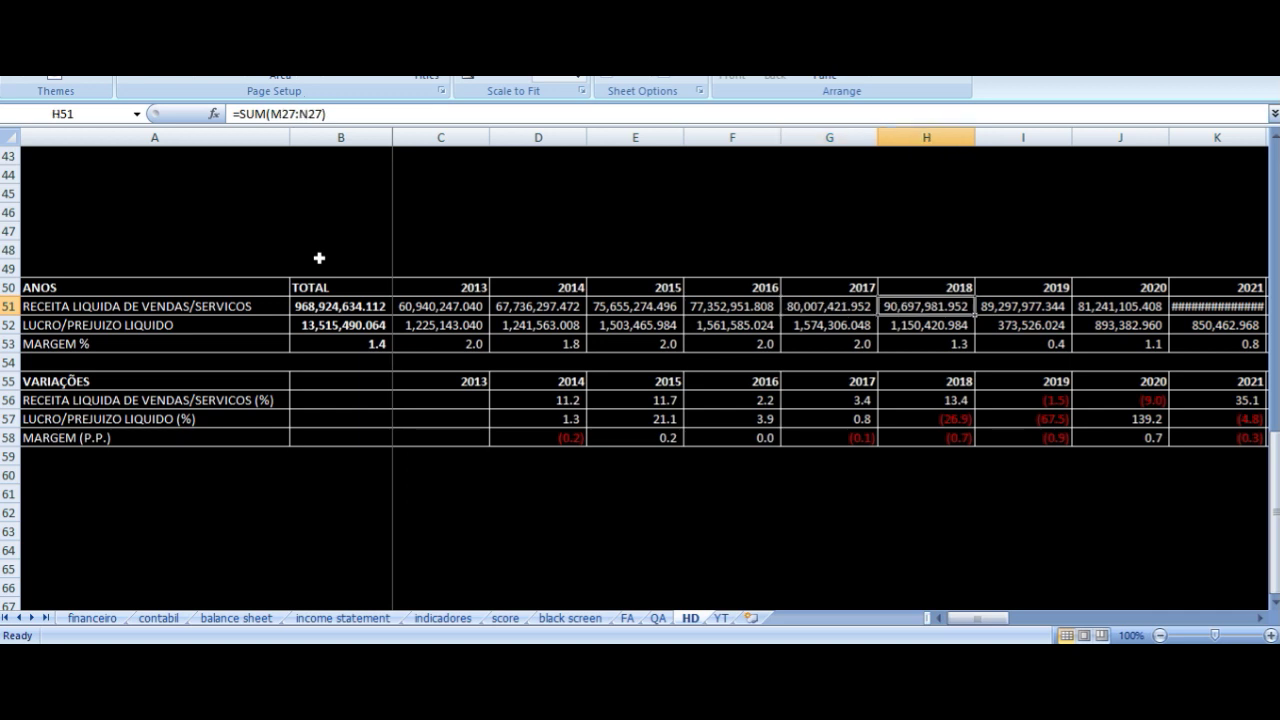
key(Right)
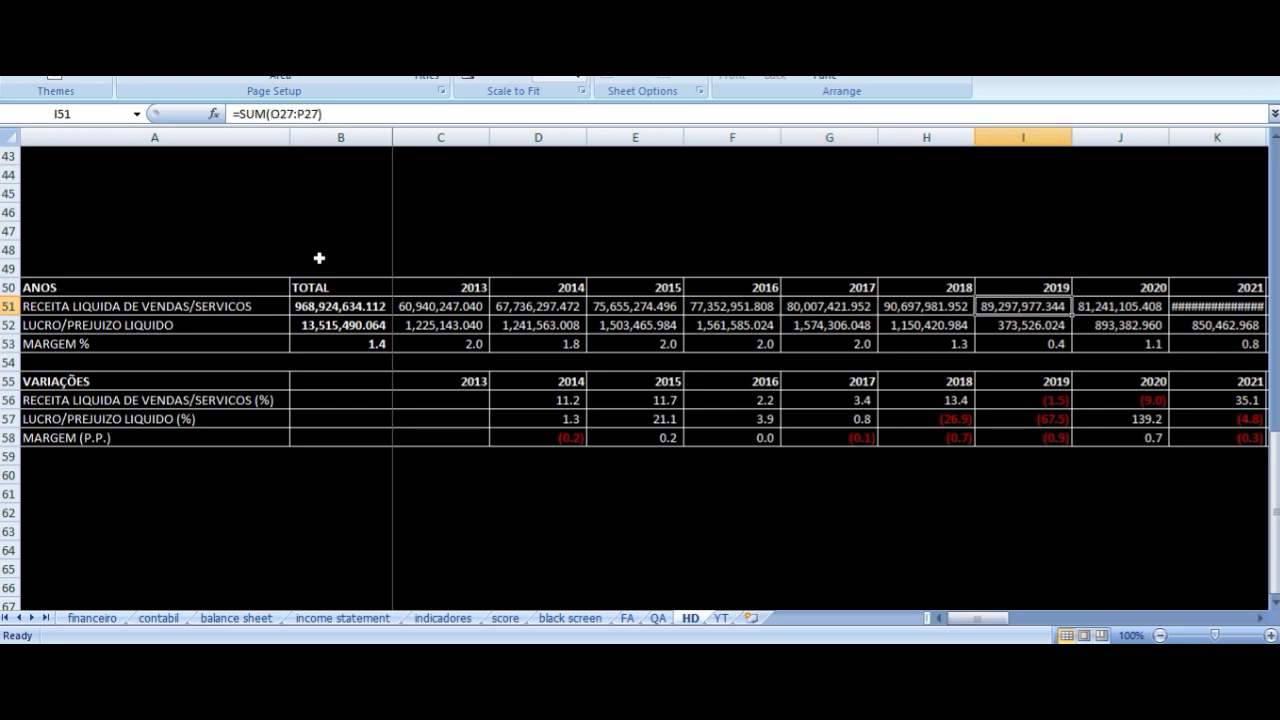
- Examine the 2019 net revenue and net profit variations in I56 and I57 against the annual figures in column I
key(Down)
key(Down)
key(Down)
key(Down)
key(Down)
key(Up)
key(Up)
key(Up)
key(Up)
key(Up)
key(Down)
key(Down)
key(Down)
key(Down)
key(Down)
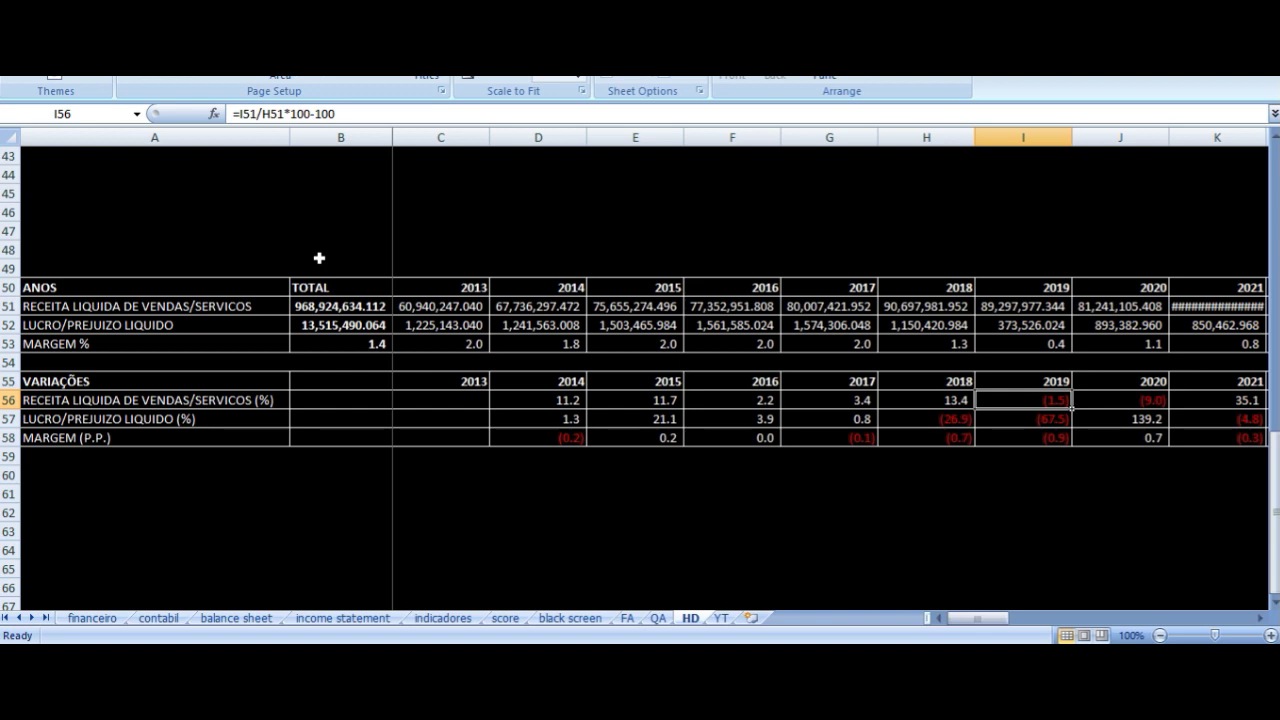
key(Down)
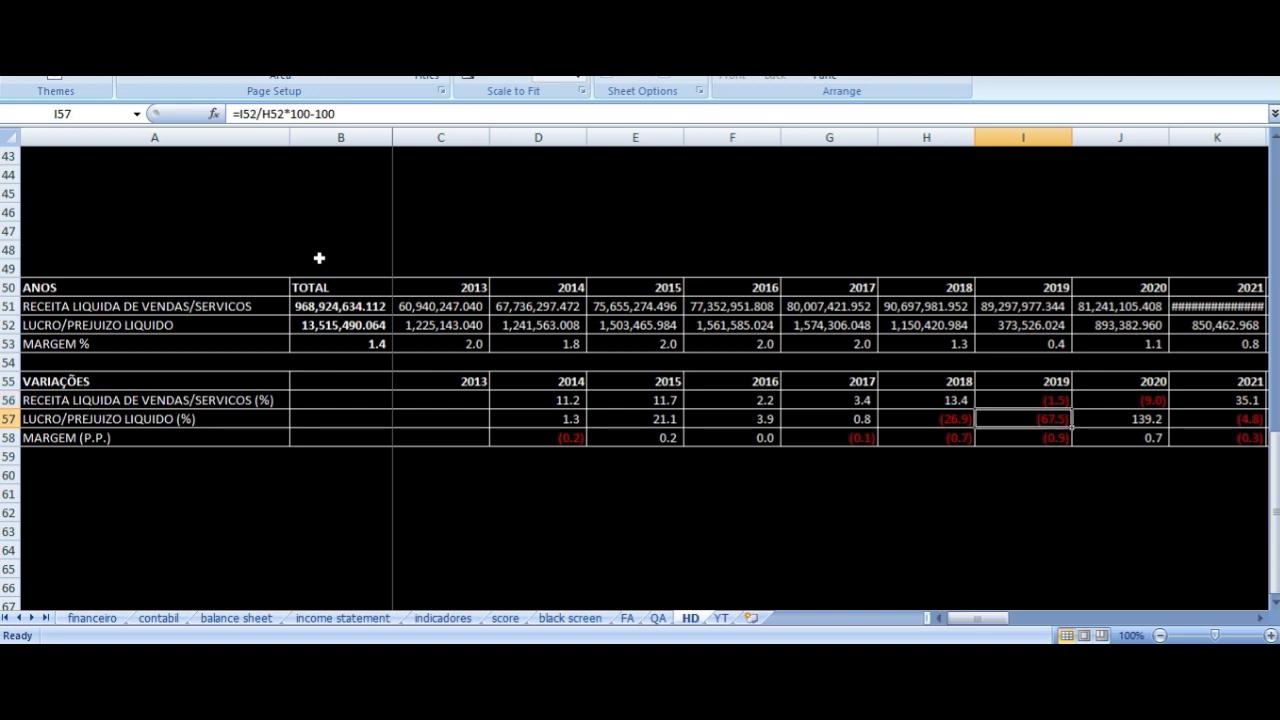
key(Up)
key(Up)
key(Up)
key(Up)
key(Up)
key(Up)
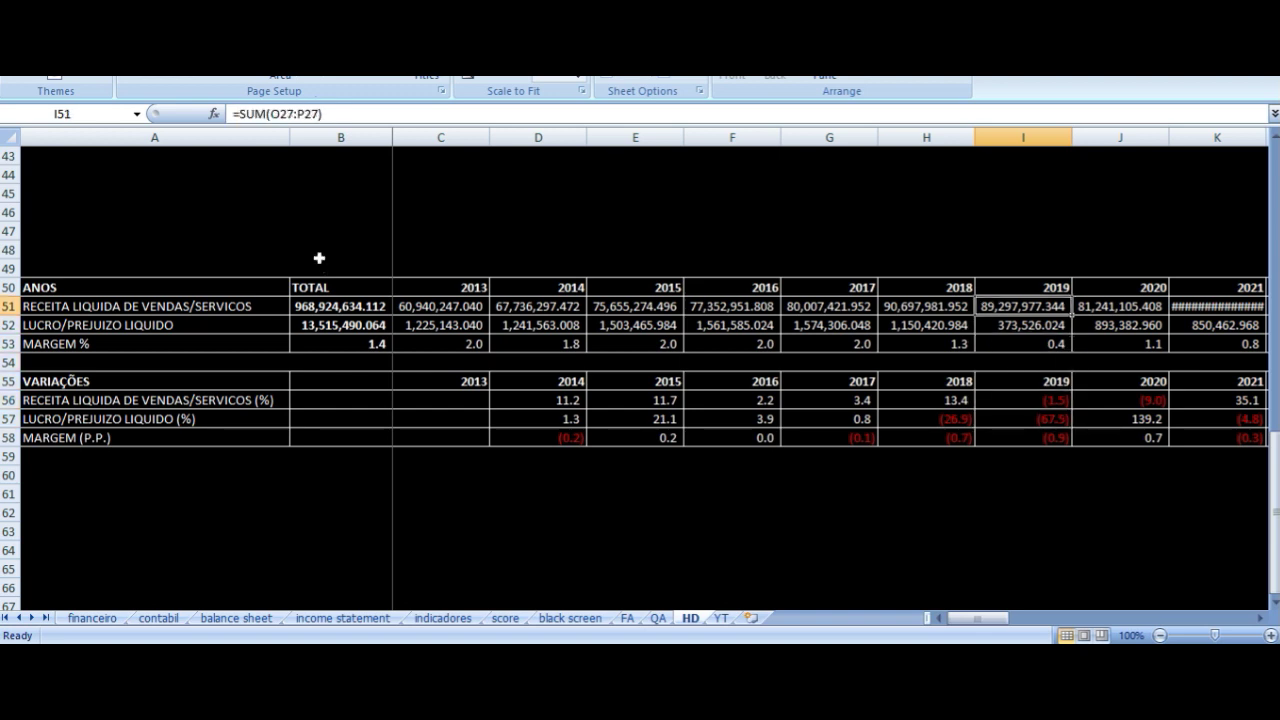
- Check the monthly UGPA3.SA chart around 2019 in Yahoo Finance and, back in Excel, compare the 2018 and 2019 net revenue and profit
key(Right)
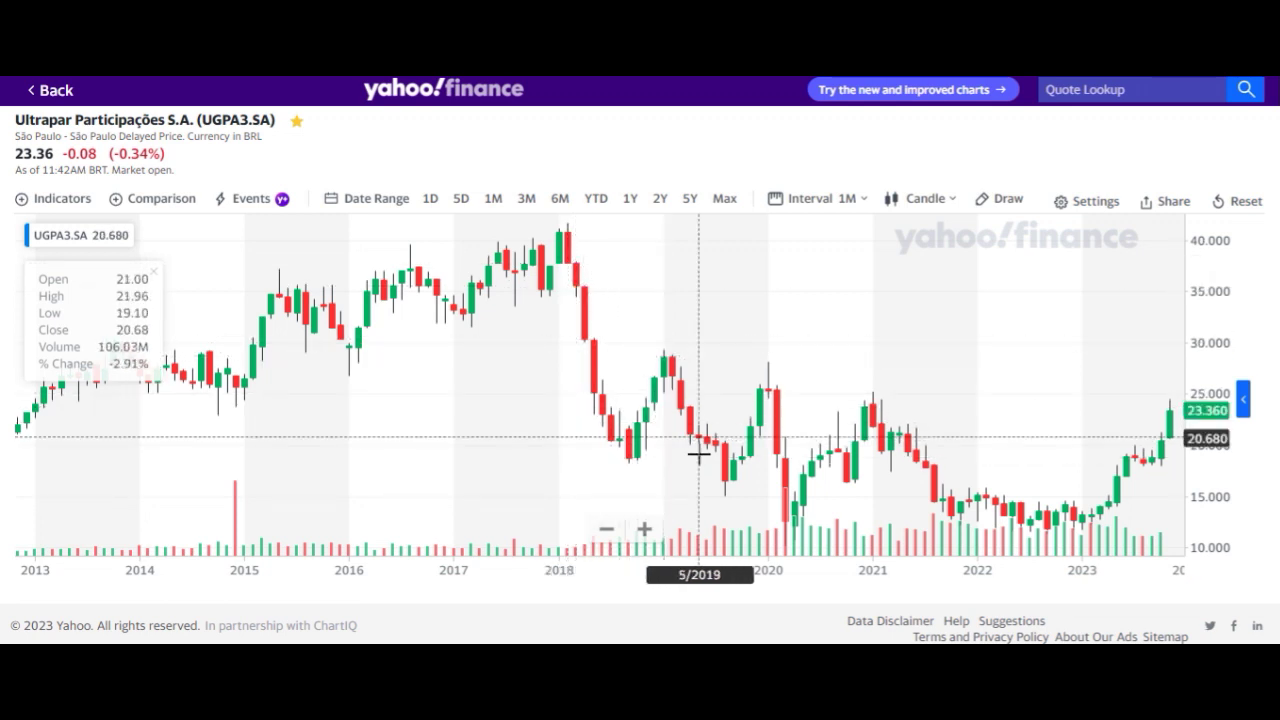
key(alt+Tab)
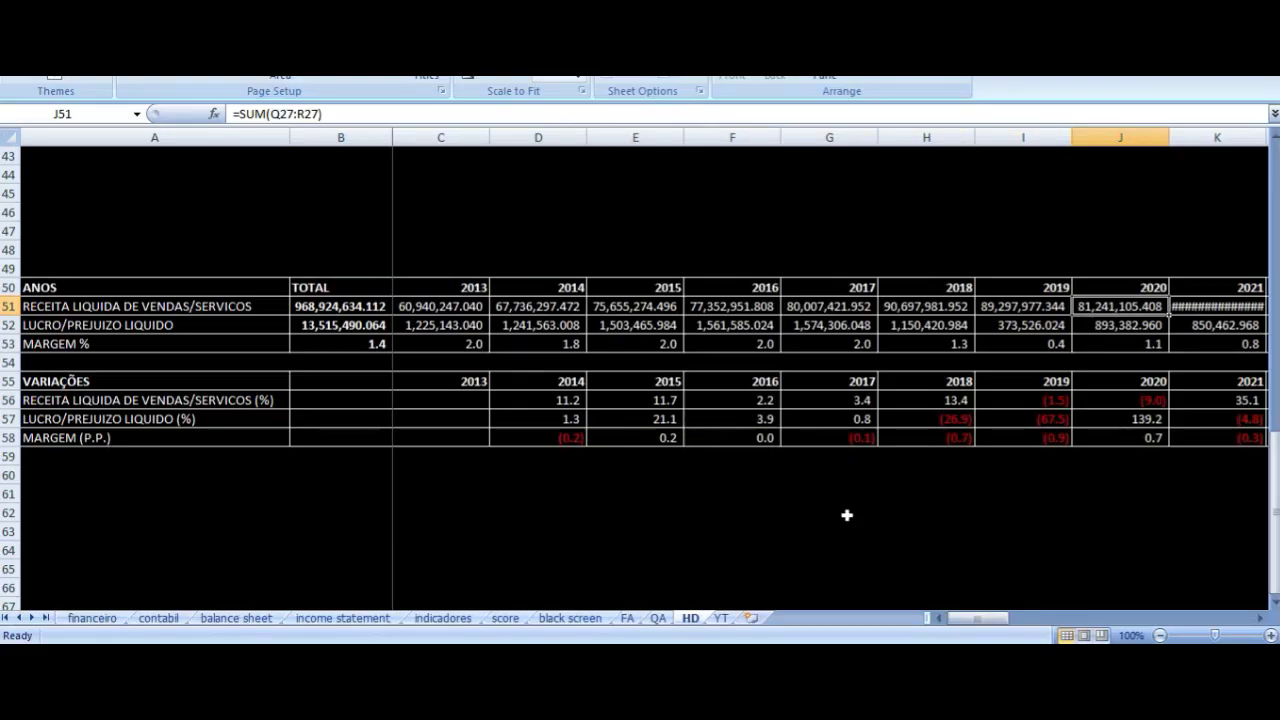
click(946, 322)
key(Up)
key(Right)
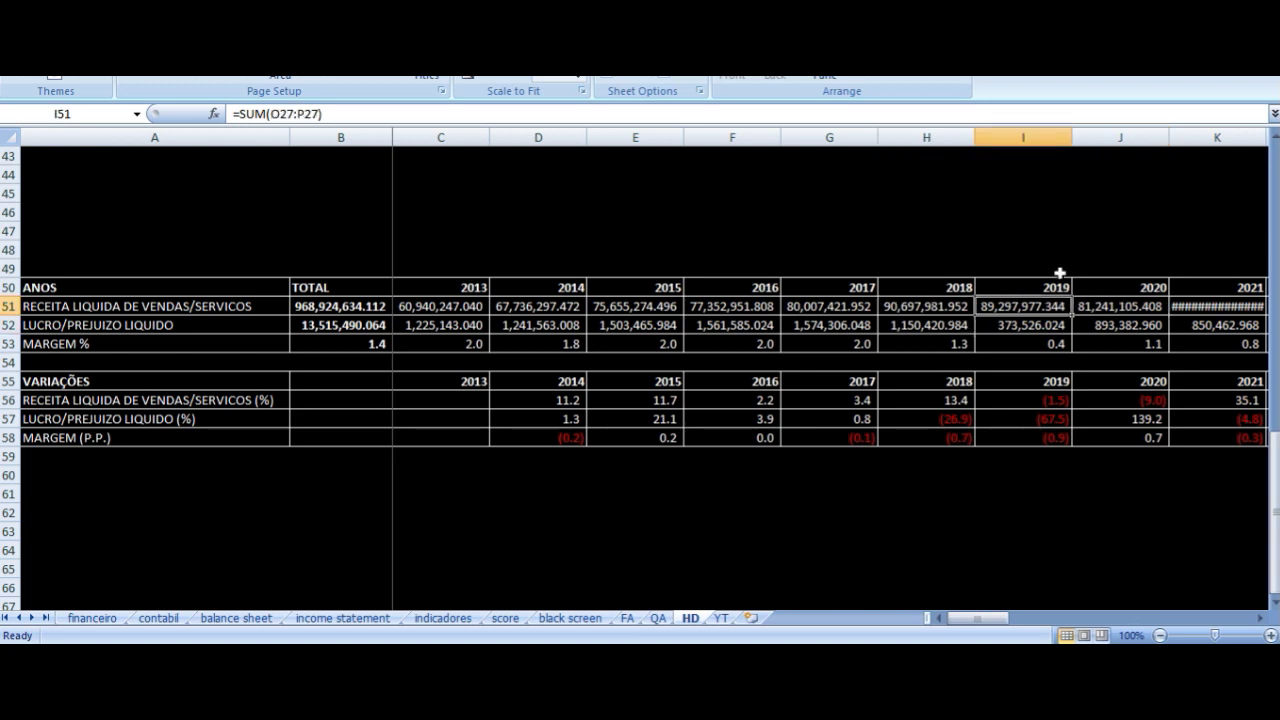
key(Down)
key(Left)
key(Right)
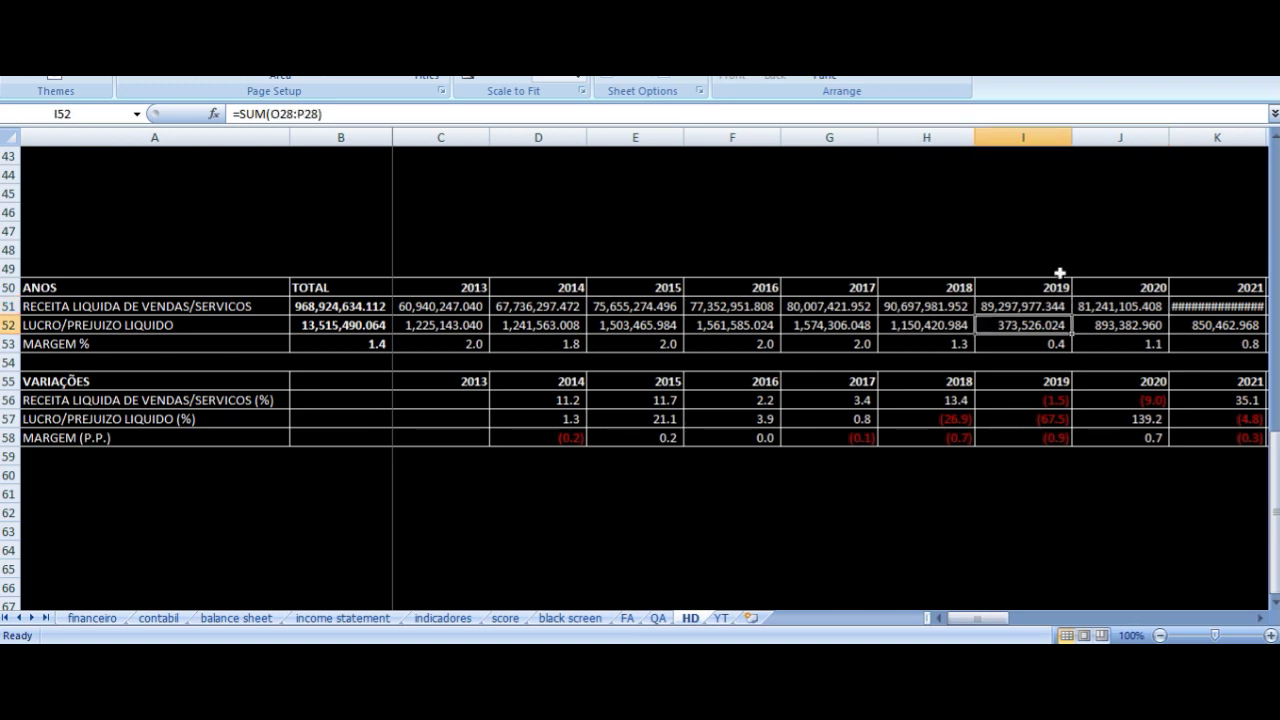
- Examine the 2020 net revenue, net profit and margin in J51 to J53 against 2019
key(Right)
key(Up)
key(Left)
key(Right)
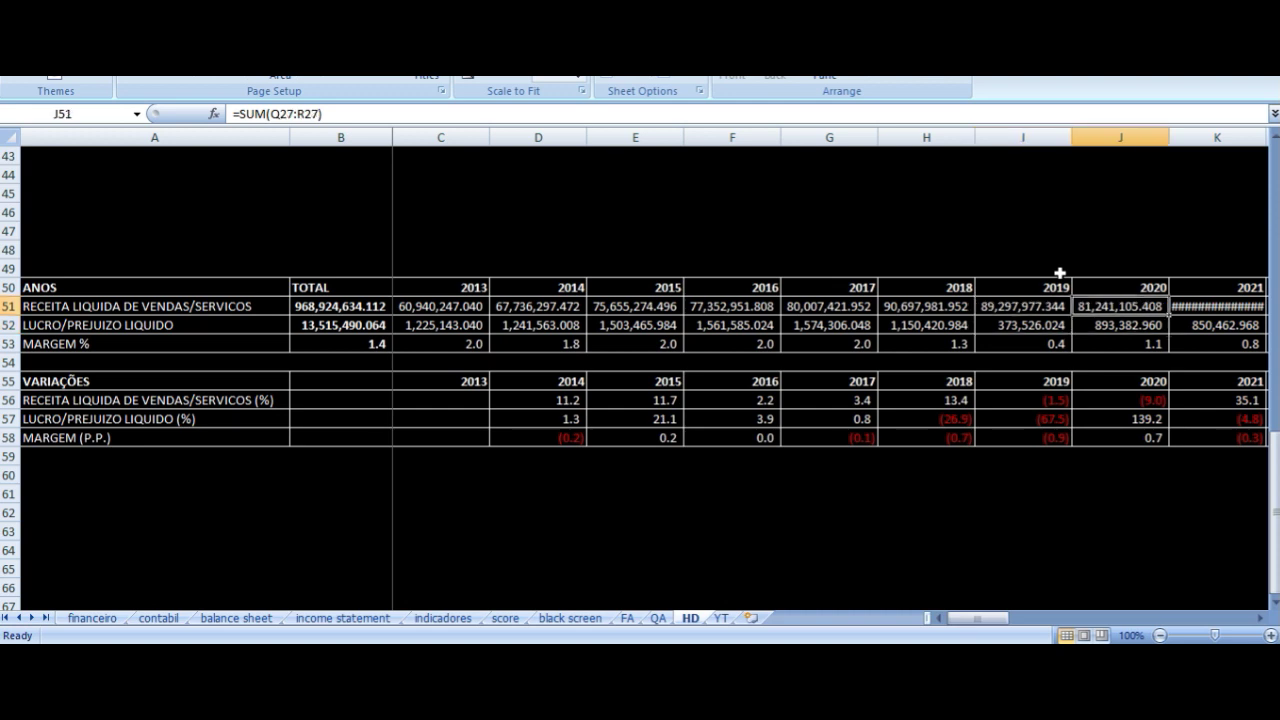
key(Down)
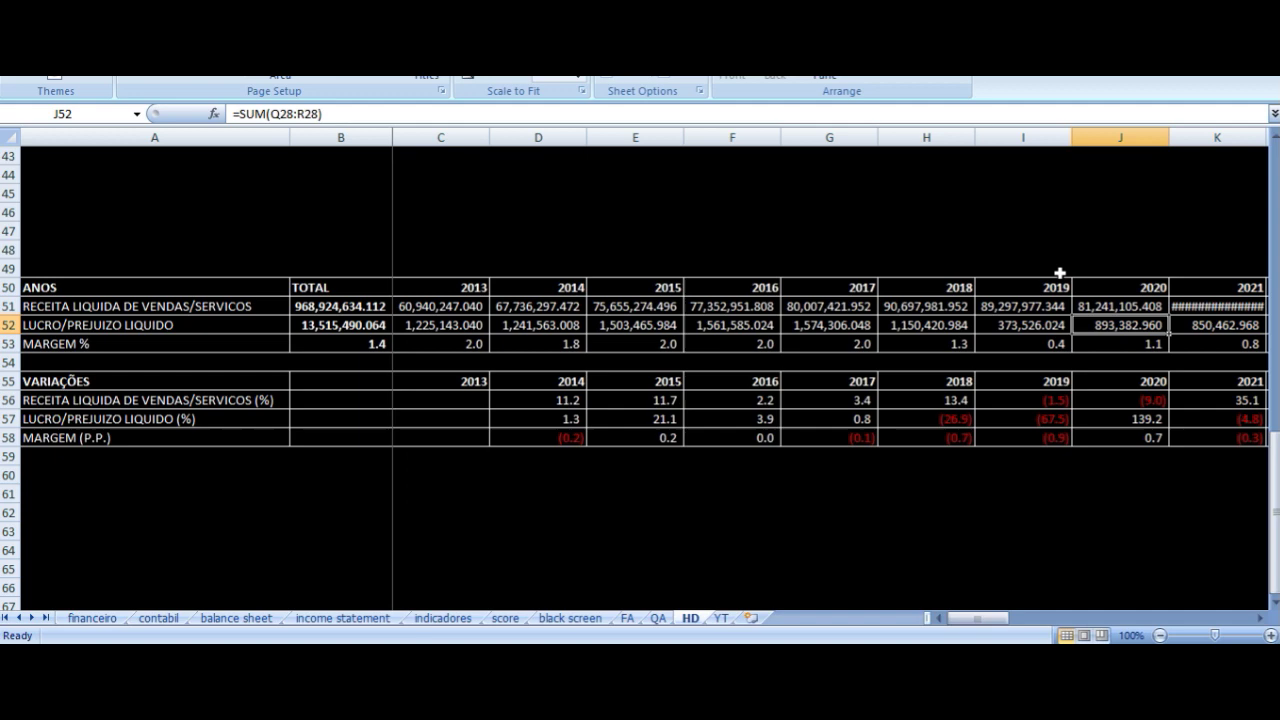
key(Down)
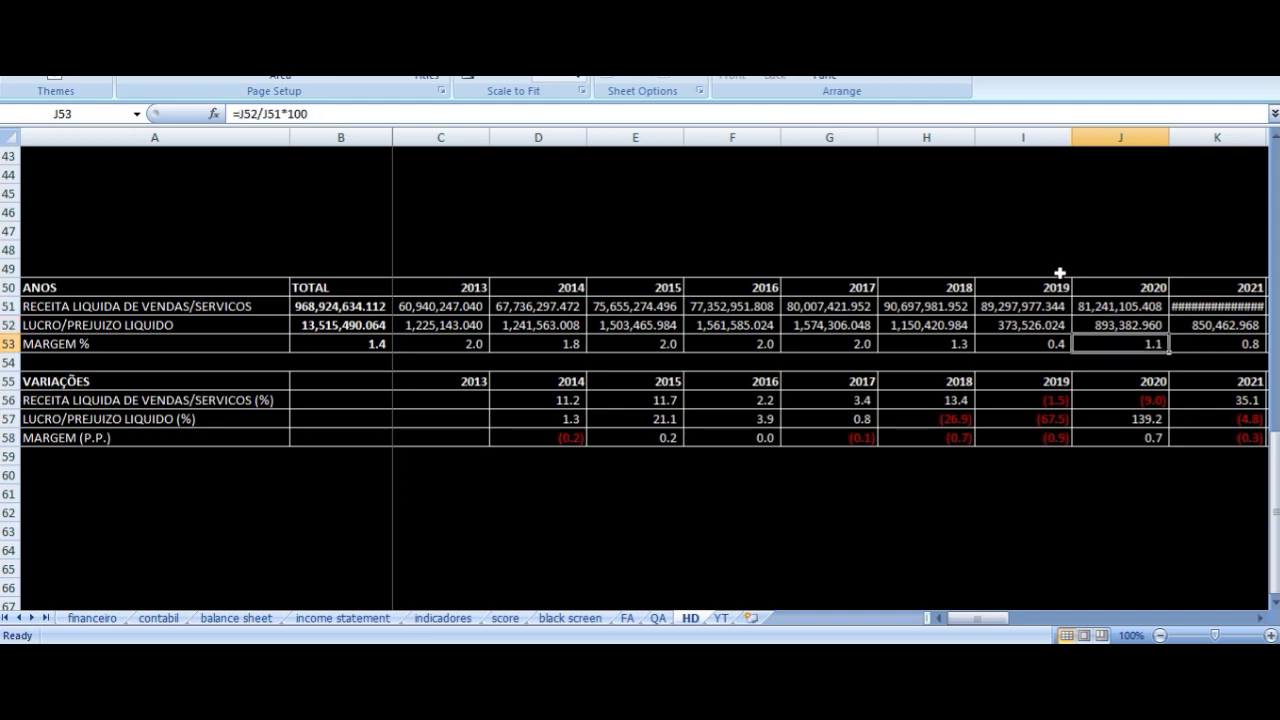
- Autofit the widths of columns K and L, which hold the 2021 and 2022 figures
key(Right)
key(Right)
key(Right)
key(Right)
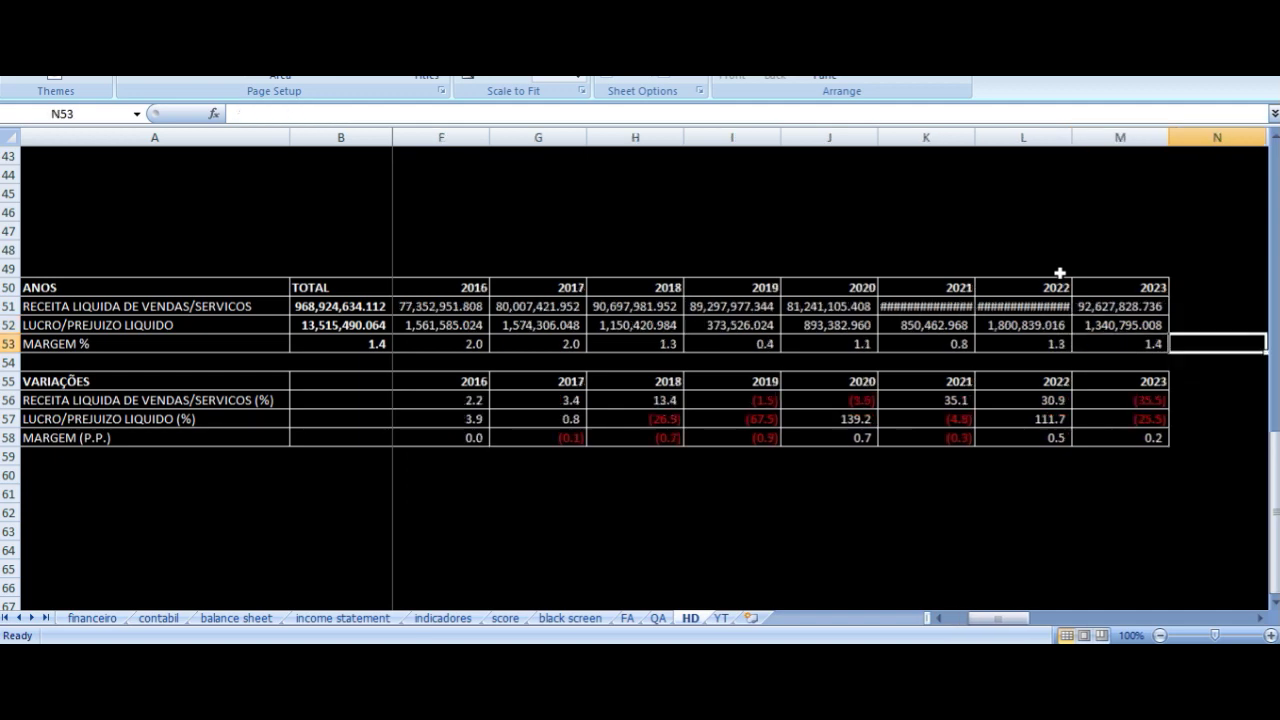
double_click(974, 136)
double_click(1080, 142)
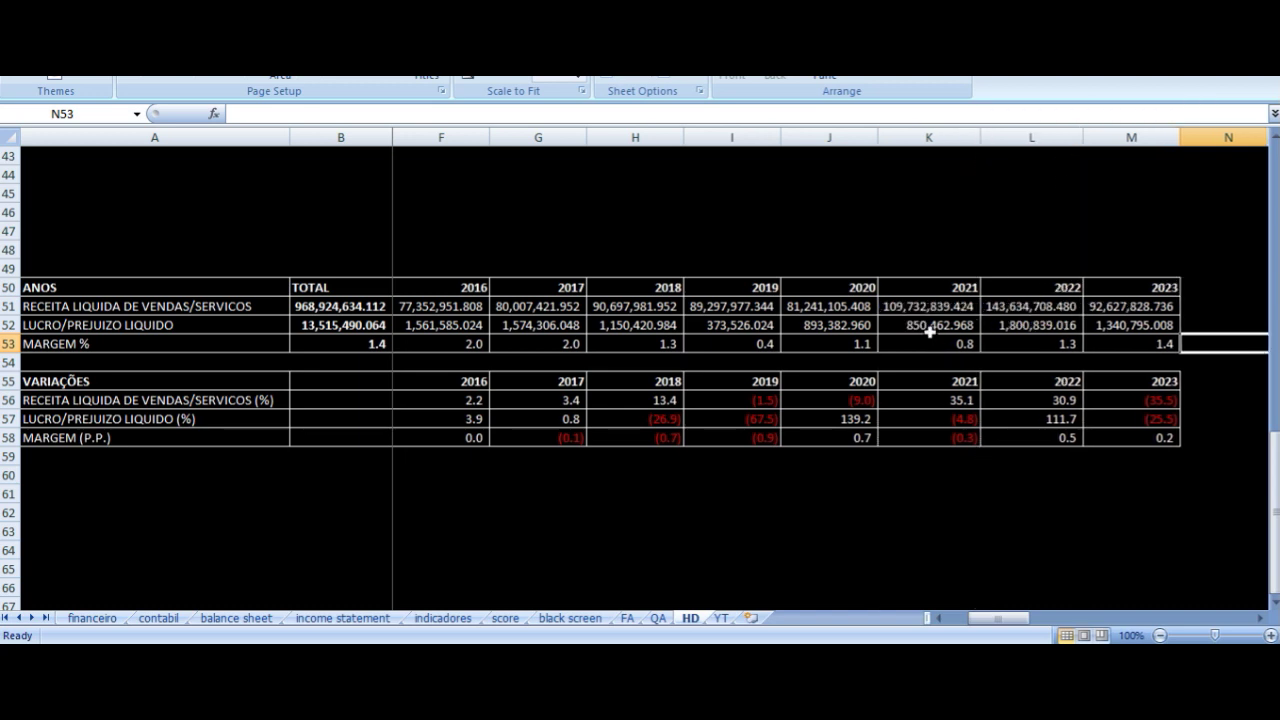
- Compare the 2021 and 2022 net revenue in row 51 and check the 2022 net profit in L52
click(926, 305)
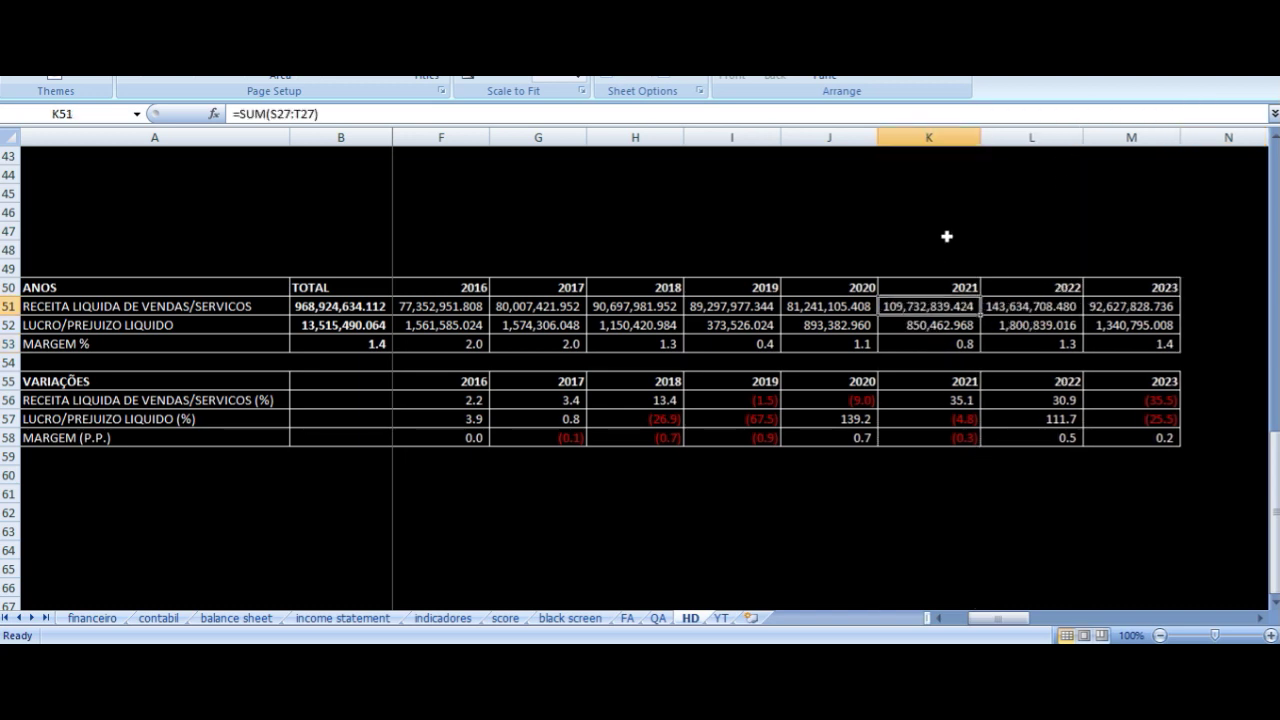
key(Right)
key(Up)
key(Down)
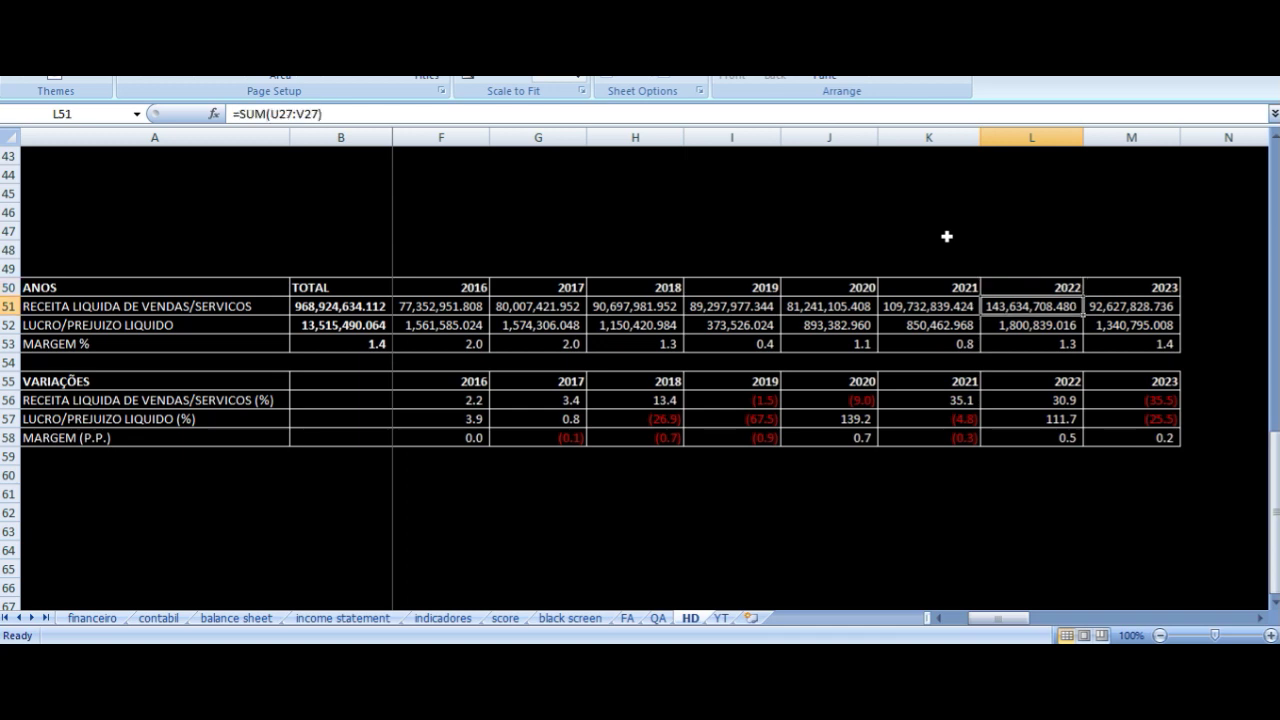
key(Left)
key(Right)
key(Down)
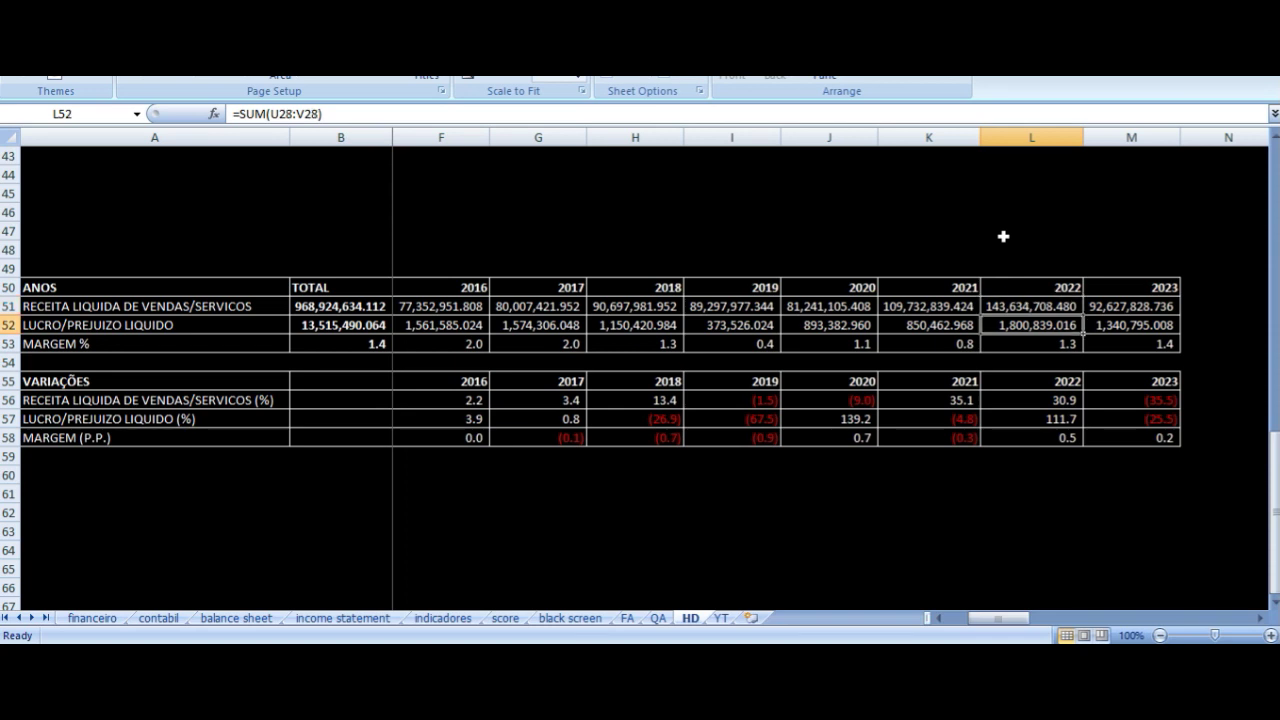
- Examine the 2023 net revenue, net profit and margin in column M against the 2022 column
key(Right)
key(Up)
key(Up)
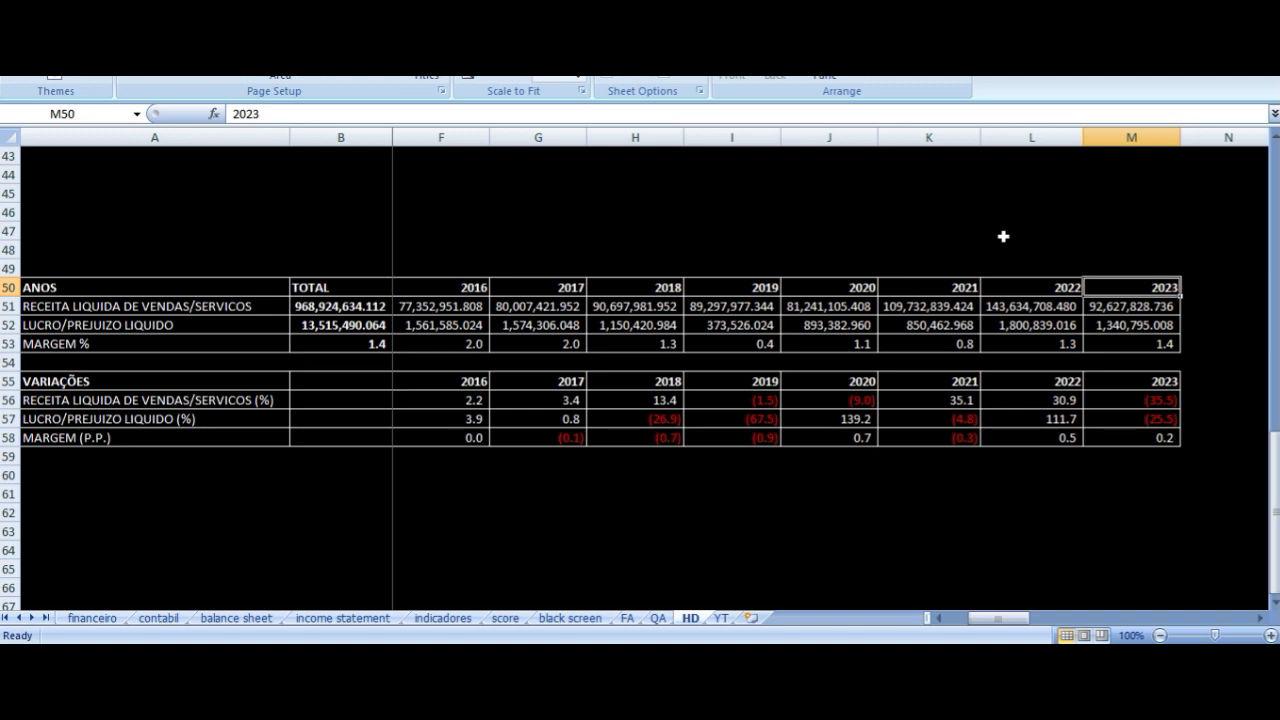
key(Left)
key(Right)
key(Down)
key(Down)
key(Down)
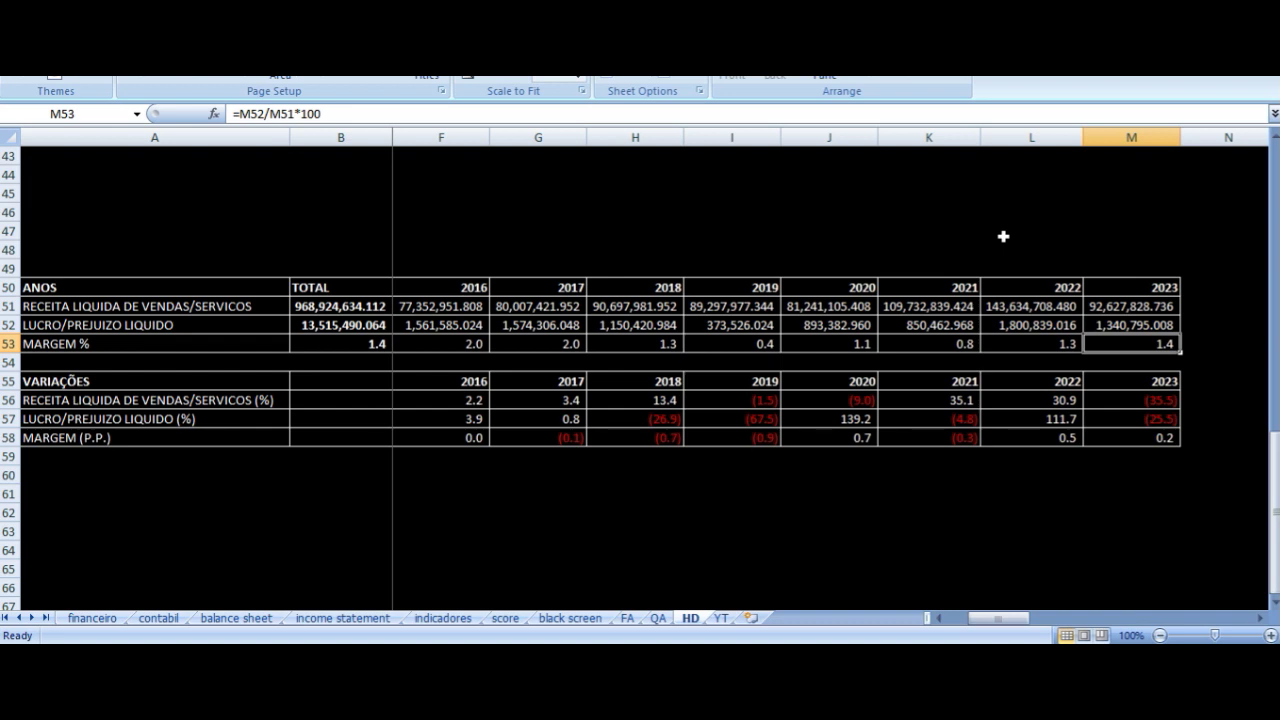
key(Left)
key(Right)
key(Up)
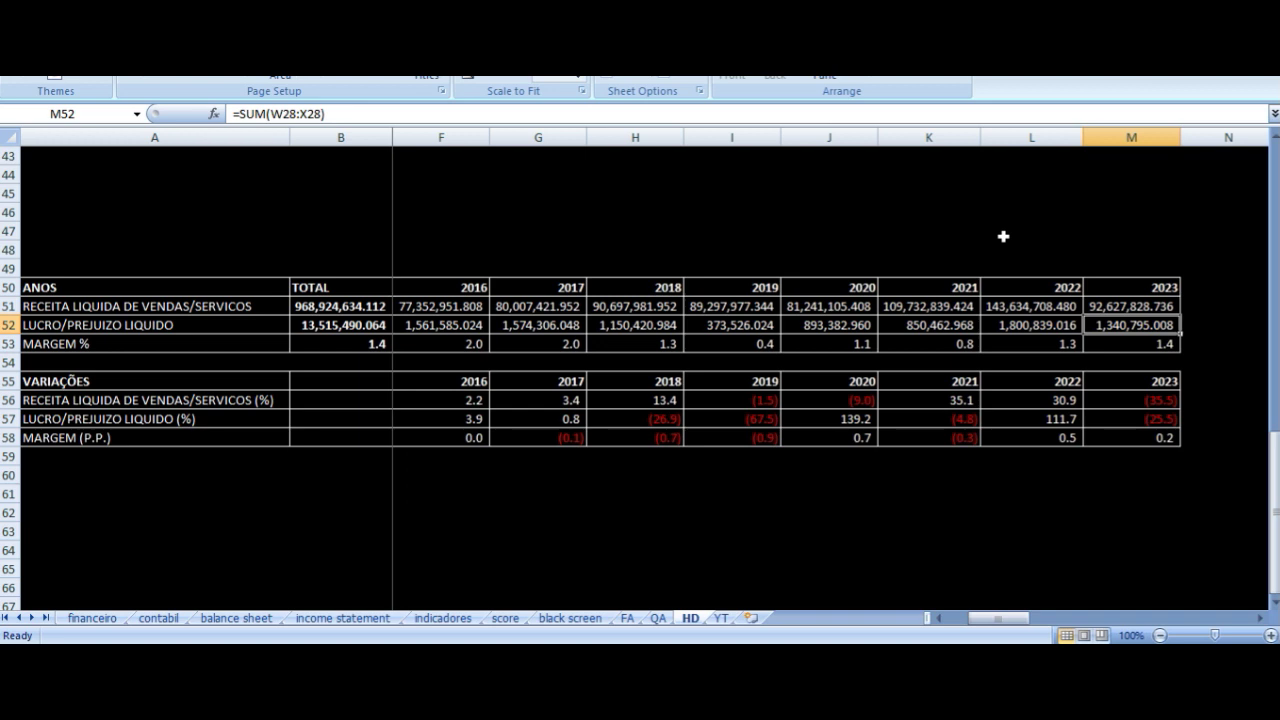
- Review the 2022 net revenue and net profit in L51 and L52 beside the 2023 column
key(Left)
key(Up)
key(Up)
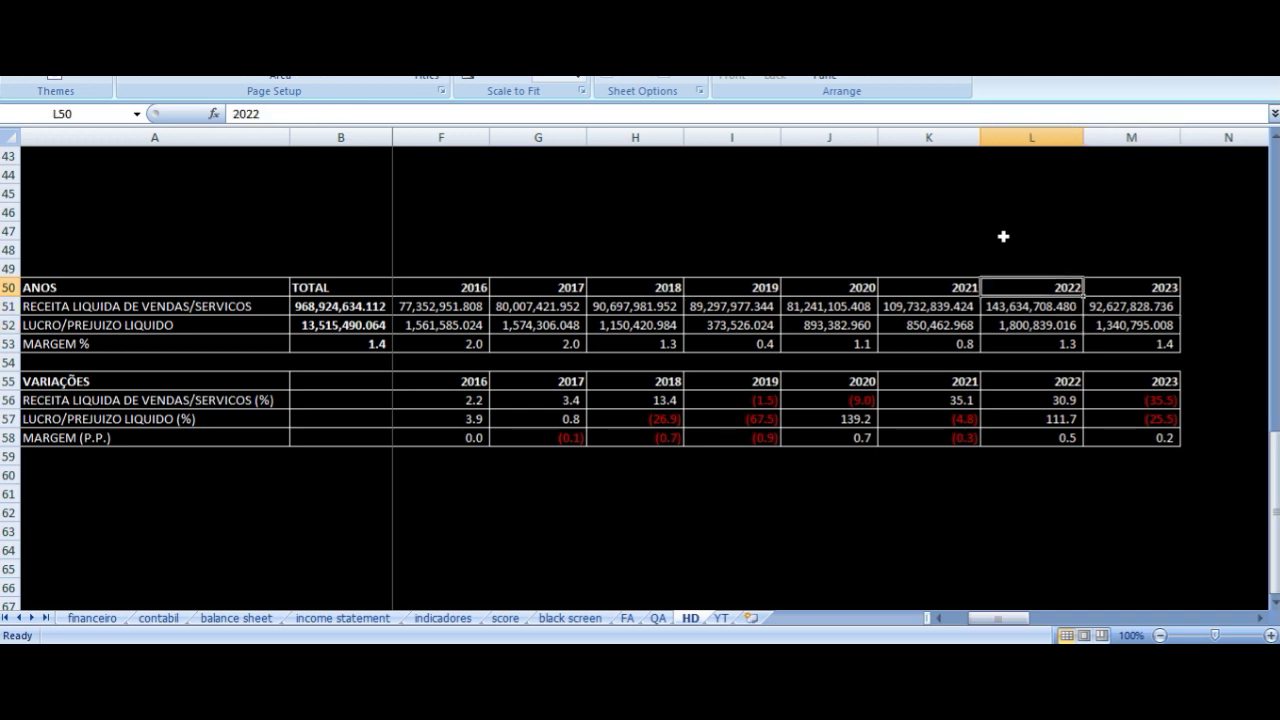
key(Down)
key(Down)
key(Up)
key(Right)
key(Up)
key(Left)
key(Down)
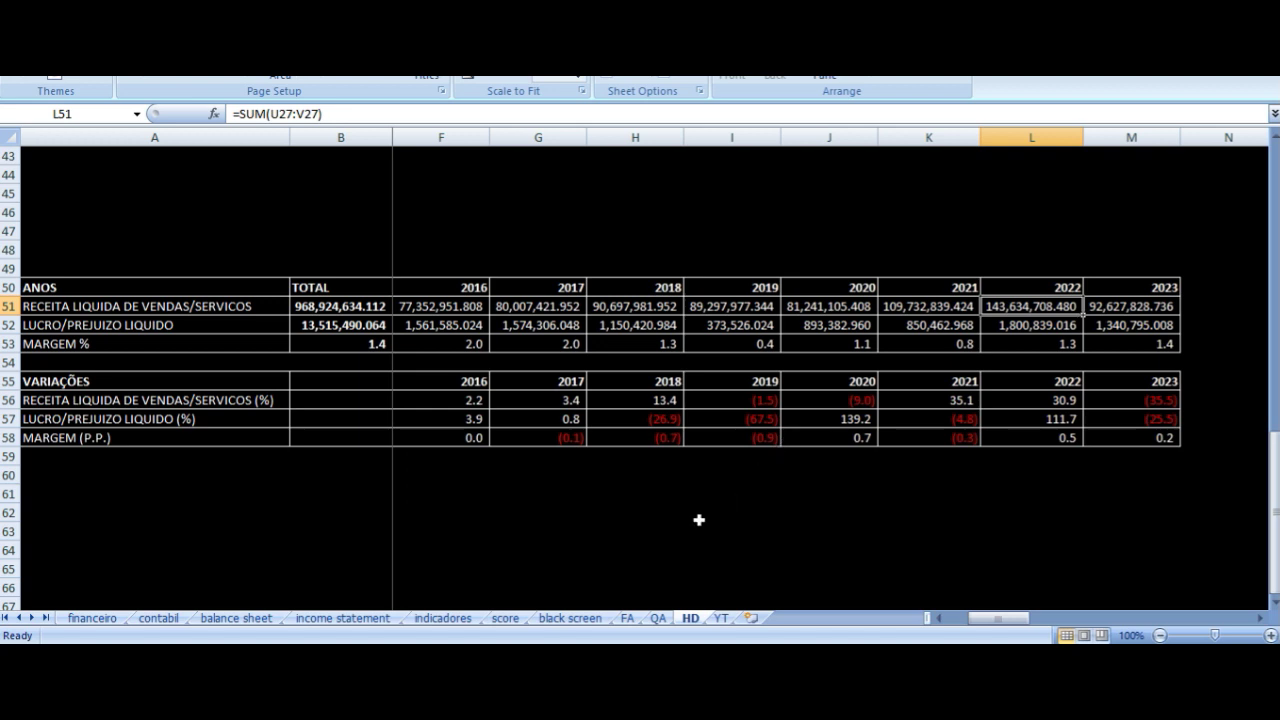
- Switch to Yahoo Finance and zoom the monthly UGPA3.SA chart in on roughly 2017 to 2023
key(alt+Tab)
scroll(826, 400, up, 5)
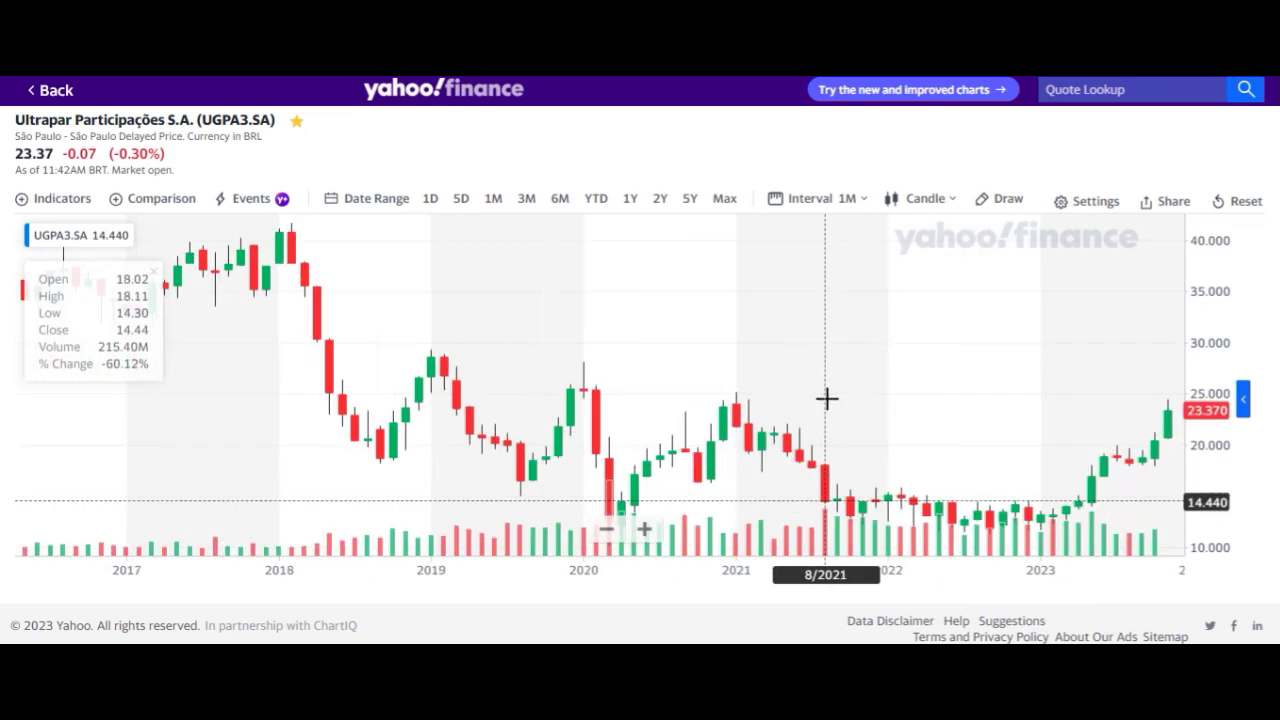
scroll(866, 400, down, 5)
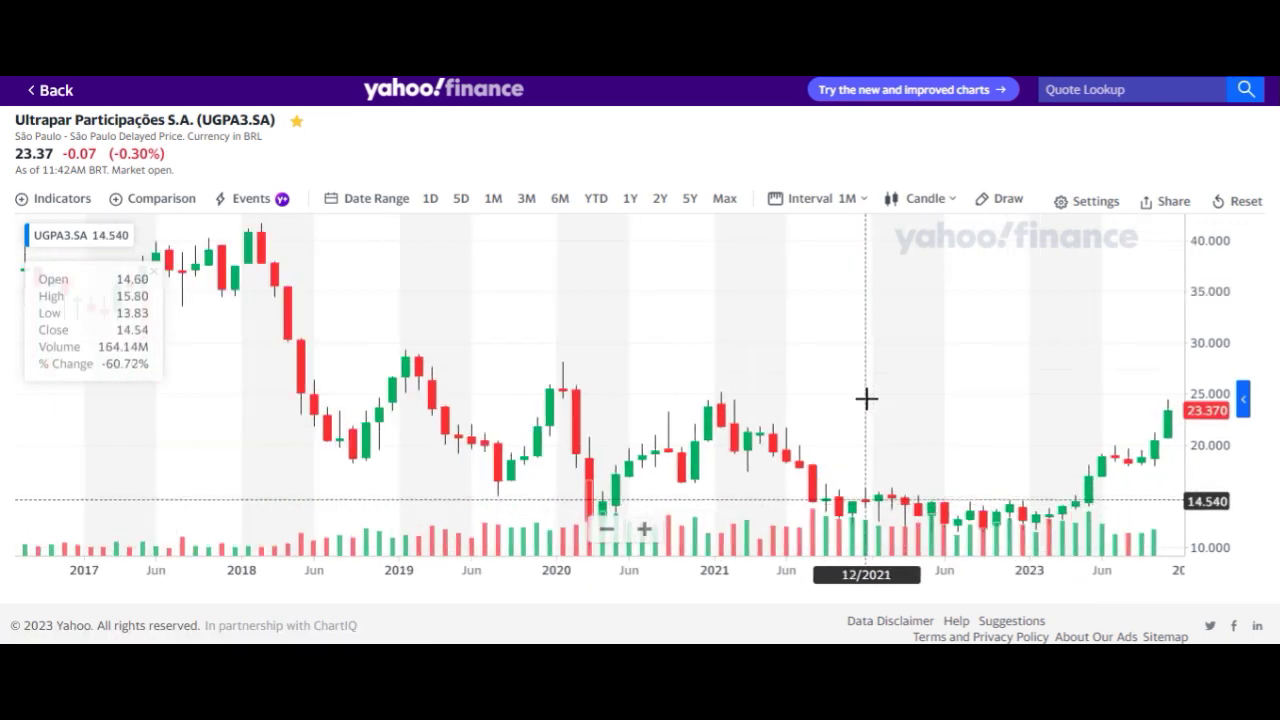